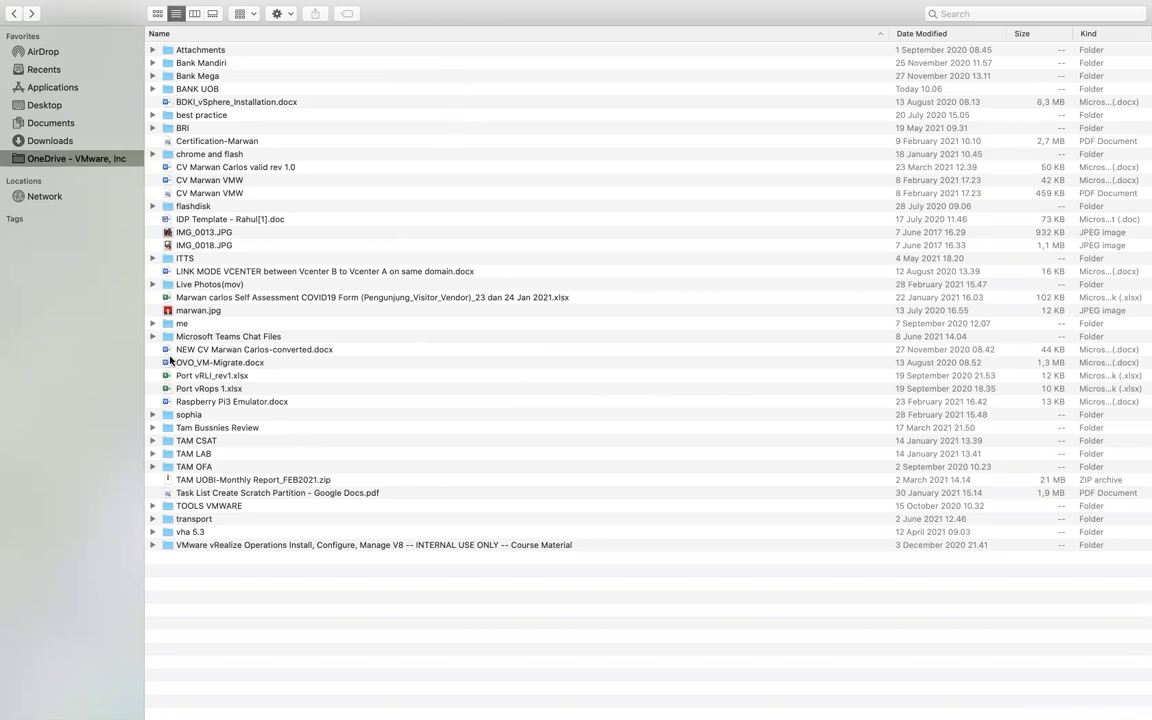
- Open the ITTS folder in OneDrive
double_click(184, 258)
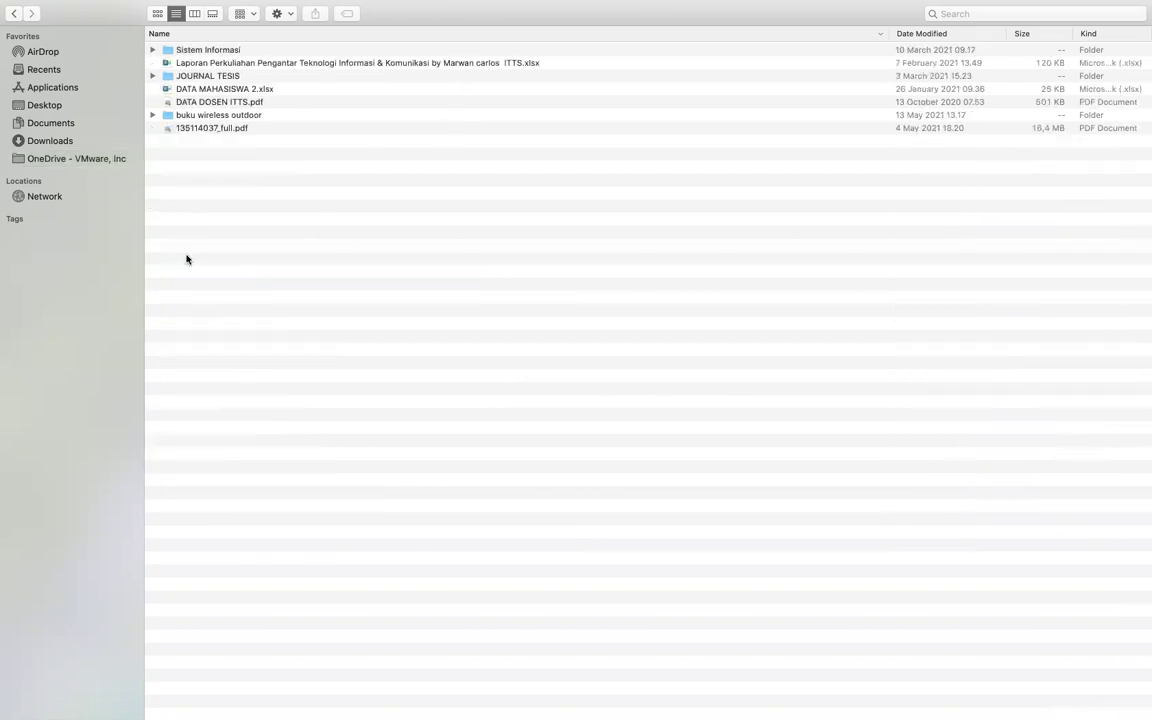
click(209, 89)
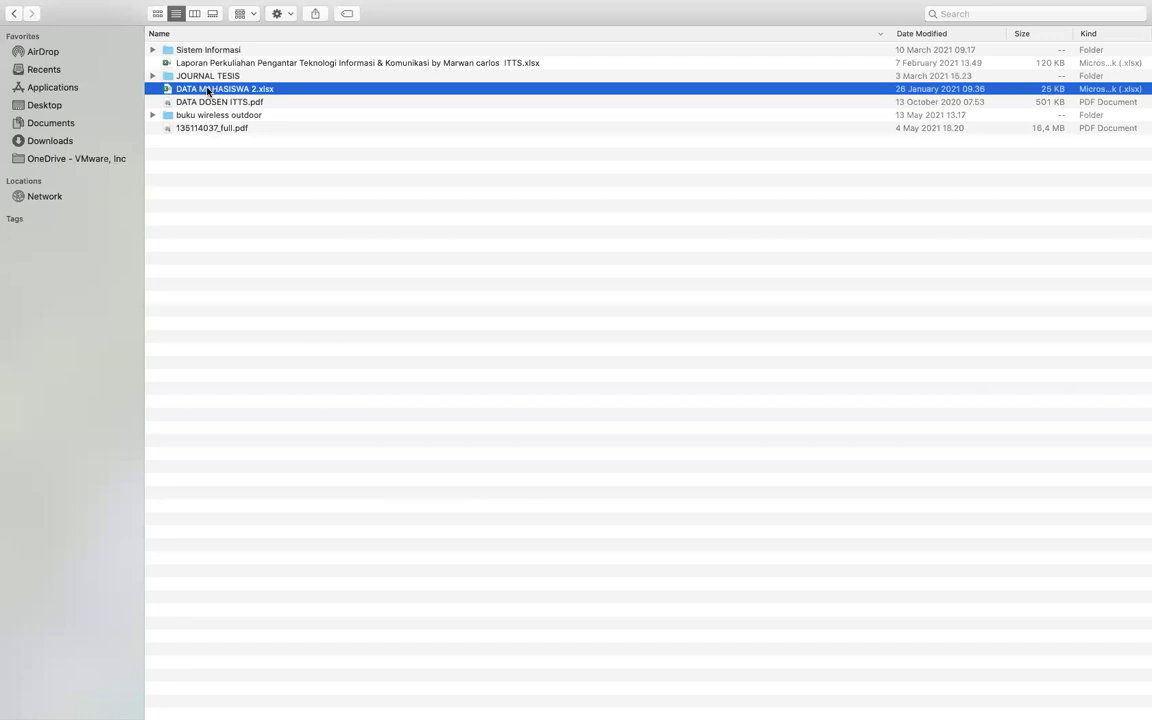
double_click(208, 89)
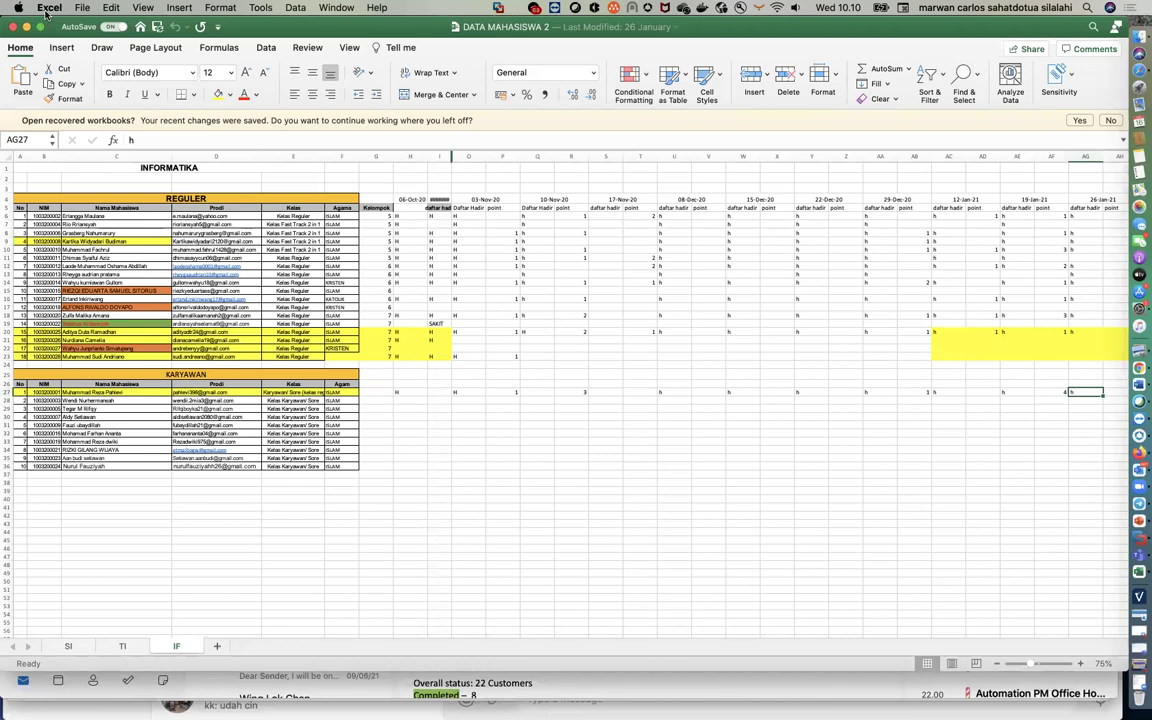
click(45, 12)
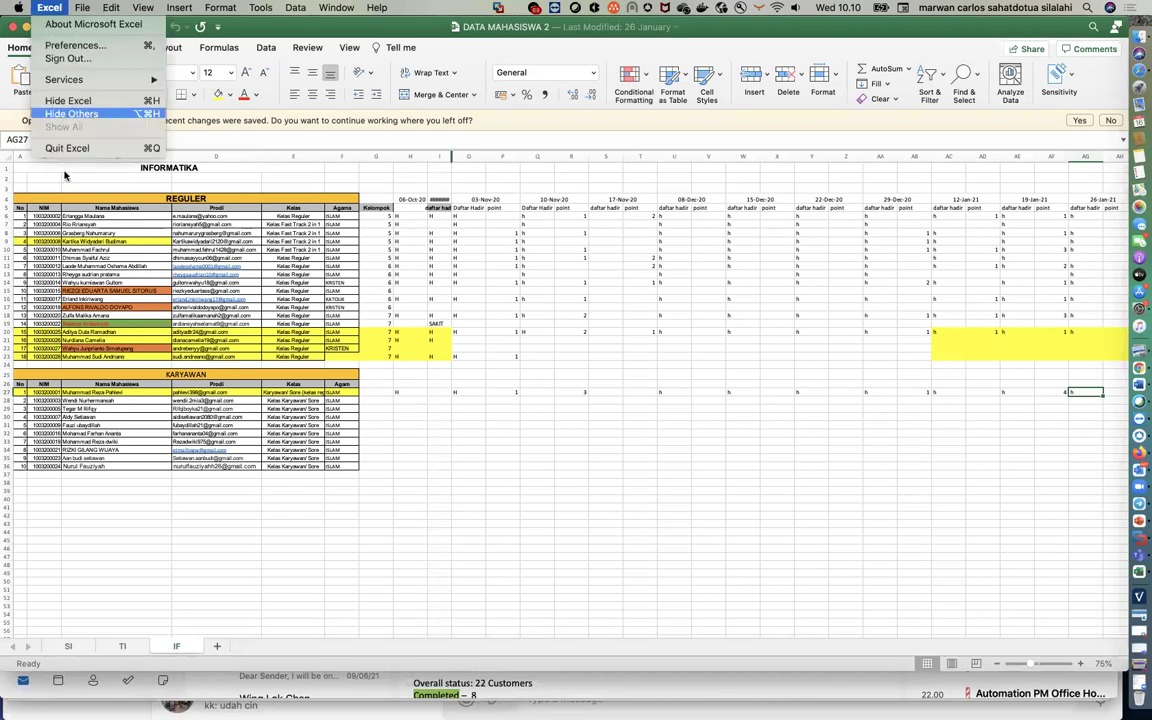
click(60, 148)
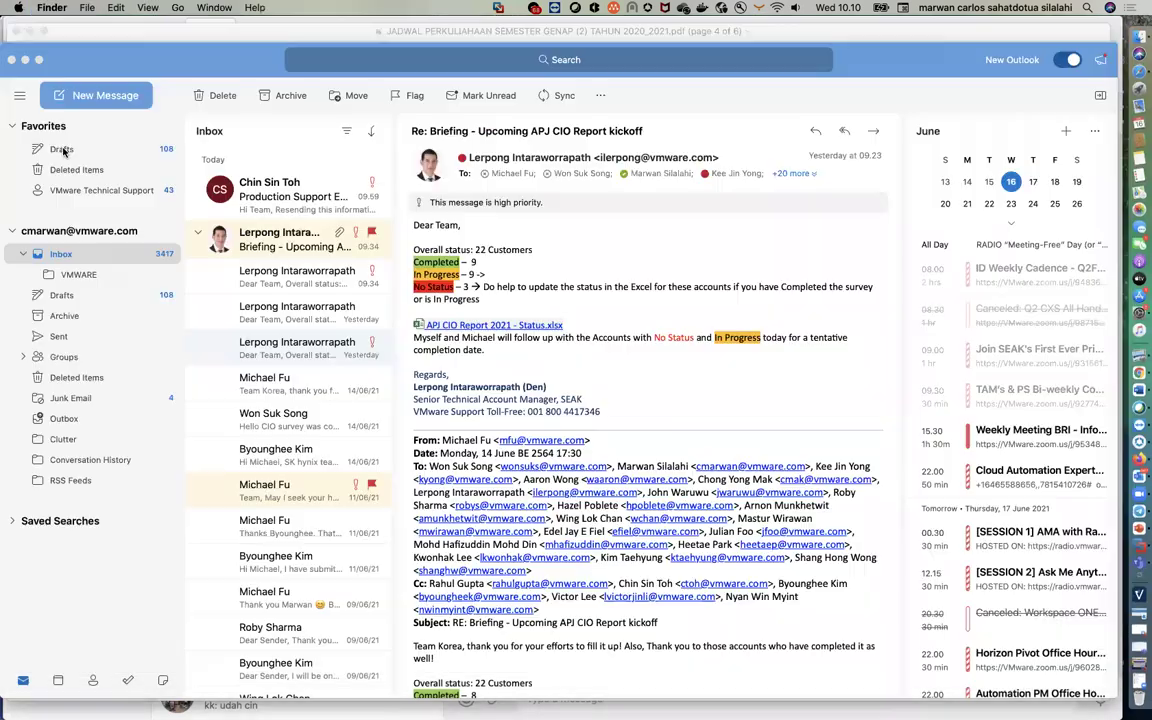
key(super+Tab)
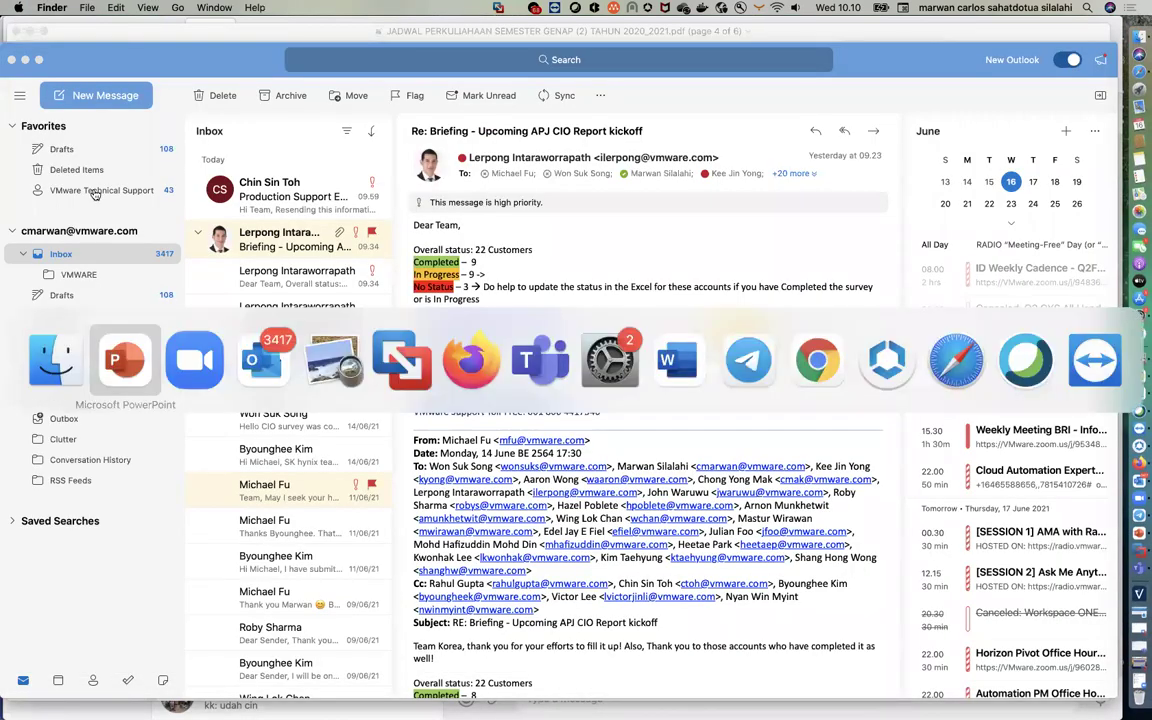
key(super+Tab)
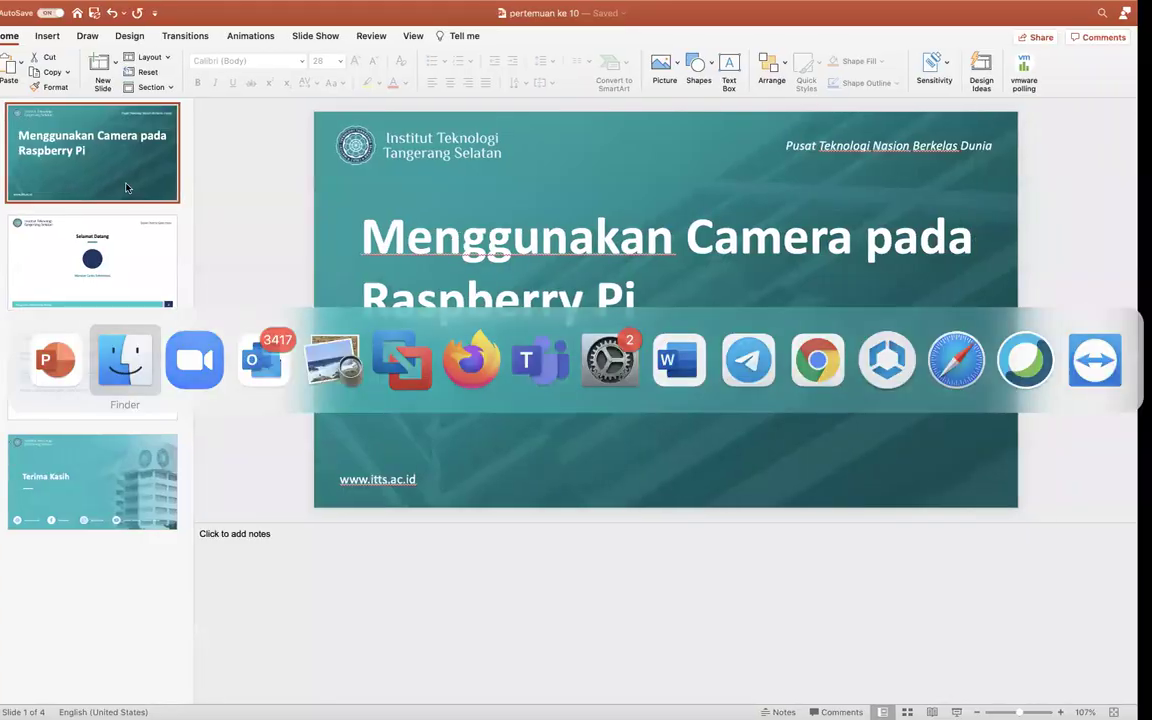
- Open the workbook Laporan Perkuliahan ITTS Genap 2021.xlsx from the semester 2 folder inside Sistem Informasi
double_click(194, 49)
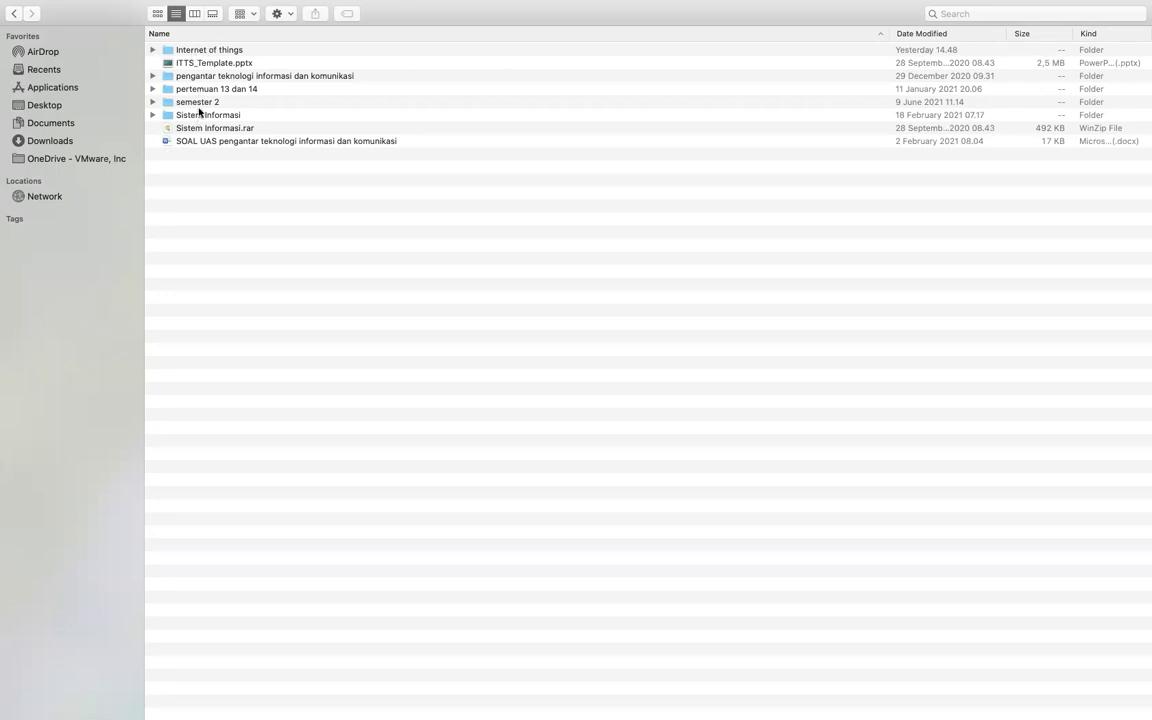
double_click(198, 102)
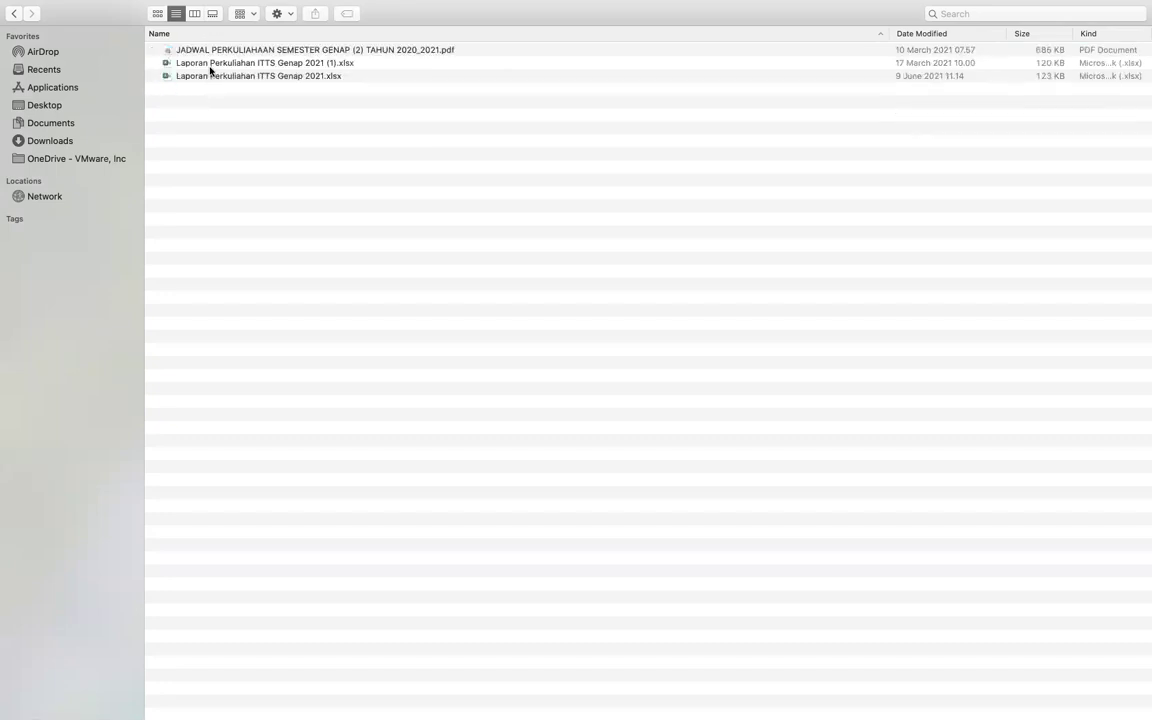
double_click(210, 64)
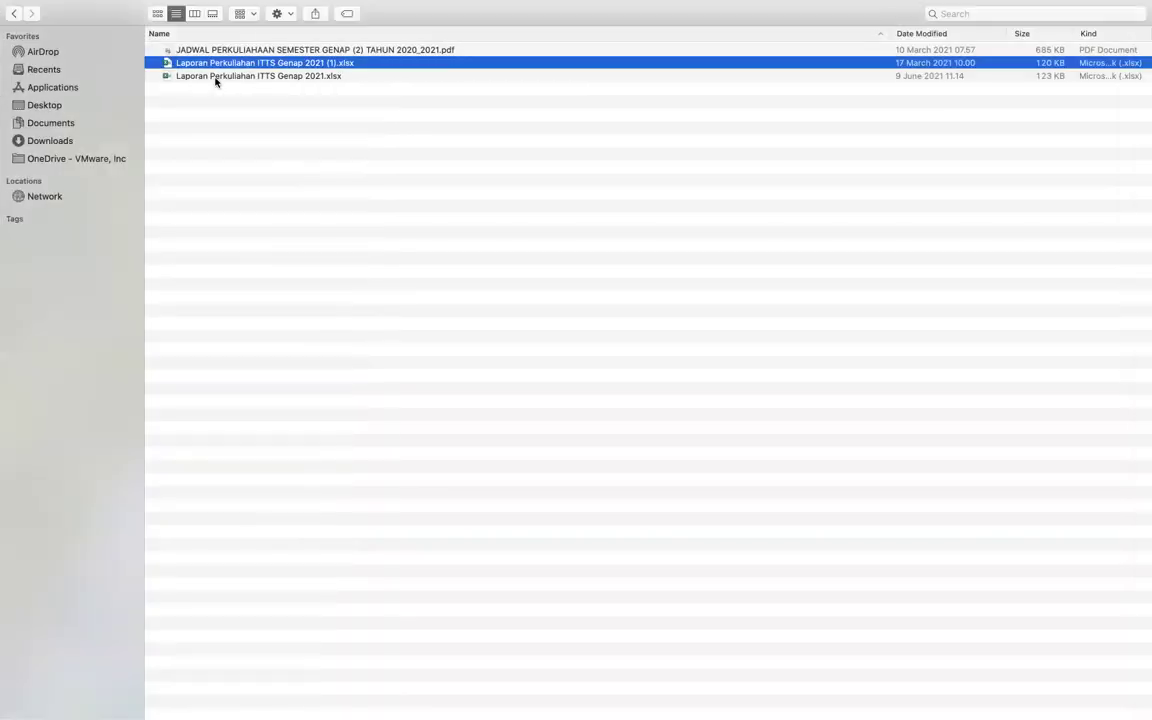
double_click(216, 77)
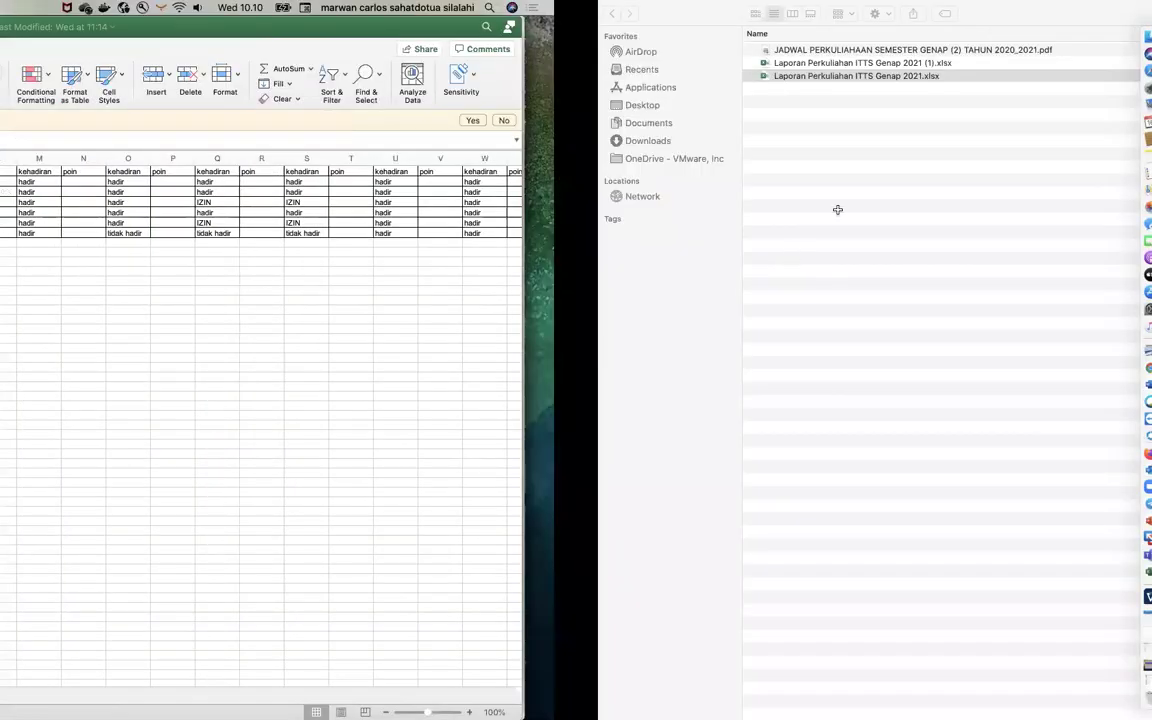
- Copy the 09/06/21 attendance block Y2:Z9 on the form kehadiran TI sheet and paste it at AA2
key(Right)
key(Right)
key(Right)
key(Right)
key(Right)
key(Right)
key(Right)
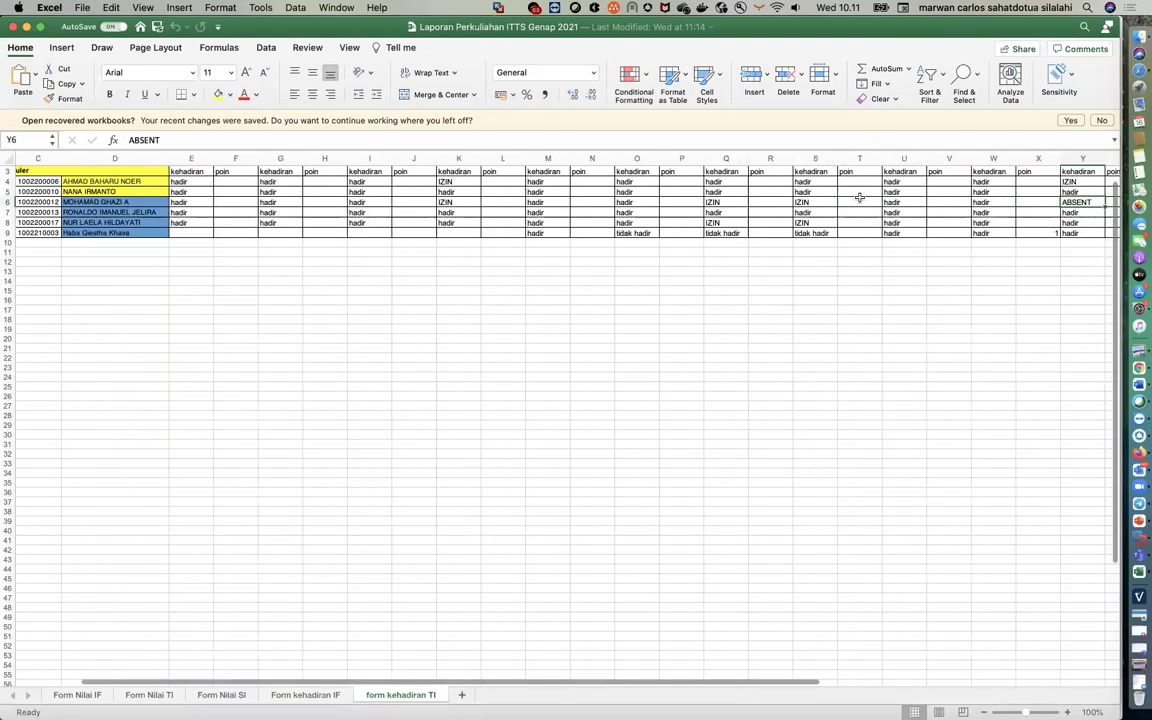
key(Up)
key(Up)
key(Up)
key(Up)
key(Up)
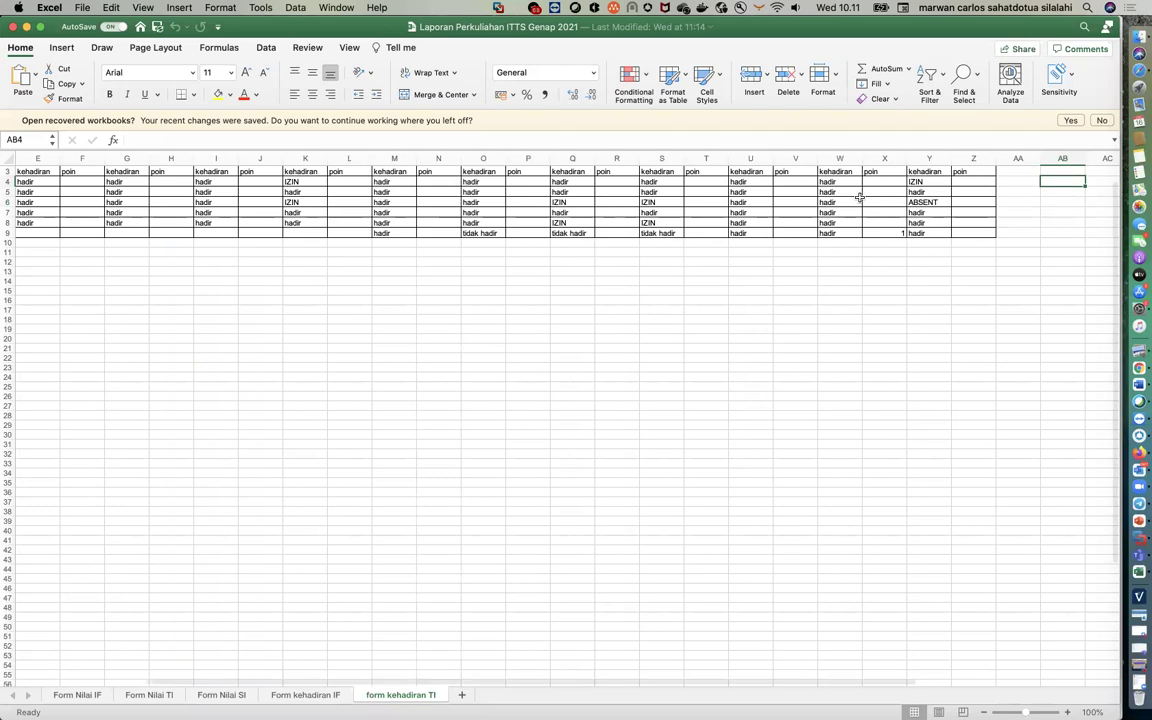
drag(966, 180, 965, 242)
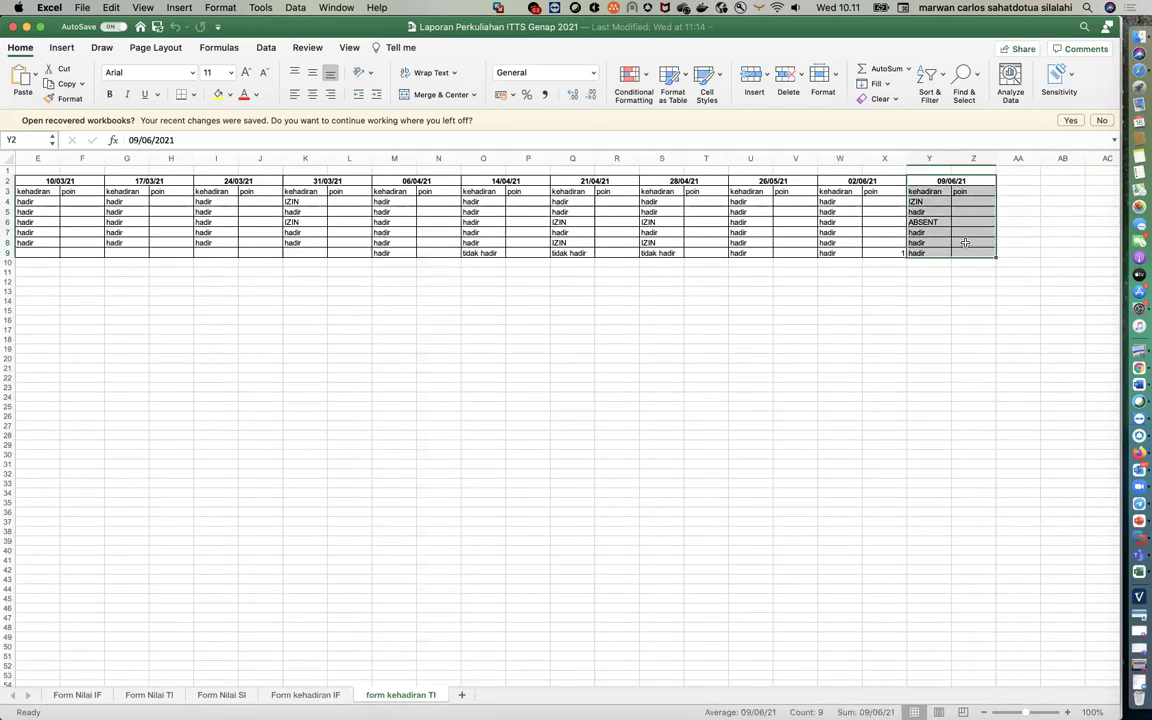
key(super+c)
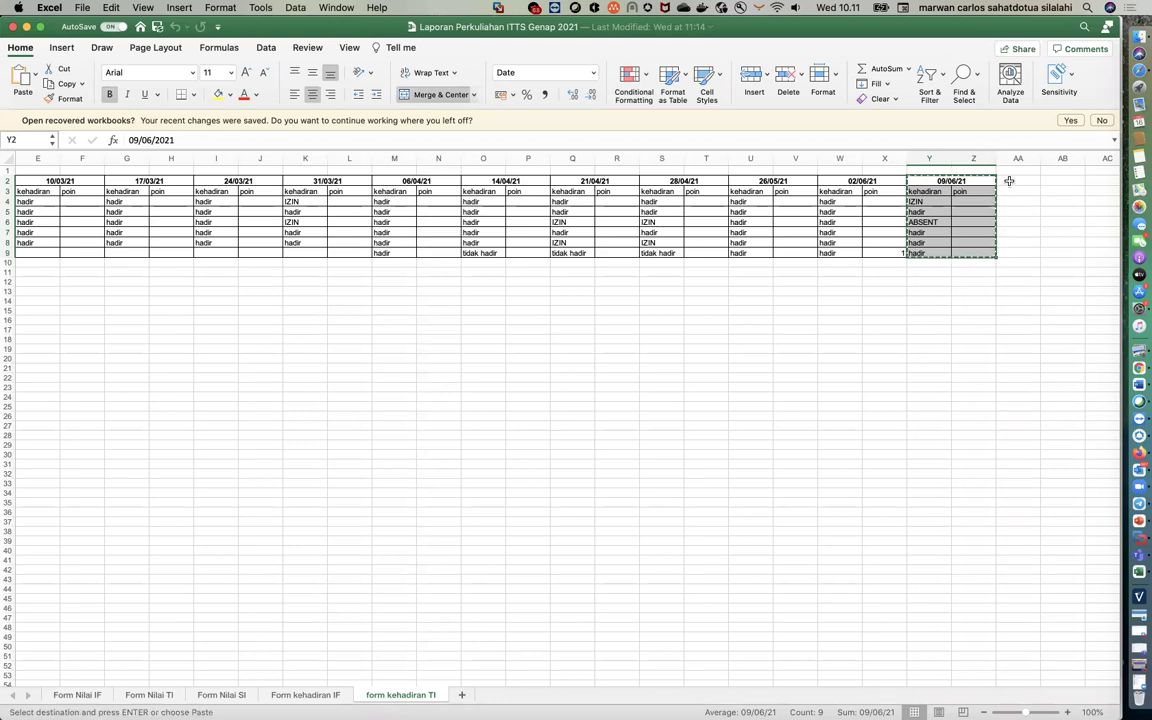
click(1011, 178)
key(super+v)
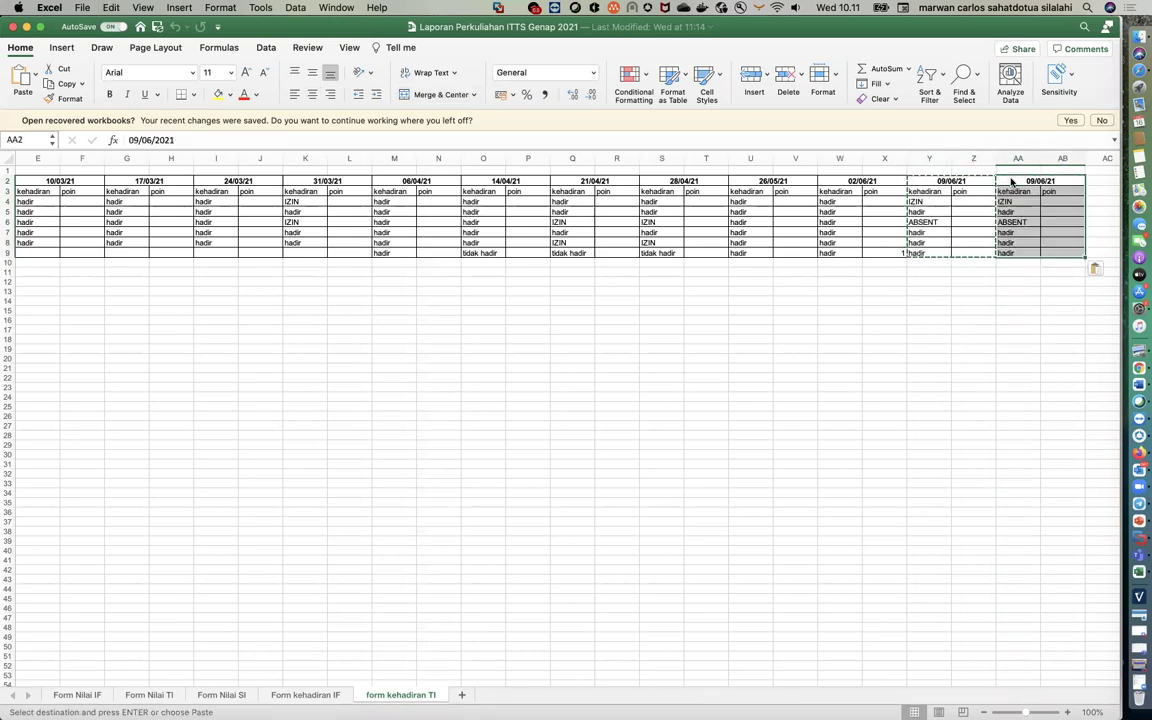
- Change the date heading of the pasted attendance block to 15/06/2021
double_click(1027, 180)
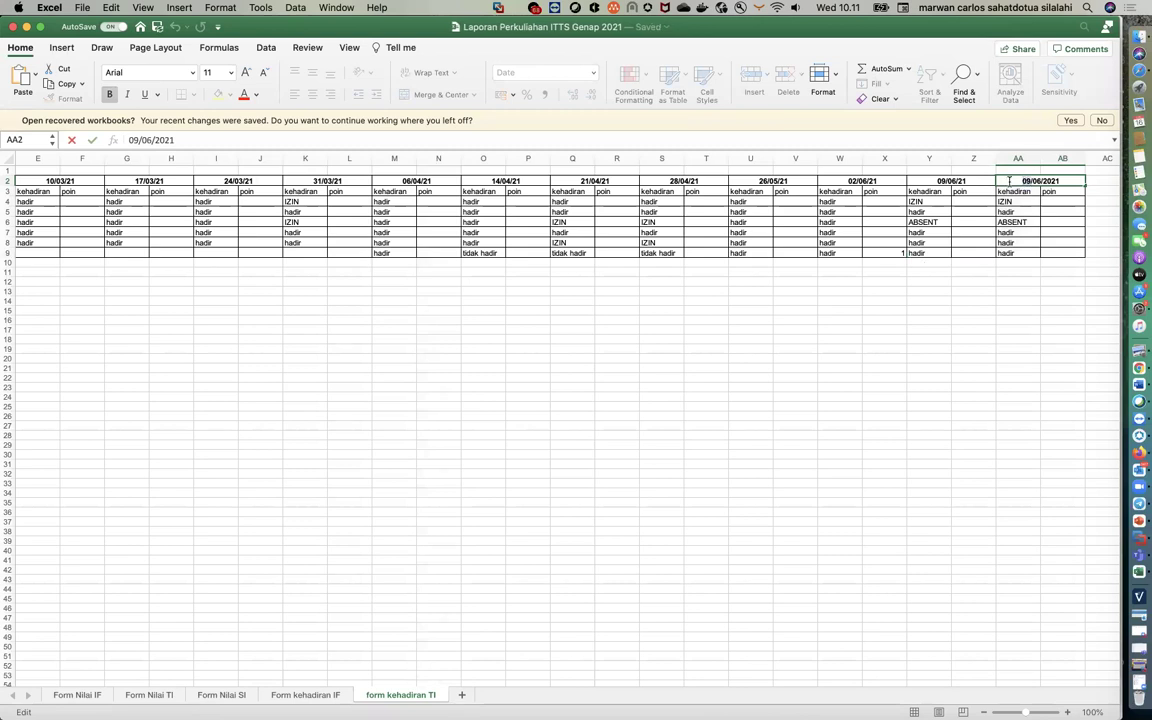
key(Delete)
key(Delete)
text(15)
click(1031, 357)
- Set the first student's attendance under 15/06/21 (cell AA4) to hadir
click(1024, 203)
text(hadir)
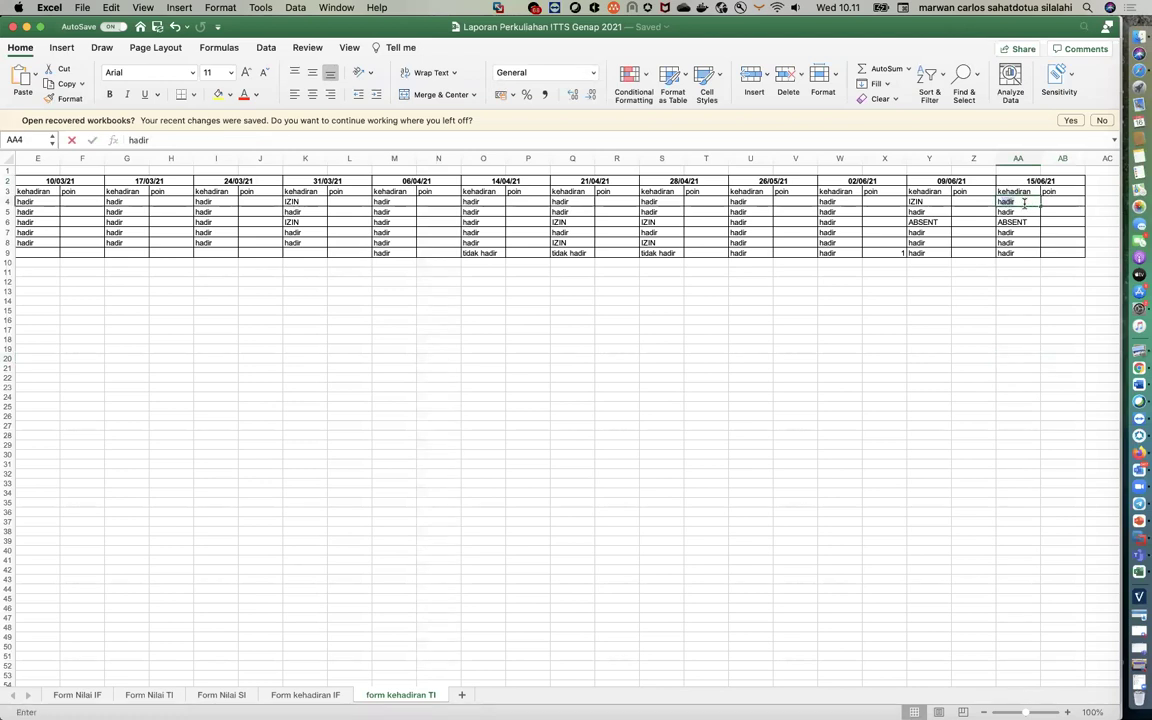
key(BackSpace)
key(BackSpace)
text(HADIR)
key(BackSpace)
key(BackSpace)
key(BackSpace)
key(BackSpace)
key(BackSpace)
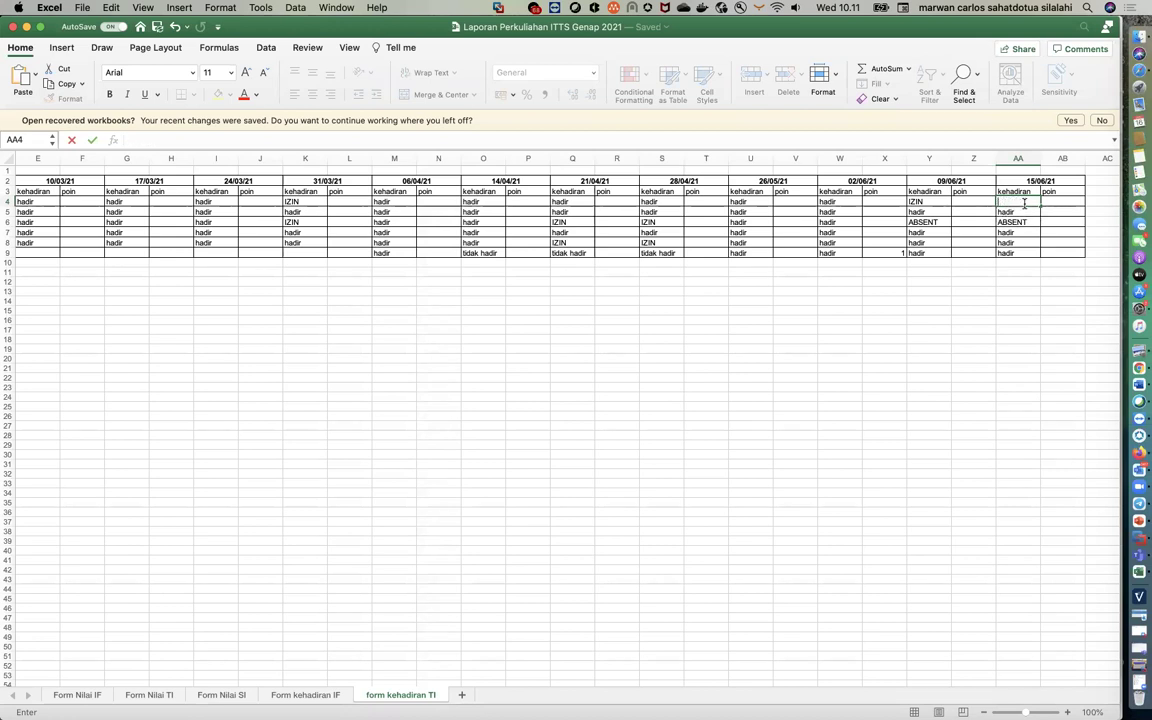
text(hadir)
key(Tab)
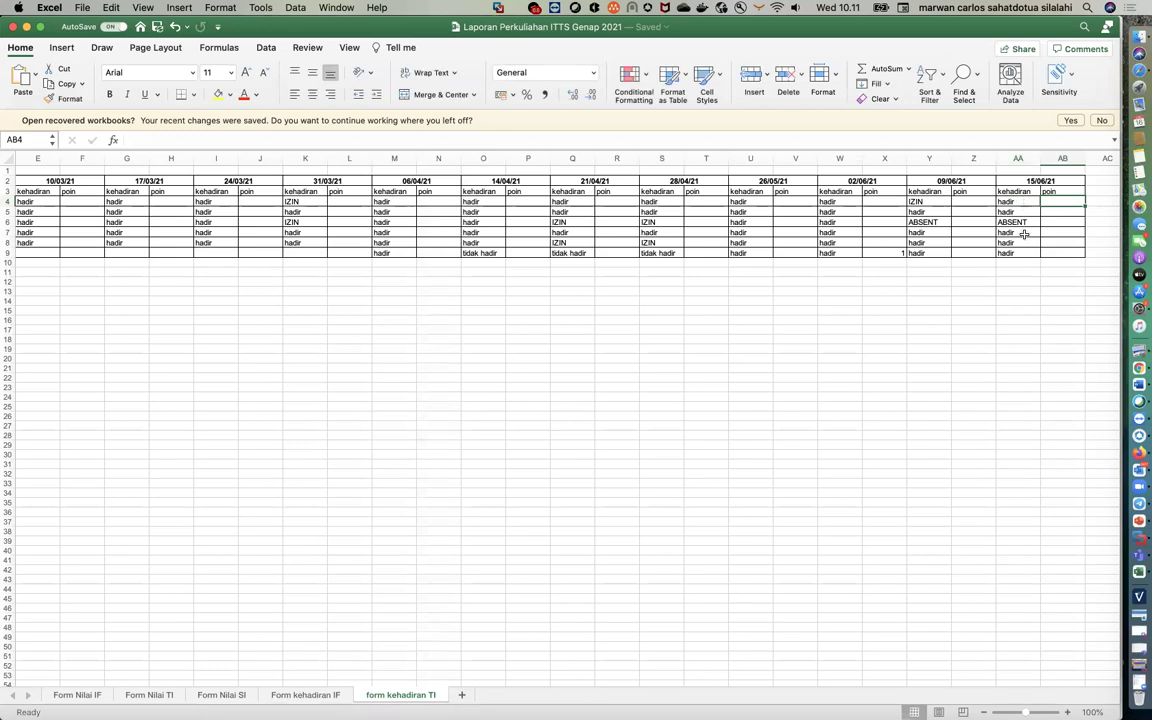
- Check which student row 6 belongs to and set its attendance under 15/06/21 (cell AA6) to hadir
click(948, 224)
key(Home)
scroll(823, 249, down, 1)
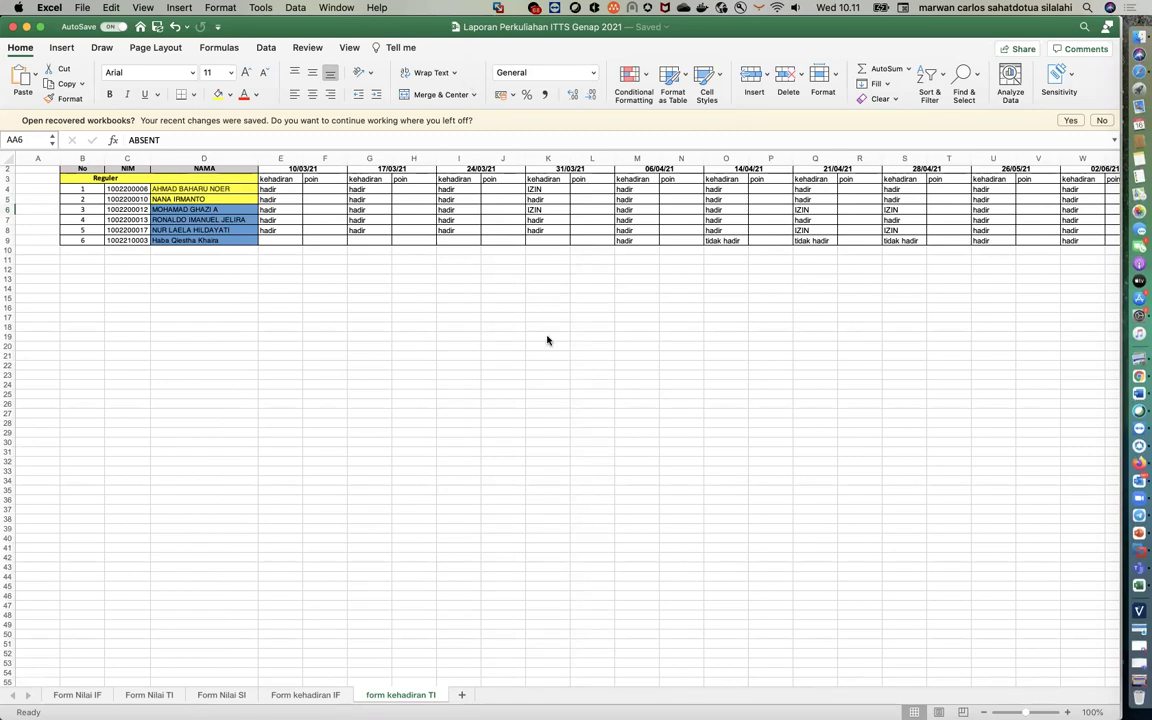
click(778, 301)
scroll(775, 295, right, 10)
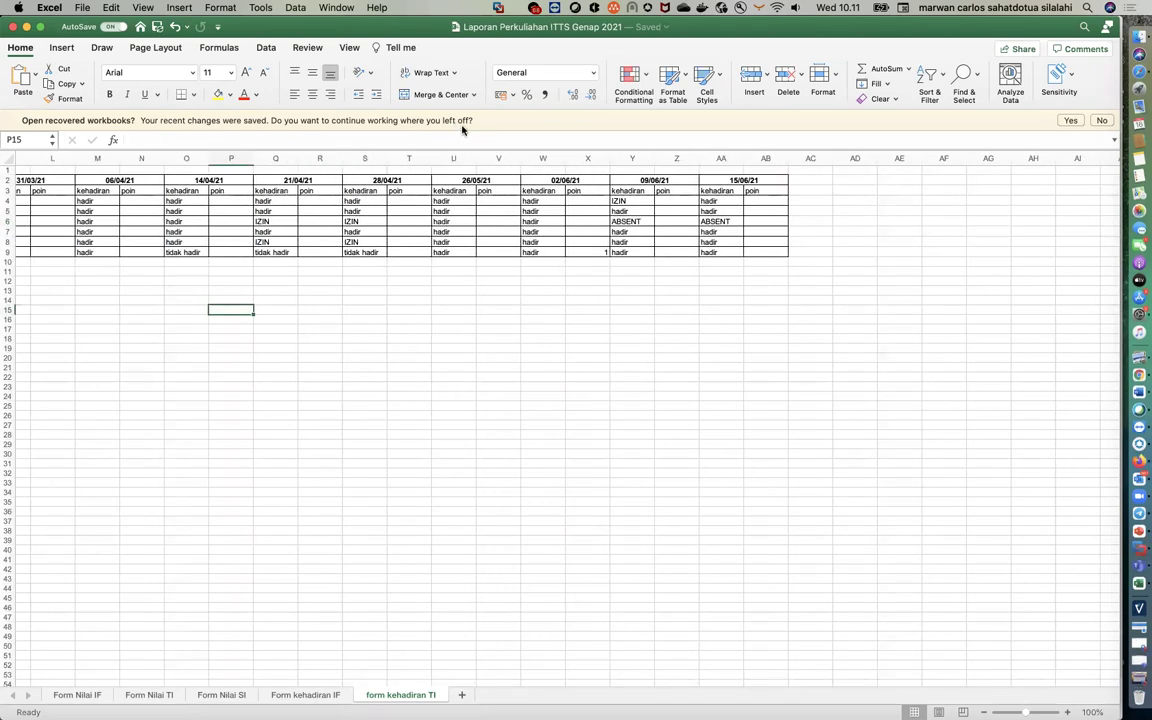
click(736, 221)
text(hadir)
click(757, 274)
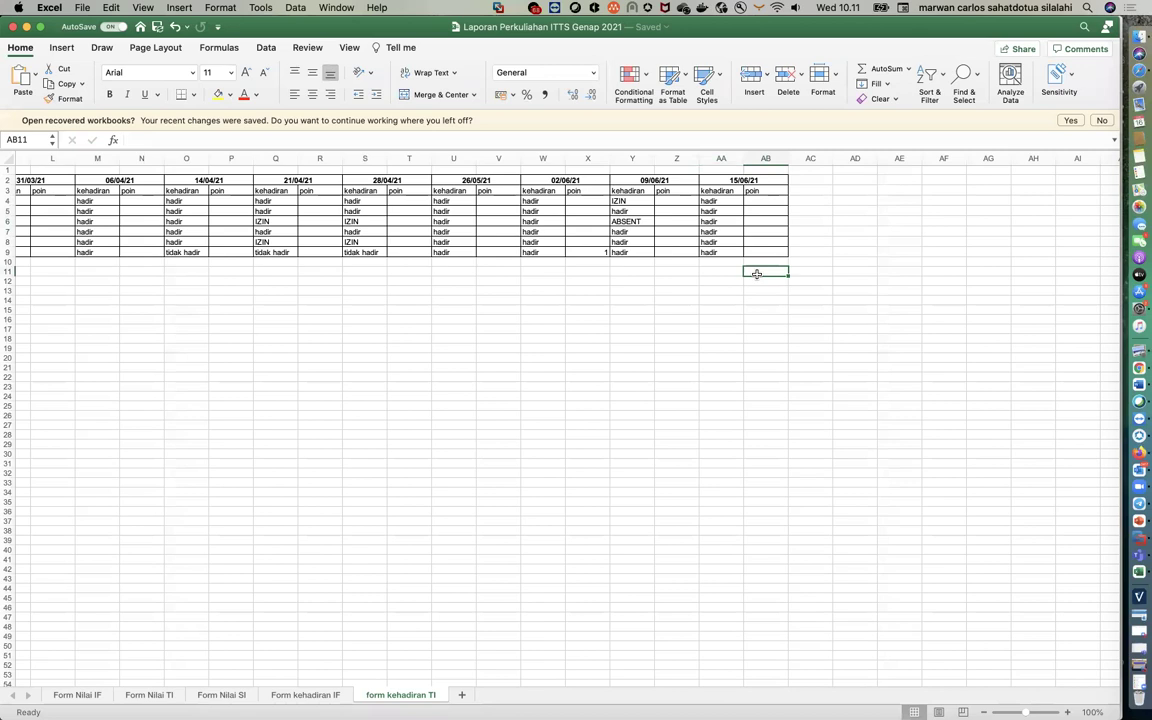
- Switch to Finder, raise the system volume and clear the file selection
key(super+Tab)
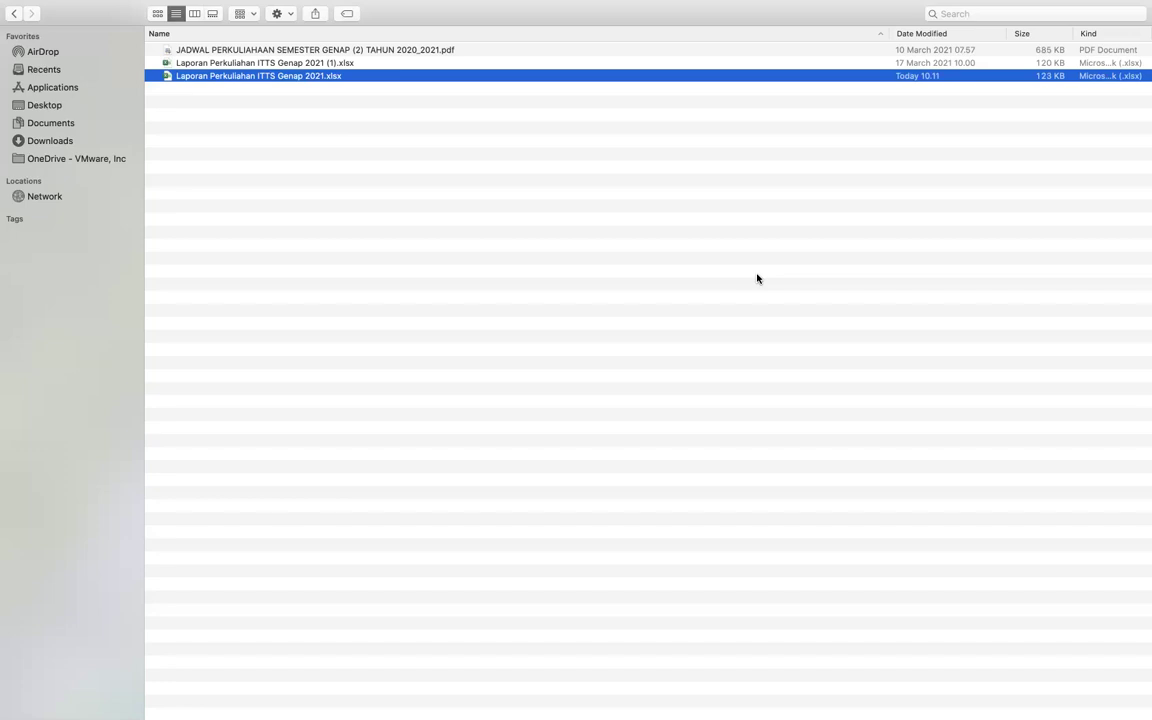
key(XF86AudioRaiseVolume)
key(XF86AudioRaiseVolume)
key(XF86AudioRaiseVolume)
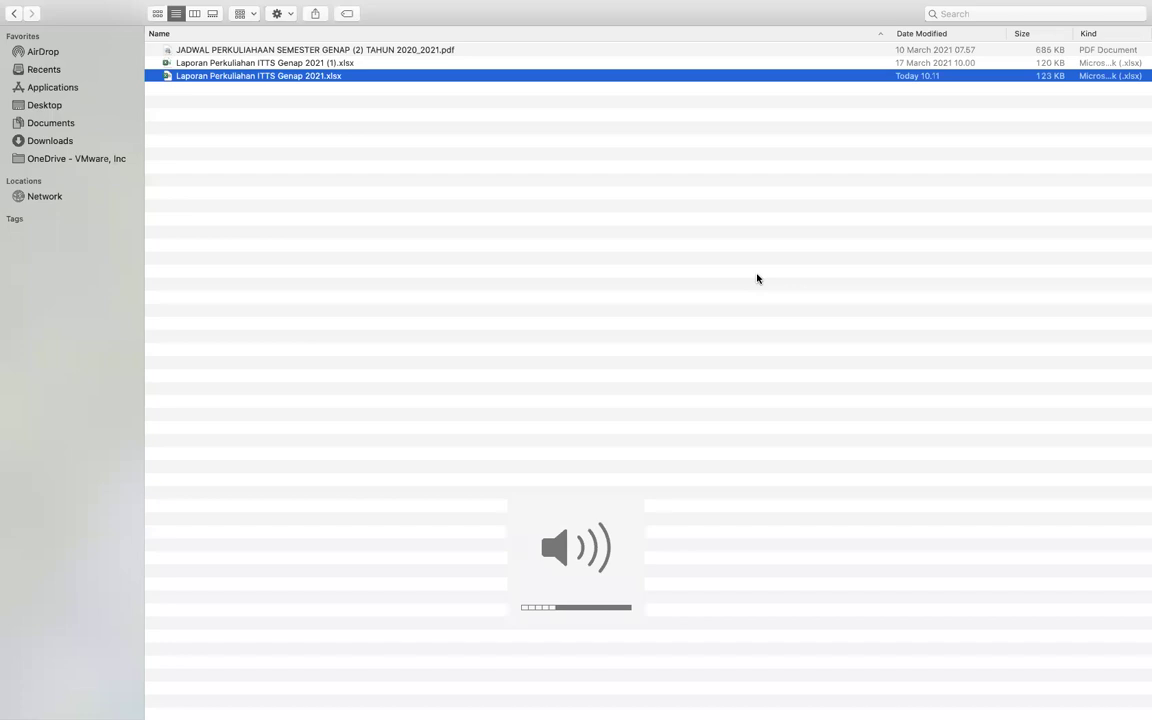
click(718, 261)
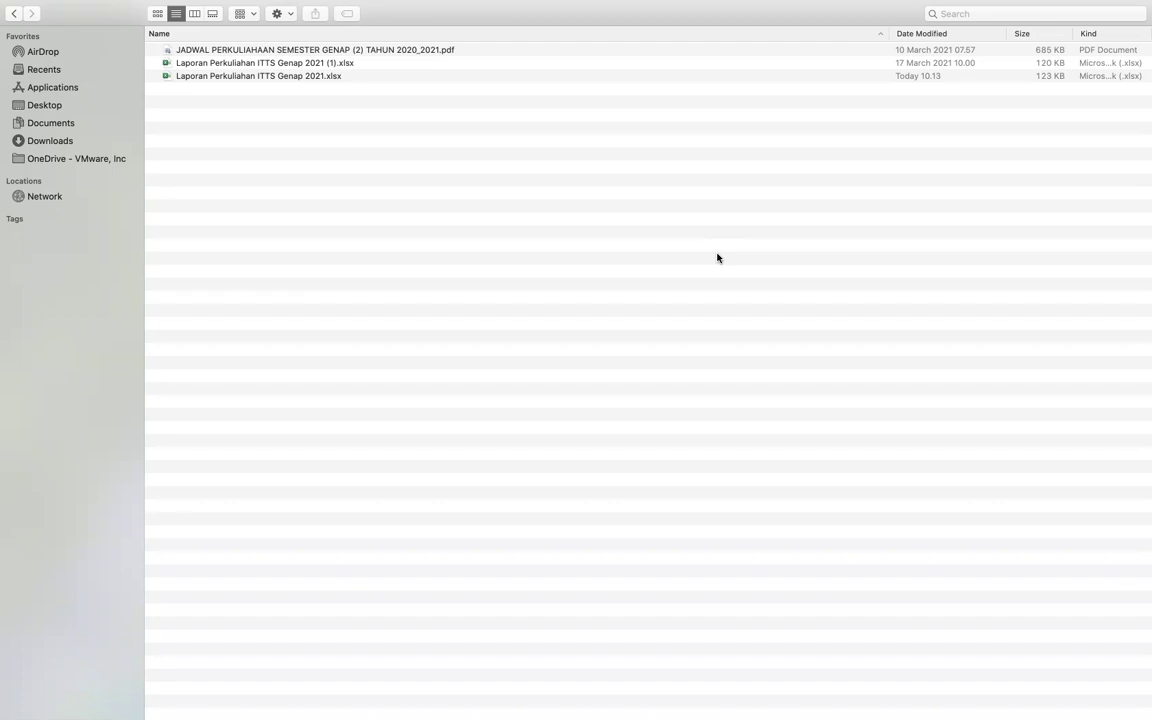
- Go to the Internet of things folder, open its UTS exam document in Word and close that document
click(11, 15)
click(195, 50)
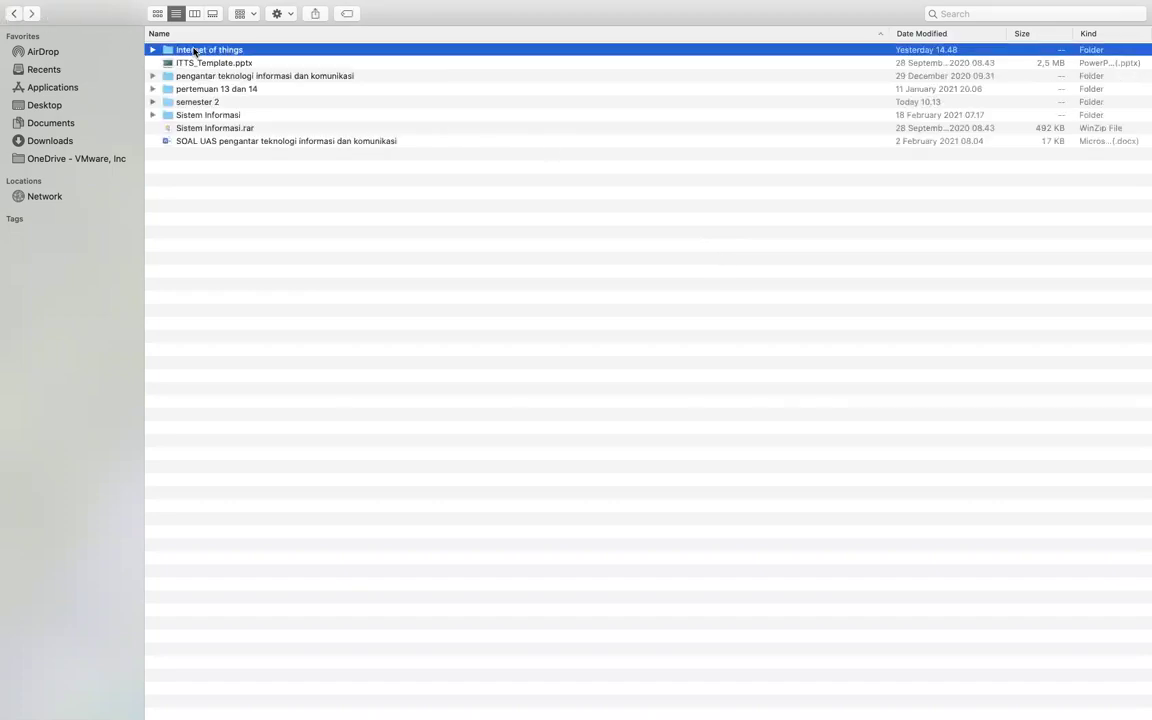
double_click(195, 50)
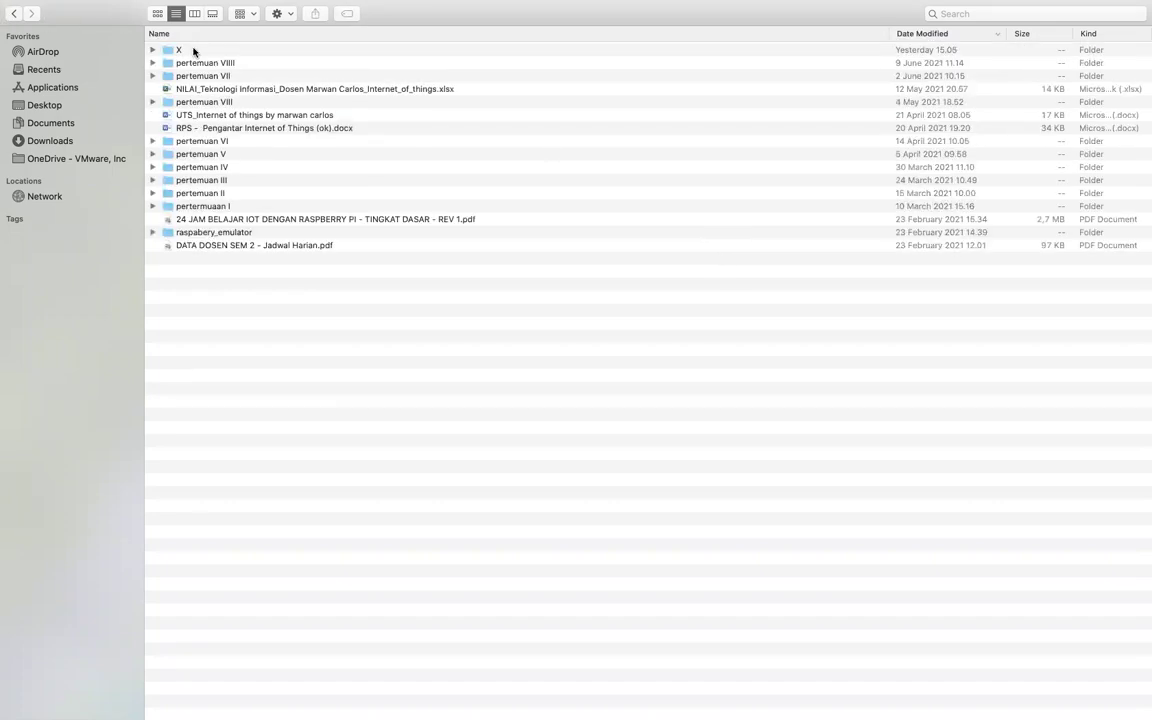
double_click(224, 117)
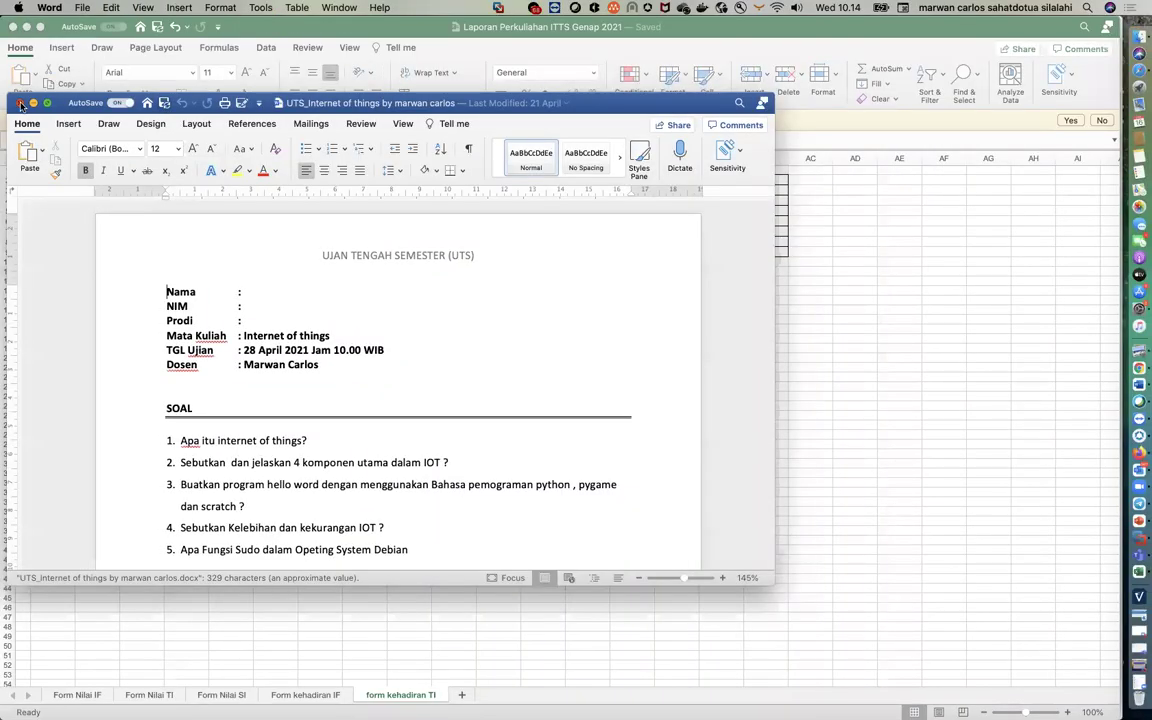
click(20, 103)
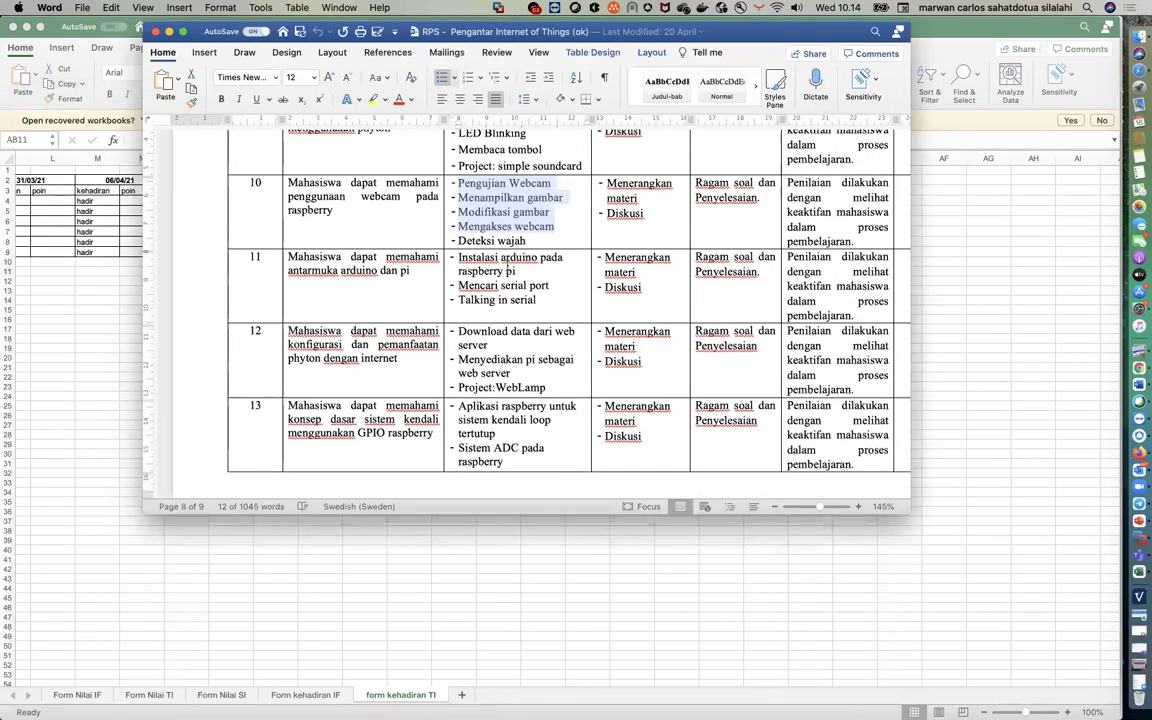
- Highlight the meeting 10 webcam topics in the RPS course plan table and switch back to Finder
drag(458, 213, 393, 232)
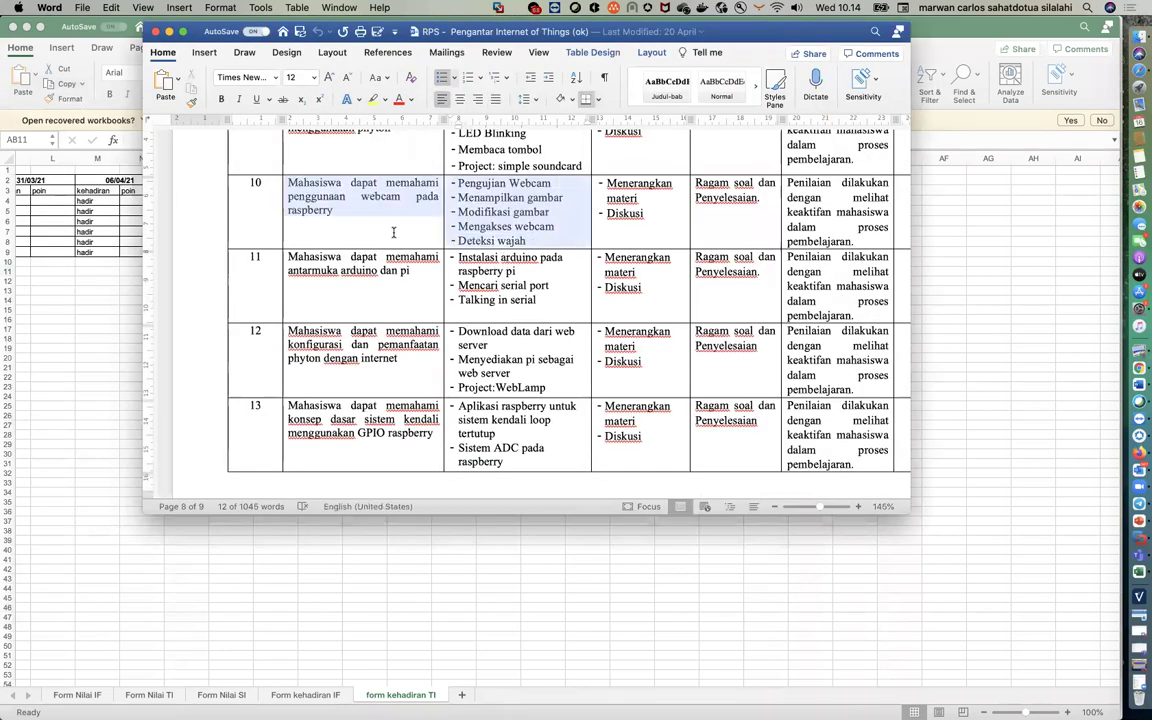
click(460, 205)
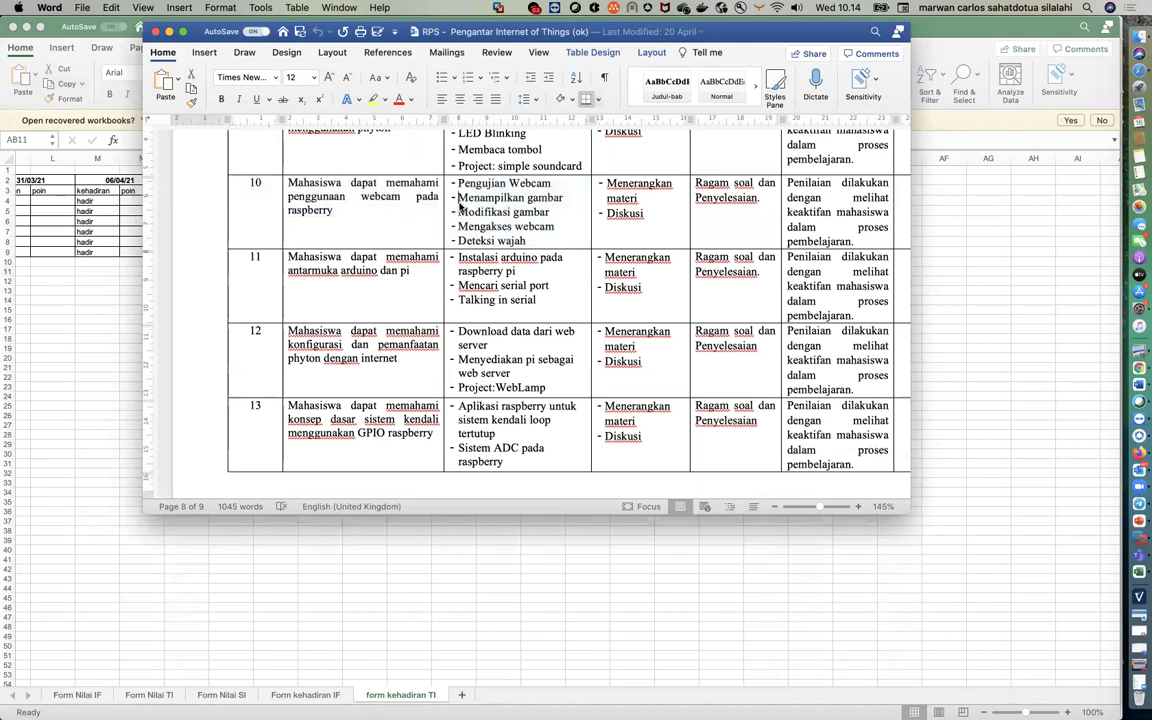
drag(452, 182, 791, 234)
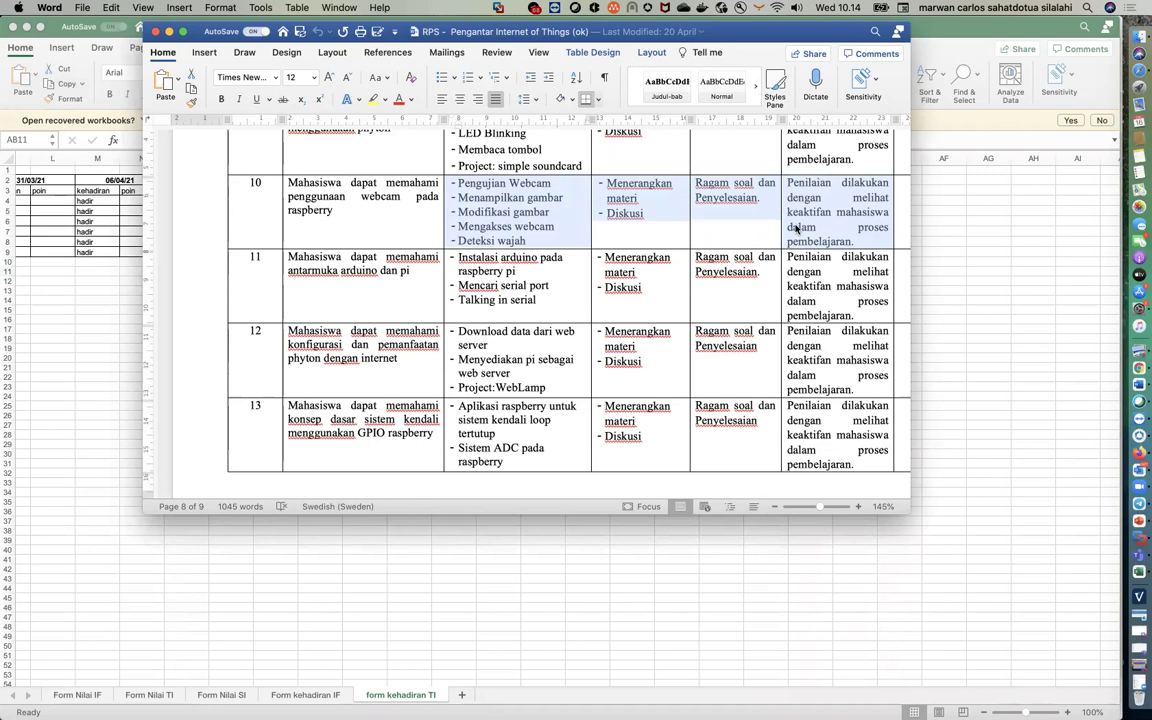
key(super+Tab)
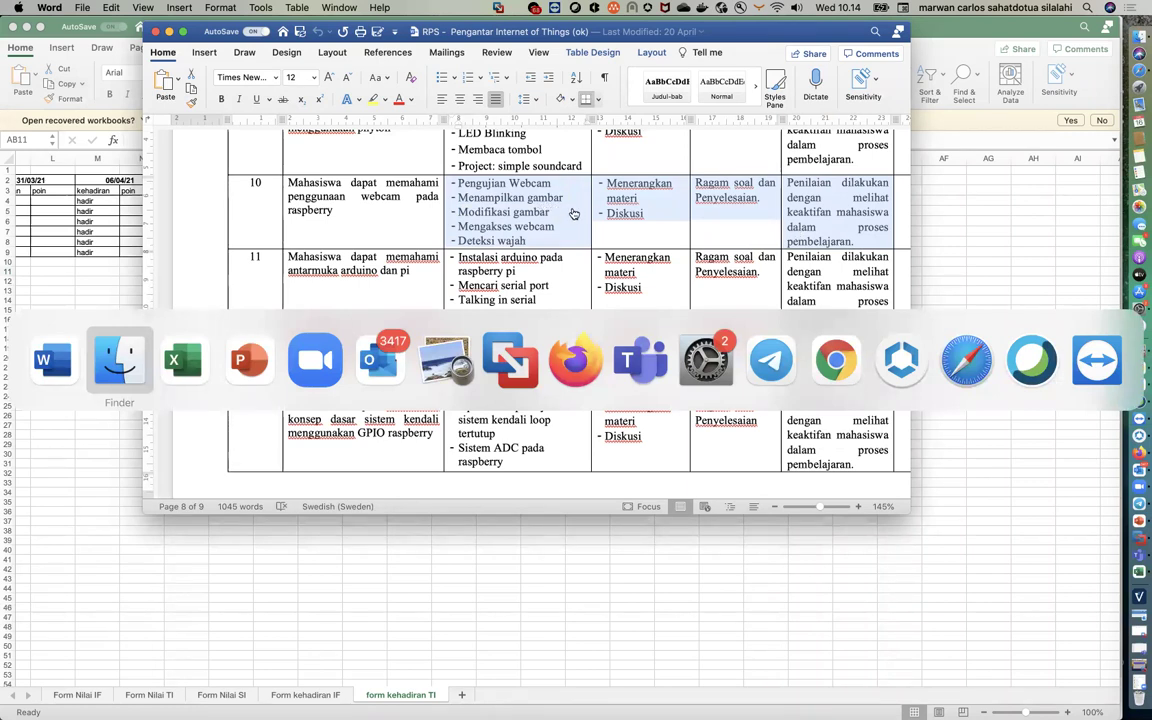
key(ctrl+Left)
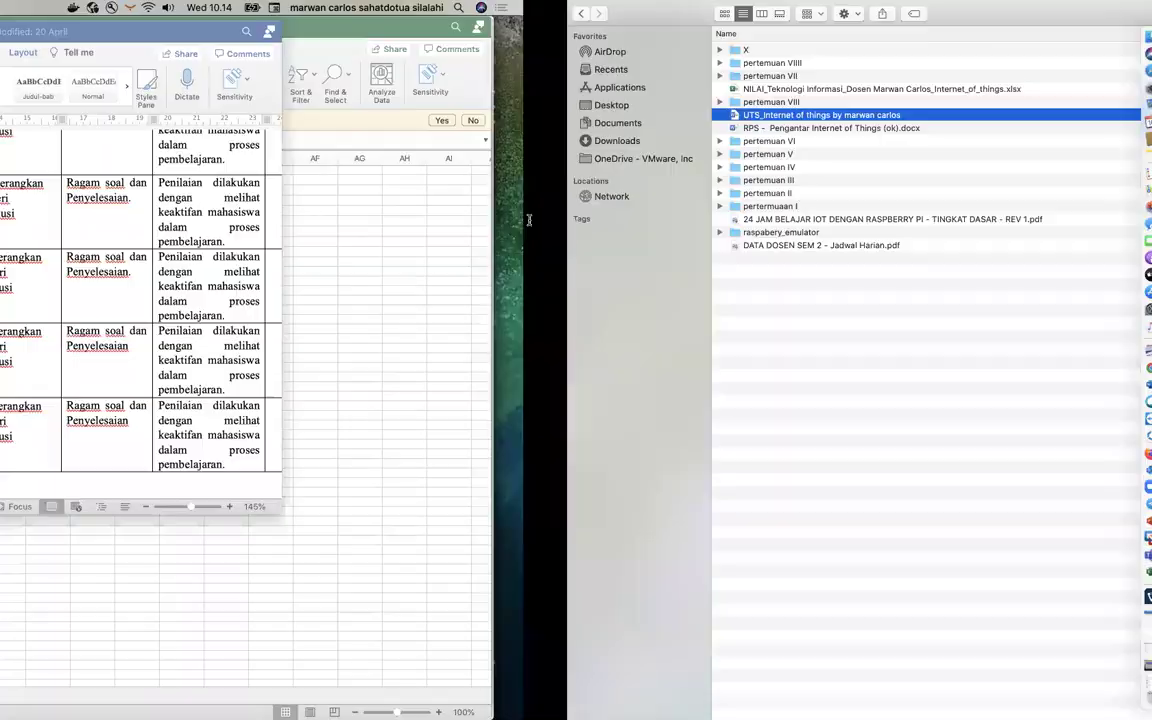
- Review the meetings before and after meeting 10 in the RPS table and highlight its topics from Menampilkan gambar to Deteksi wajah
scroll(532, 216, up, 10)
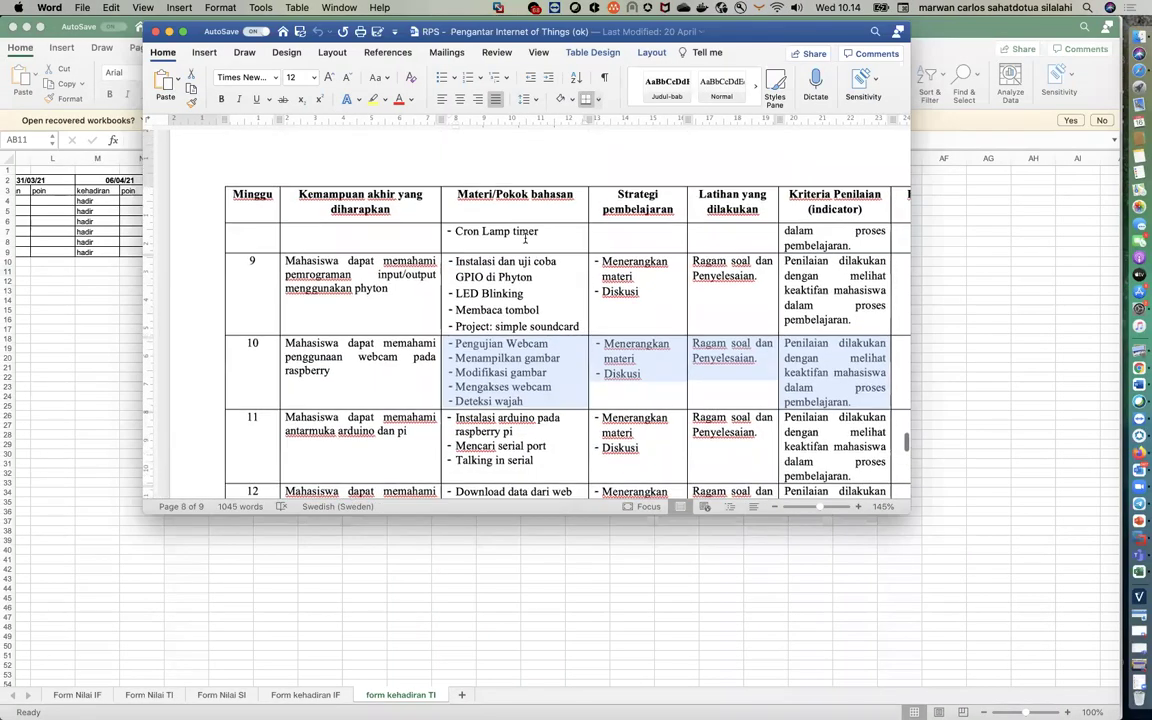
scroll(514, 307, up, 10)
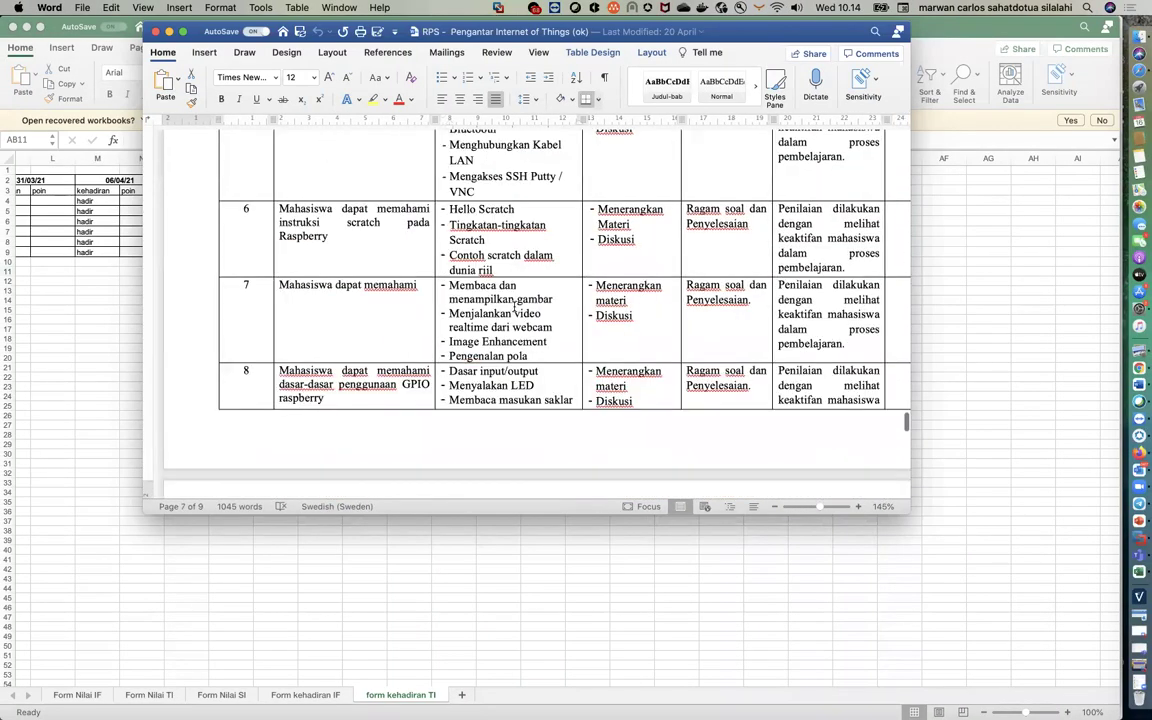
scroll(514, 307, down, 4)
scroll(514, 307, up, 8)
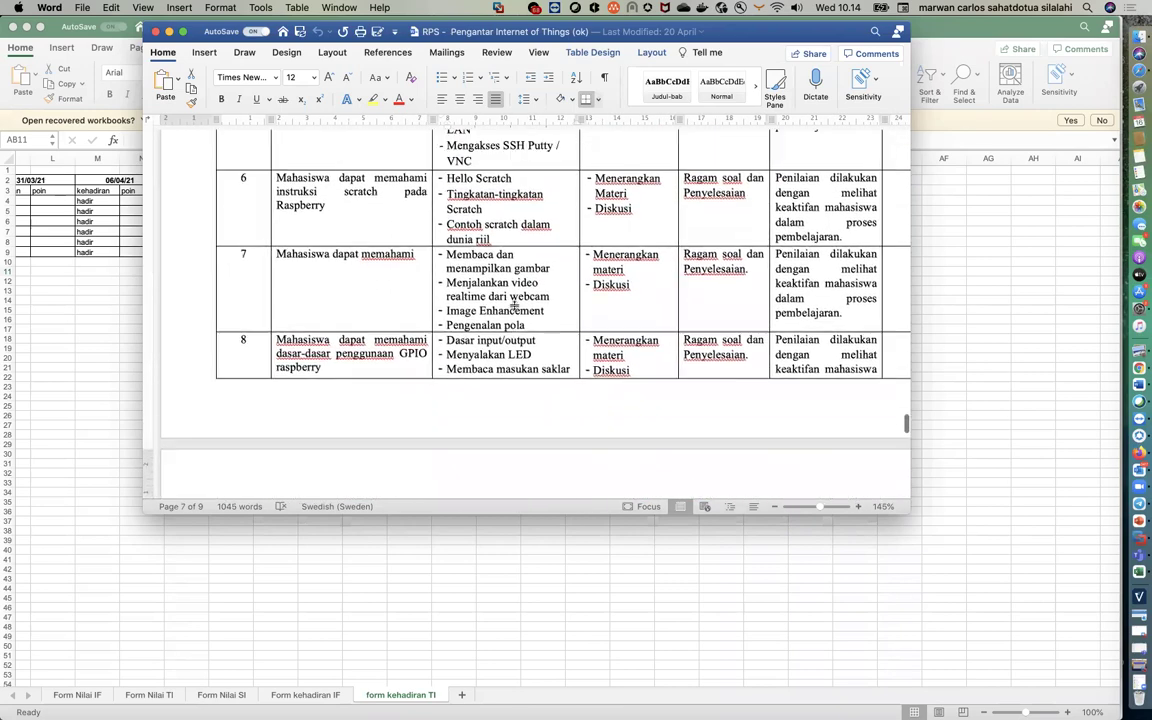
scroll(514, 307, down, 10)
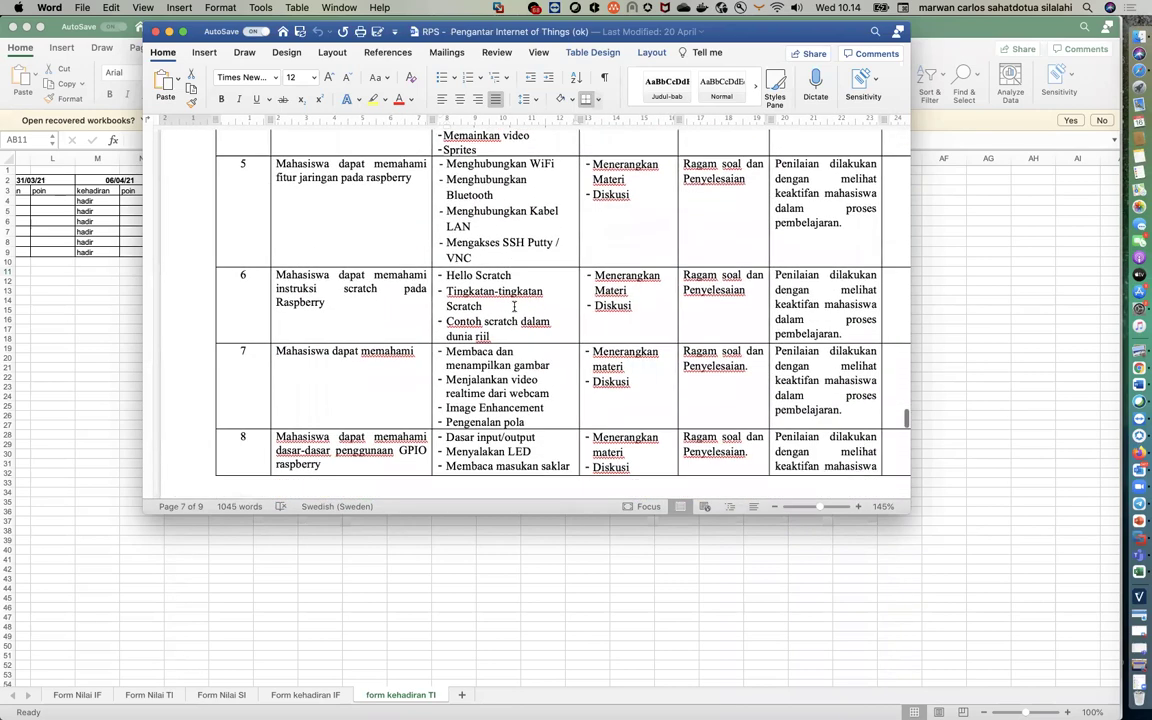
scroll(514, 307, down, 5)
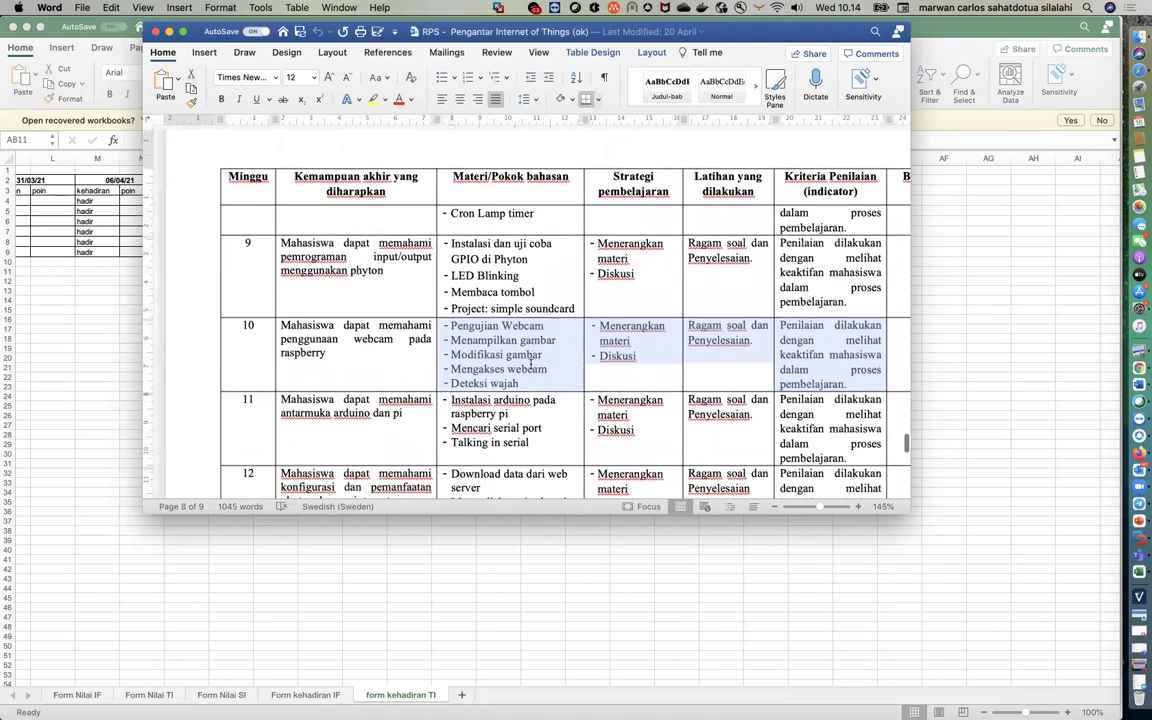
click(480, 331)
drag(520, 384, 500, 338)
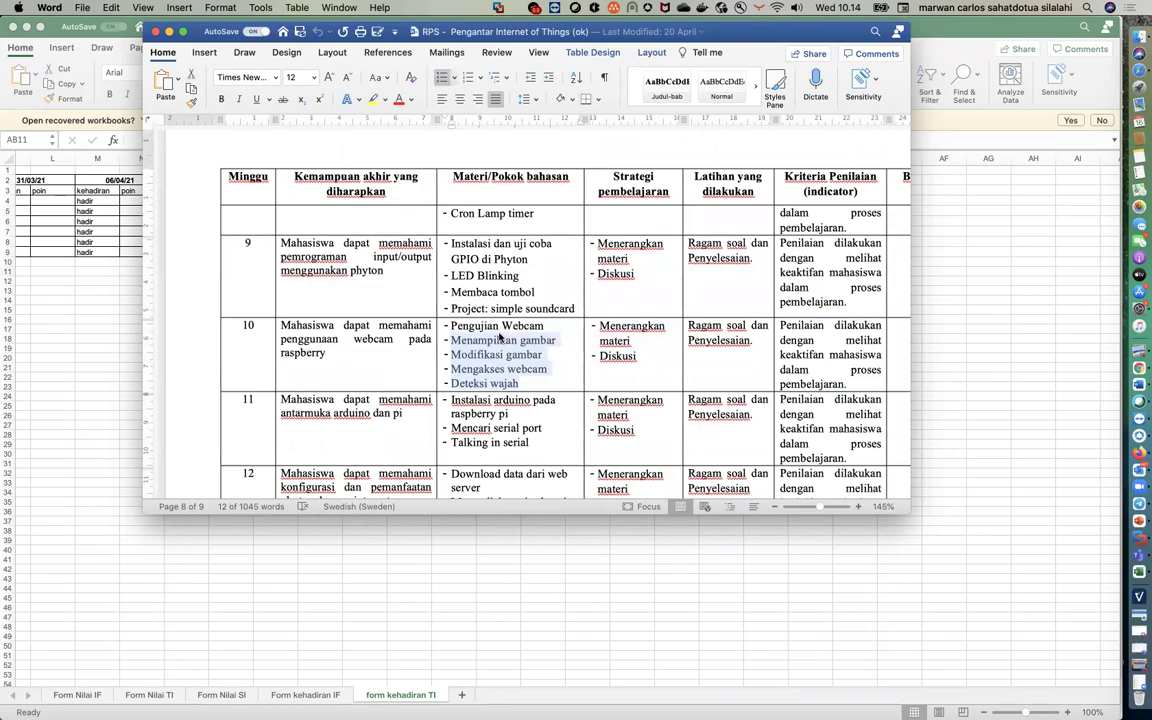
- Switch to VMware Fusion and open the Raspberry virtual machine from the virtual machine library
key(ctrl+Right)
key(super+Tab)
key(super+Tab)
key(super+Tab)
key(super+Tab)
key(super+Tab)
key(super+Tab)
key(super+Tab)
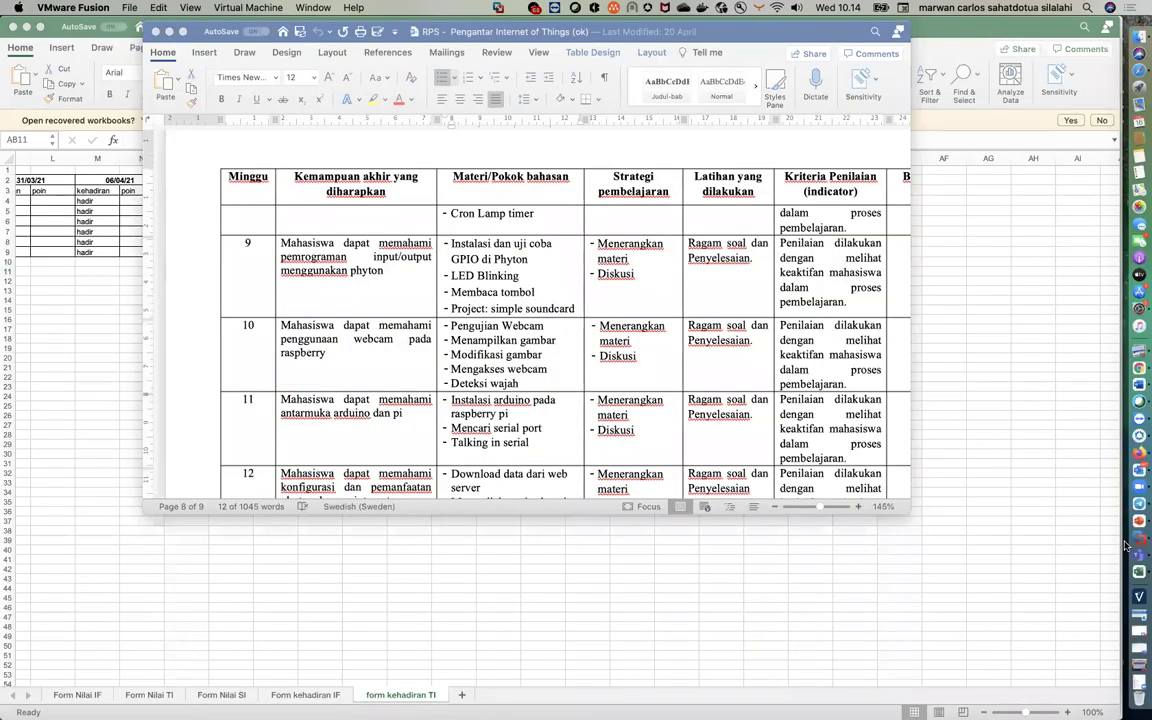
click(1143, 545)
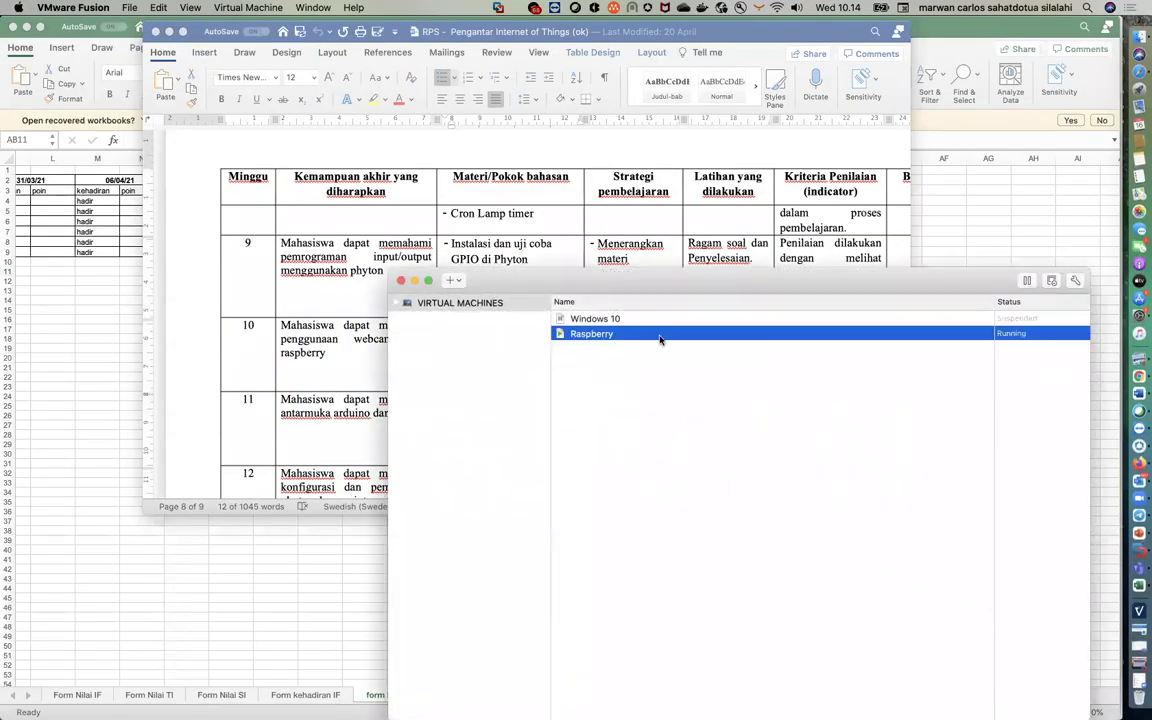
double_click(660, 335)
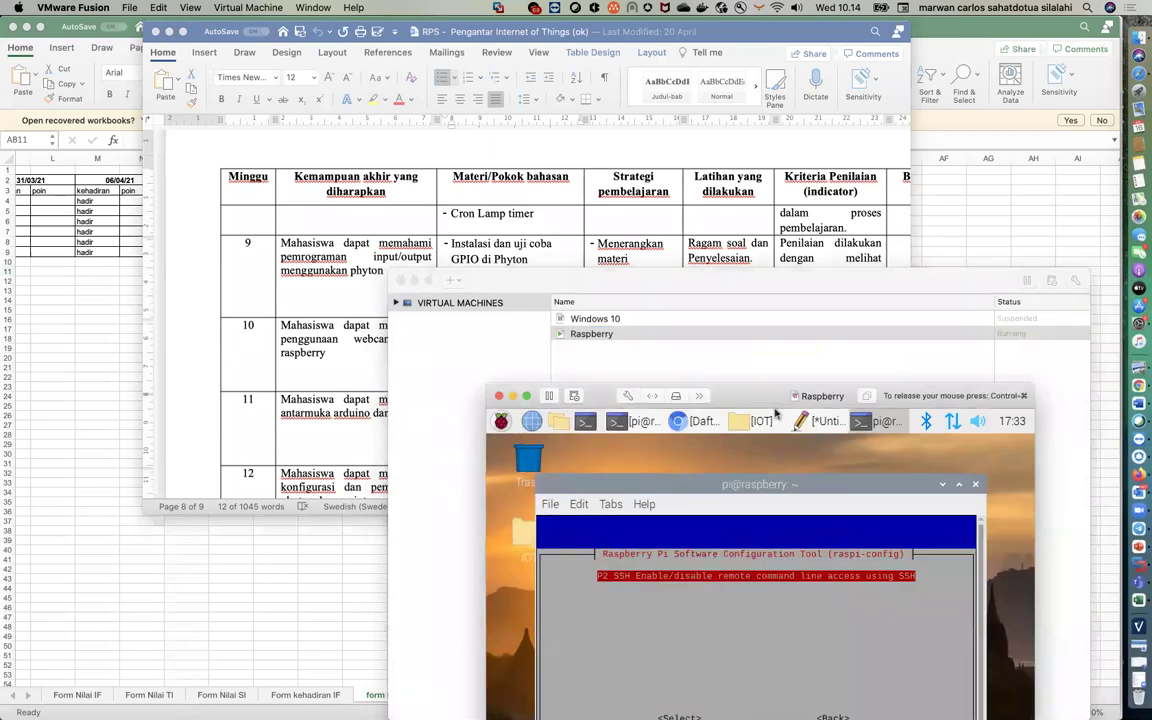
- Move the Raspberry virtual machine window fully into view and switch it to full screen
drag(778, 390, 659, 126)
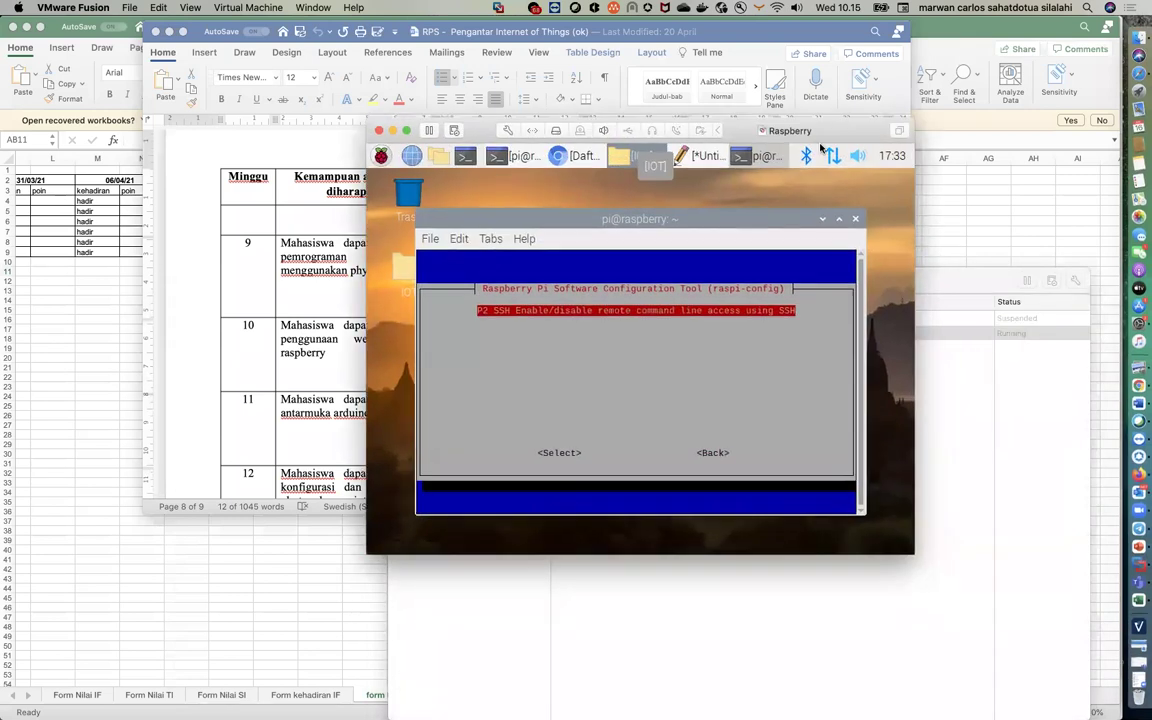
click(562, 257)
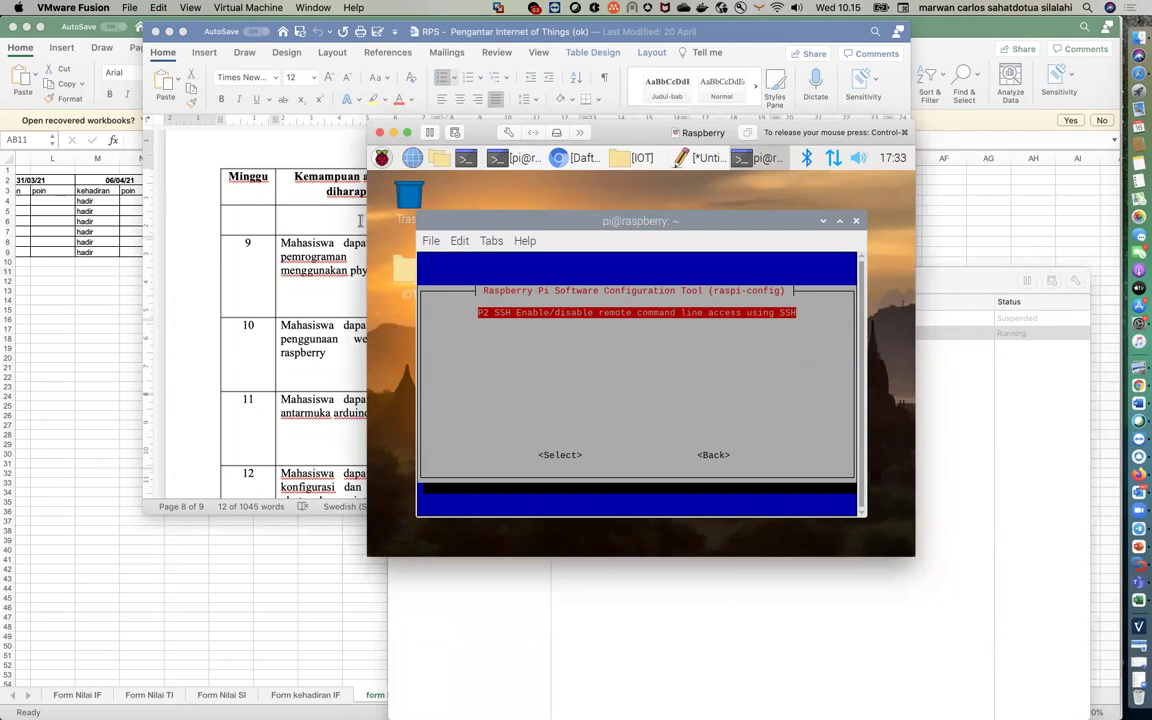
click(407, 132)
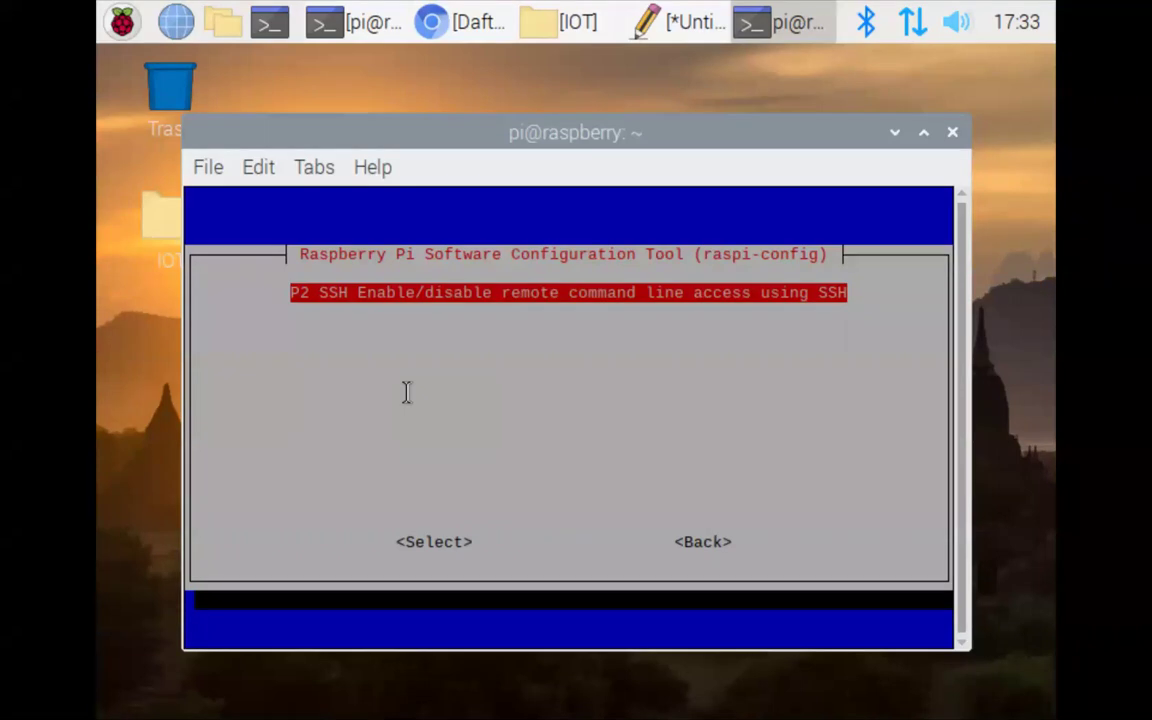
- Leave the SSH option screen in raspi-config, view the System Options list and return to the main menu
key(Tab)
key(Tab)
key(Return)
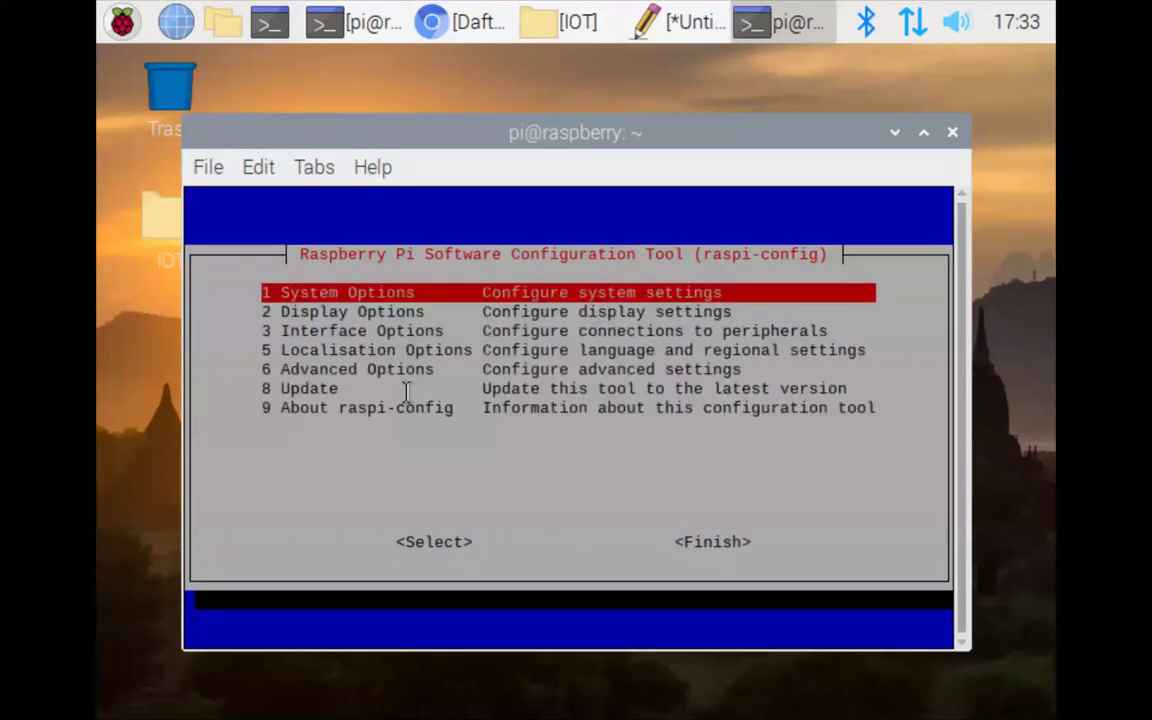
key(Tab)
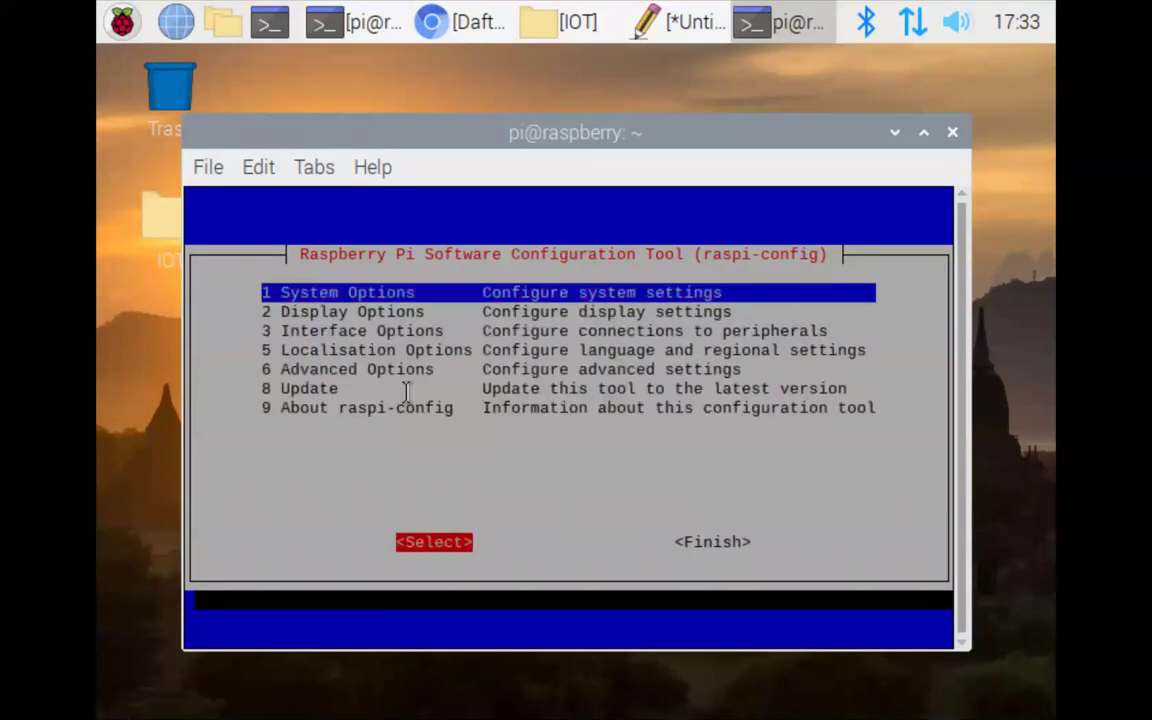
key(Return)
key(Tab)
key(Tab)
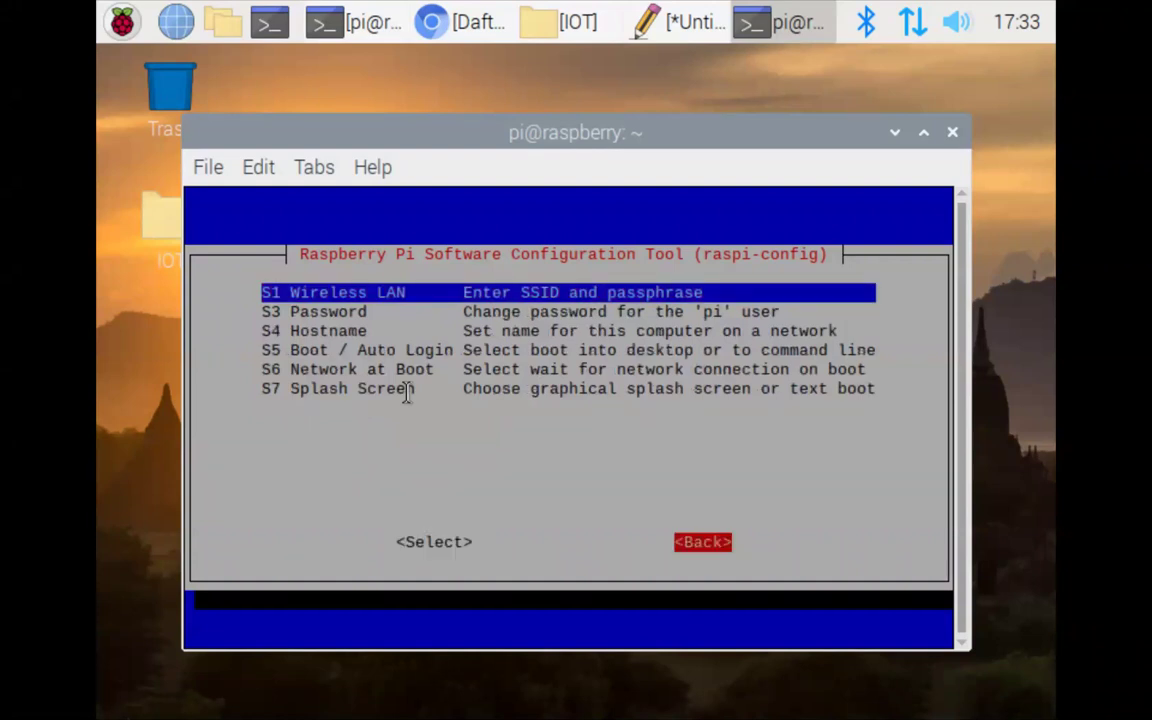
key(Return)
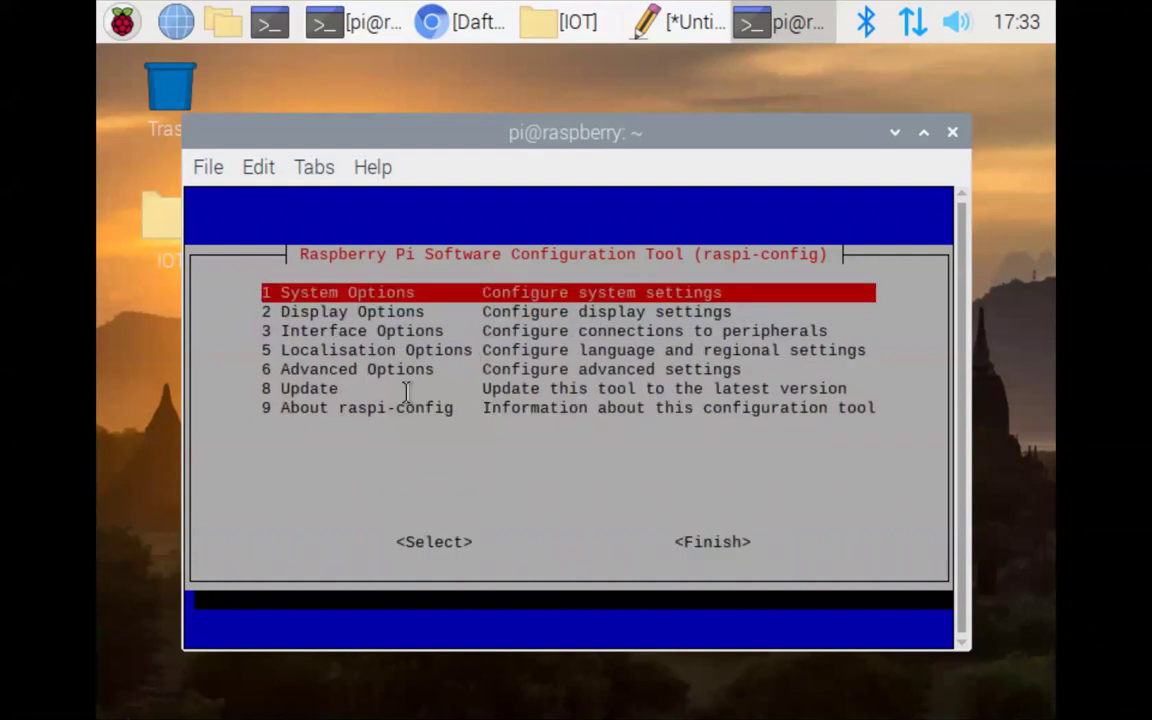
- Finish raspi-config and return to the terminal prompt
key(Tab)
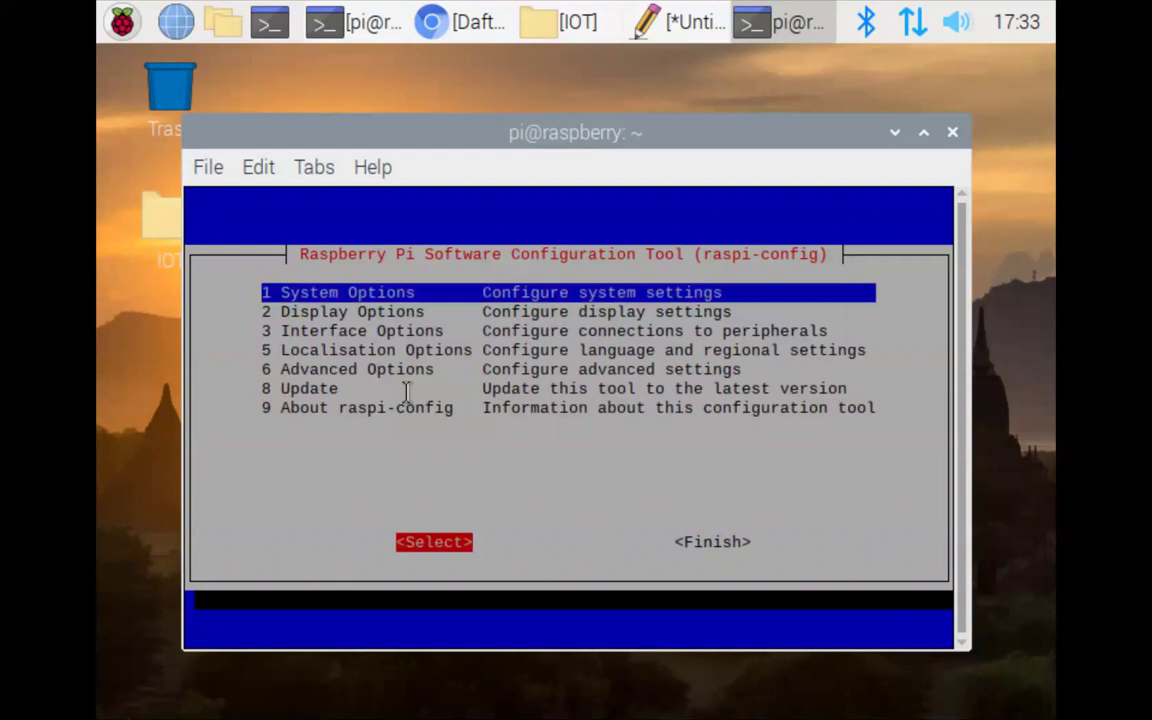
key(Tab)
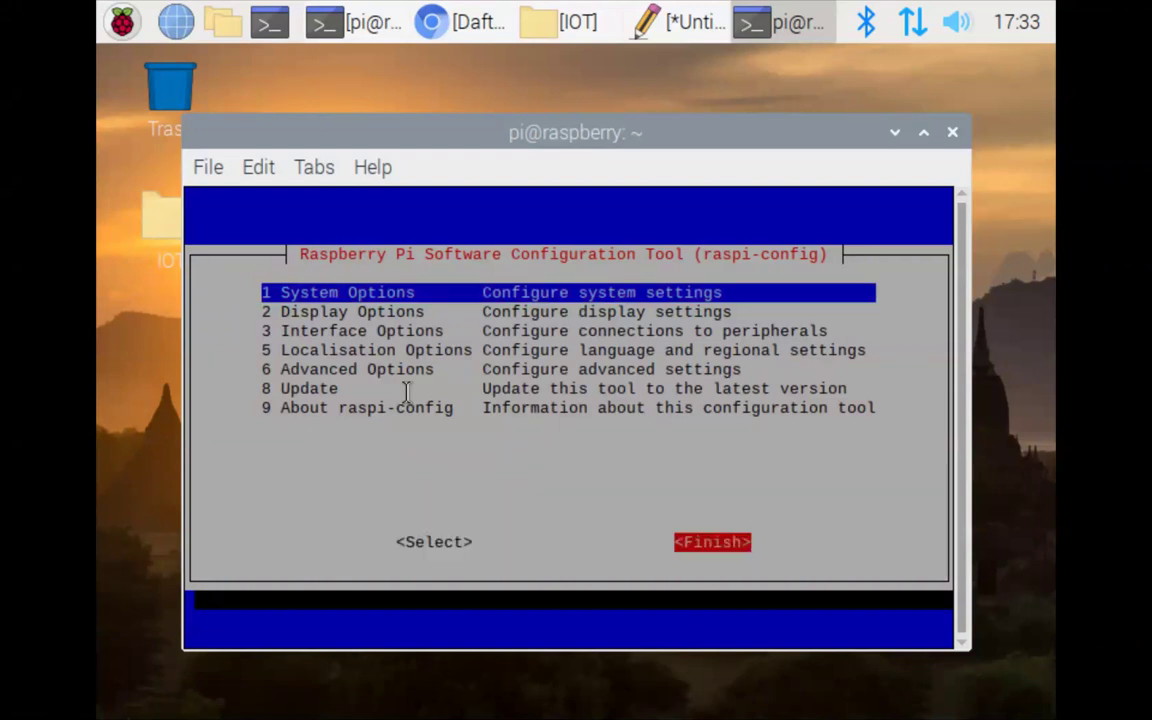
key(Return)
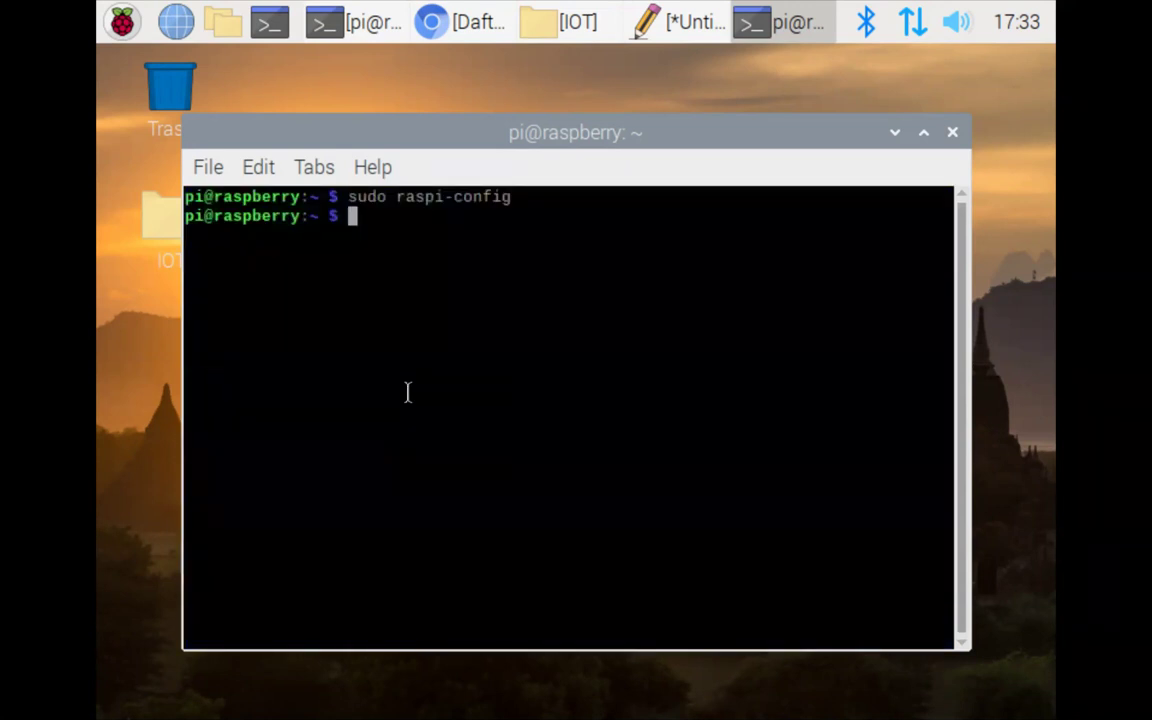
- Try to rerun sudo raspi-config in the current terminal and shift its window aside
key(Up)
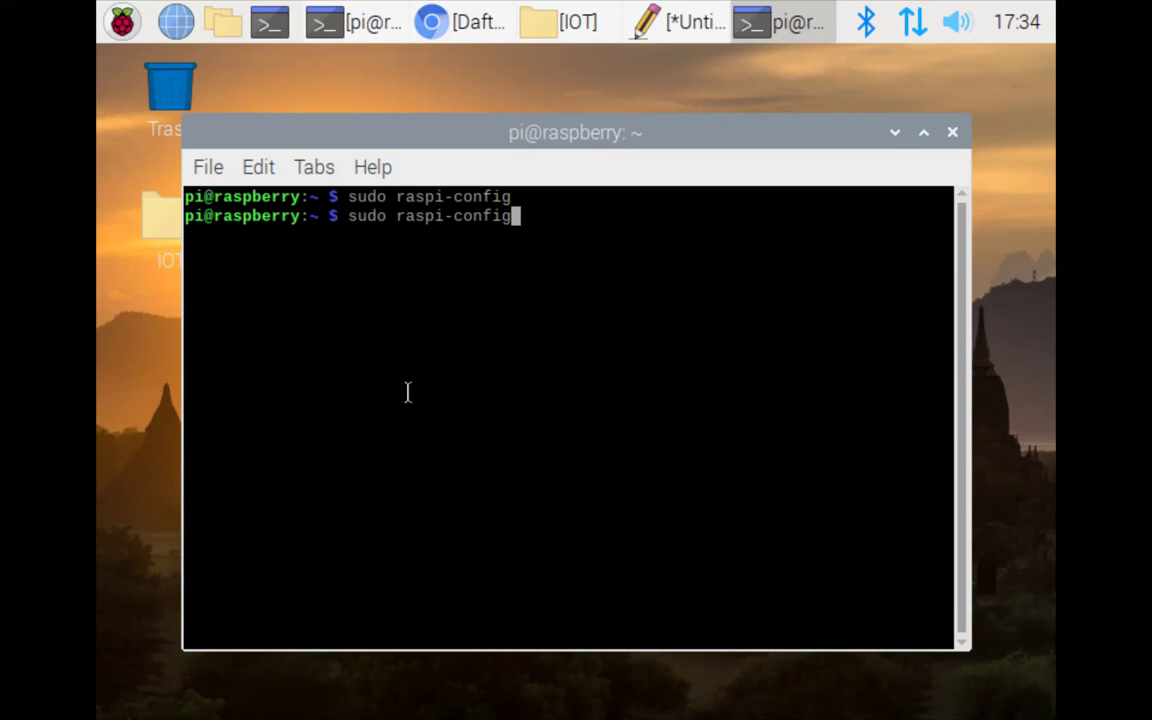
key(Return)
drag(339, 142, 374, 136)
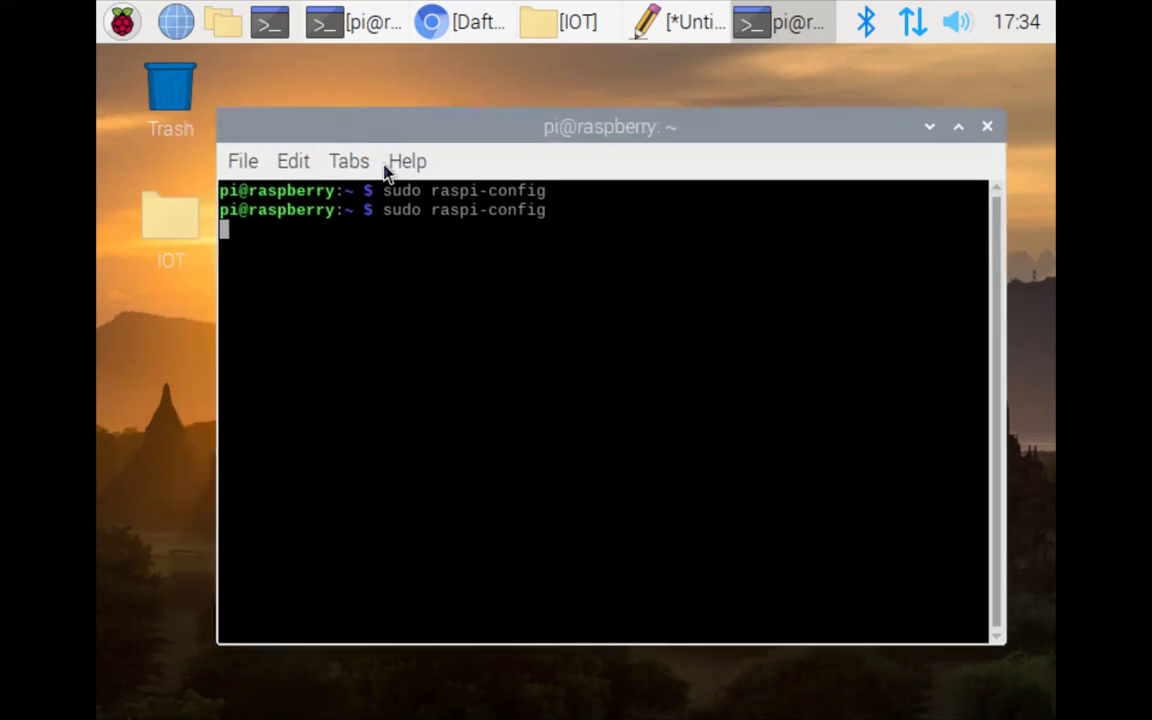
right_click(408, 246)
click(588, 204)
key(Up)
key(BackSpace)
key(BackSpace)
key(BackSpace)
- Replace the terminal window with a new one and run sudo raspi-config in it
click(987, 126)
click(266, 22)
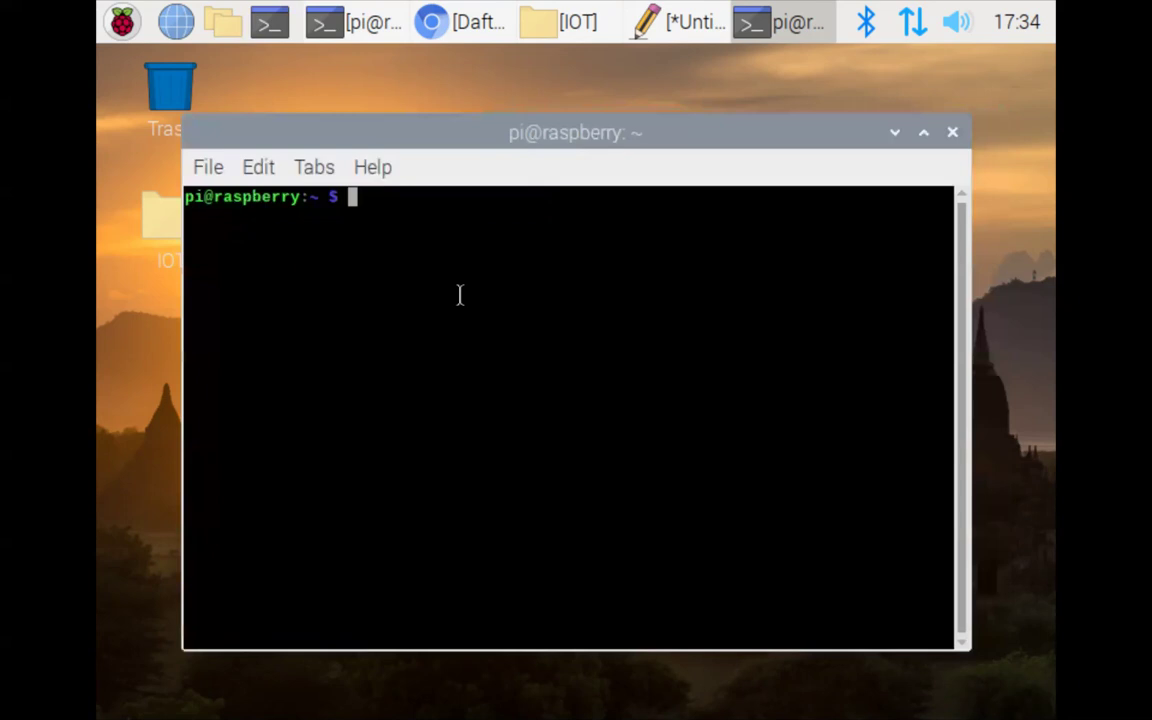
text(sudo raspi-config)
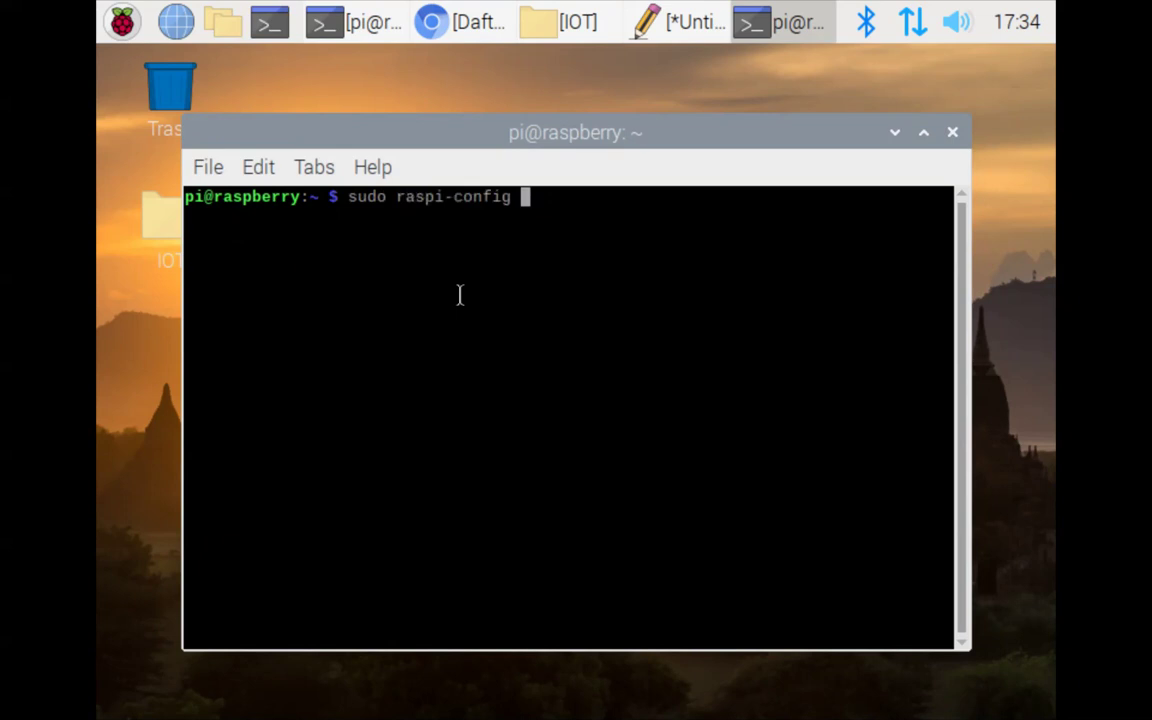
key(Return)
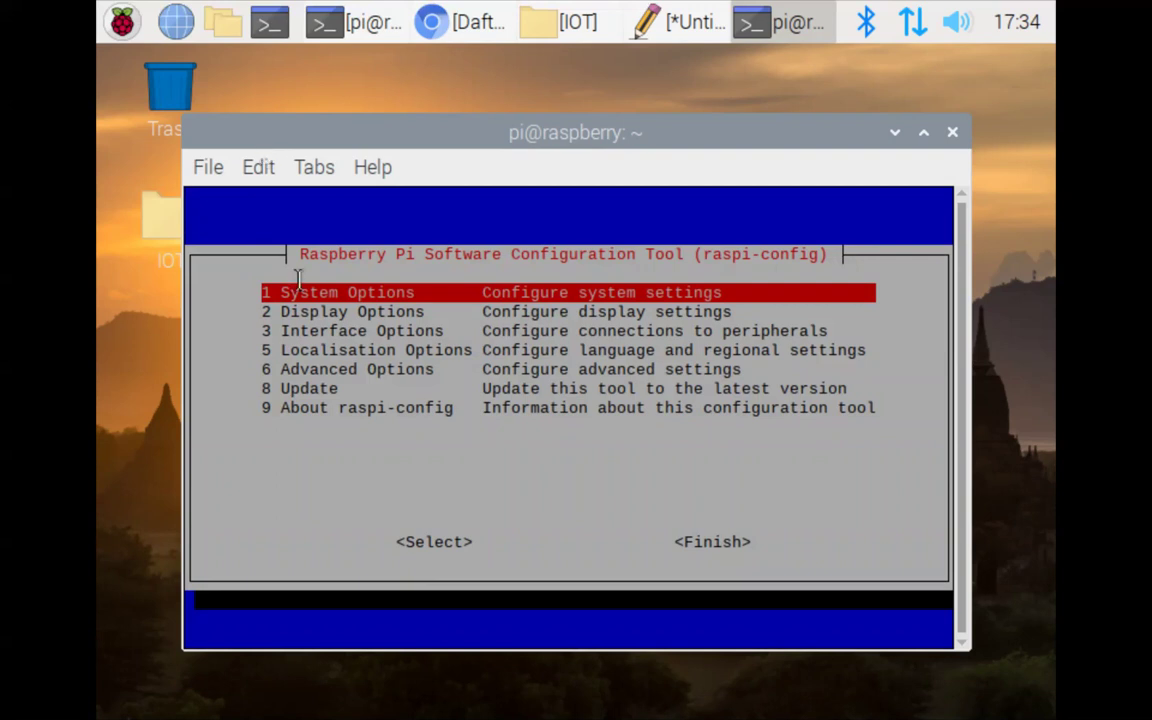
- Check Interface Options in raspi-config for the available peripherals and exit the tool to the prompt
key(Down)
key(Down)
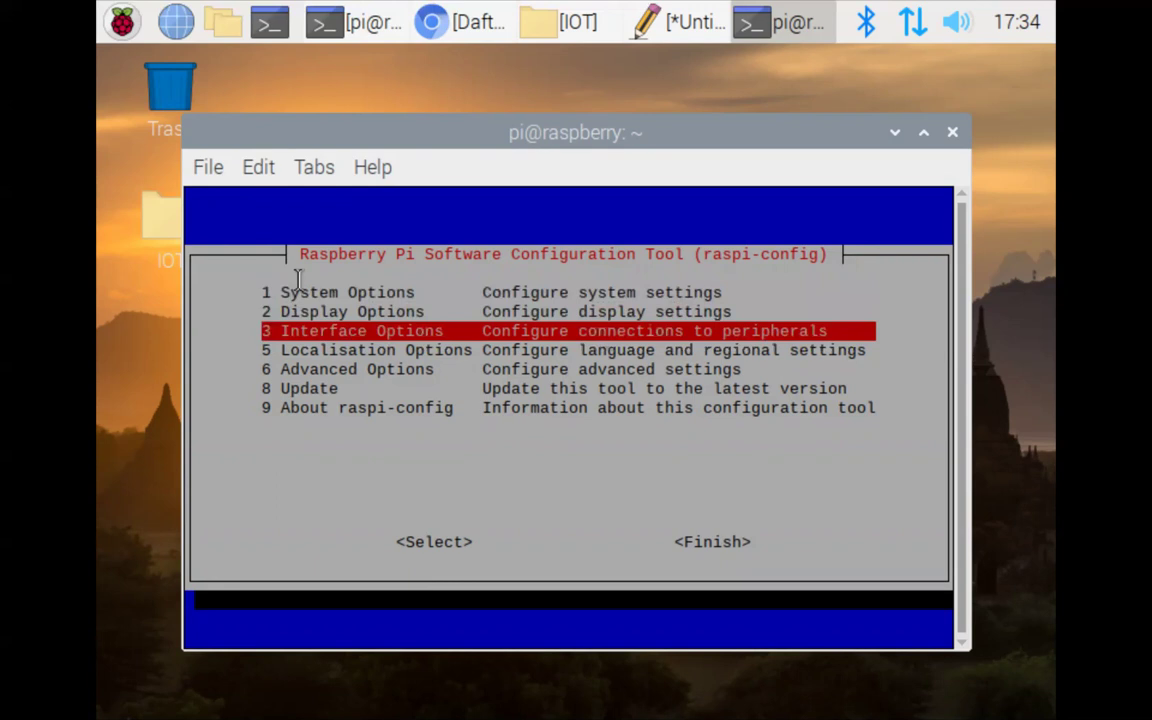
key(Return)
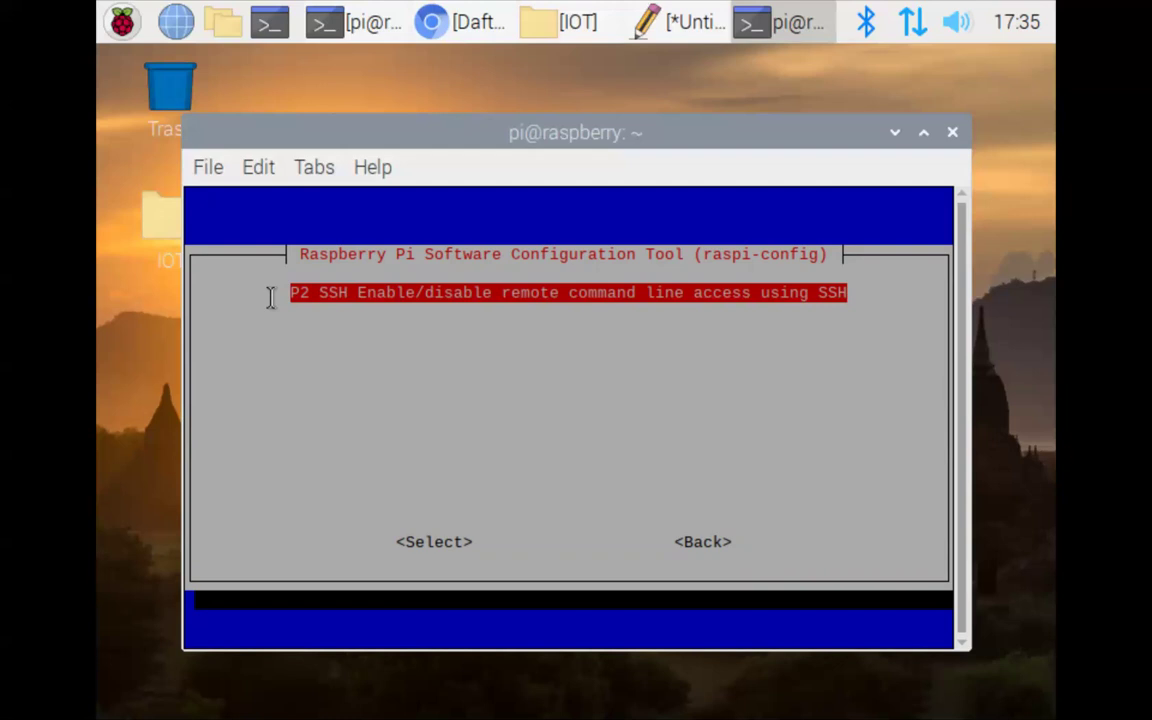
key(Escape)
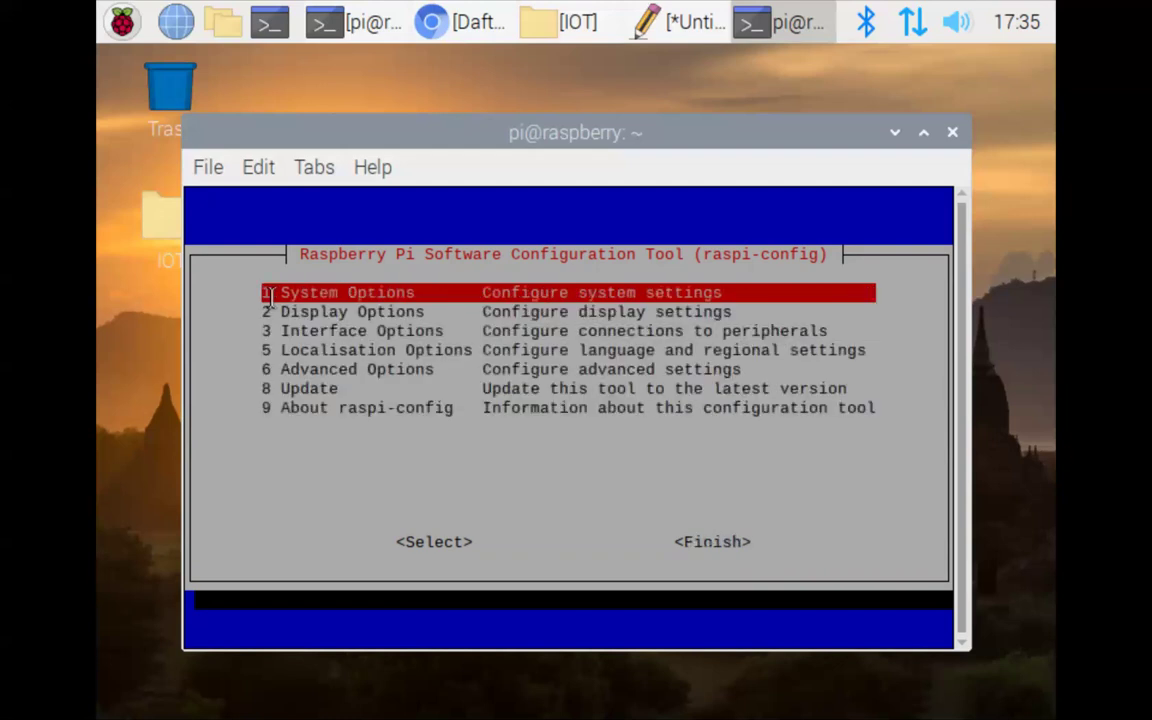
key(Escape)
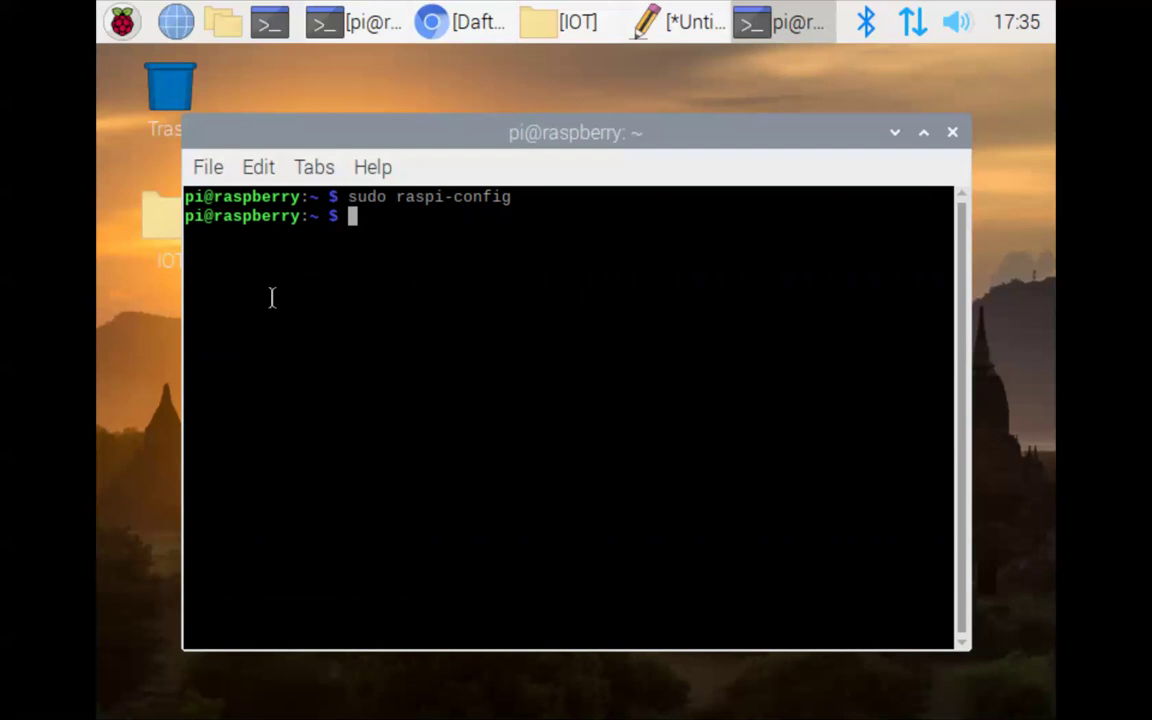
- Take the Raspberry virtual machine out of full screen and bring the virtual machine library to the front
key(super)
key(Escape)
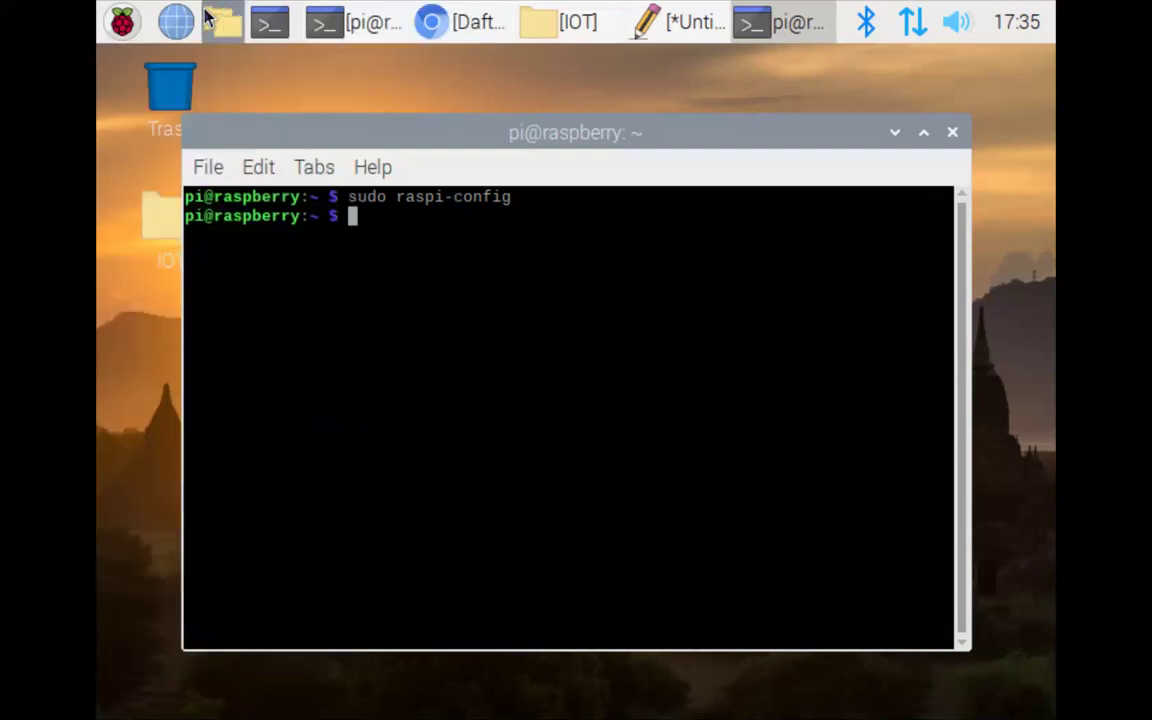
mouse_move(200, 3)
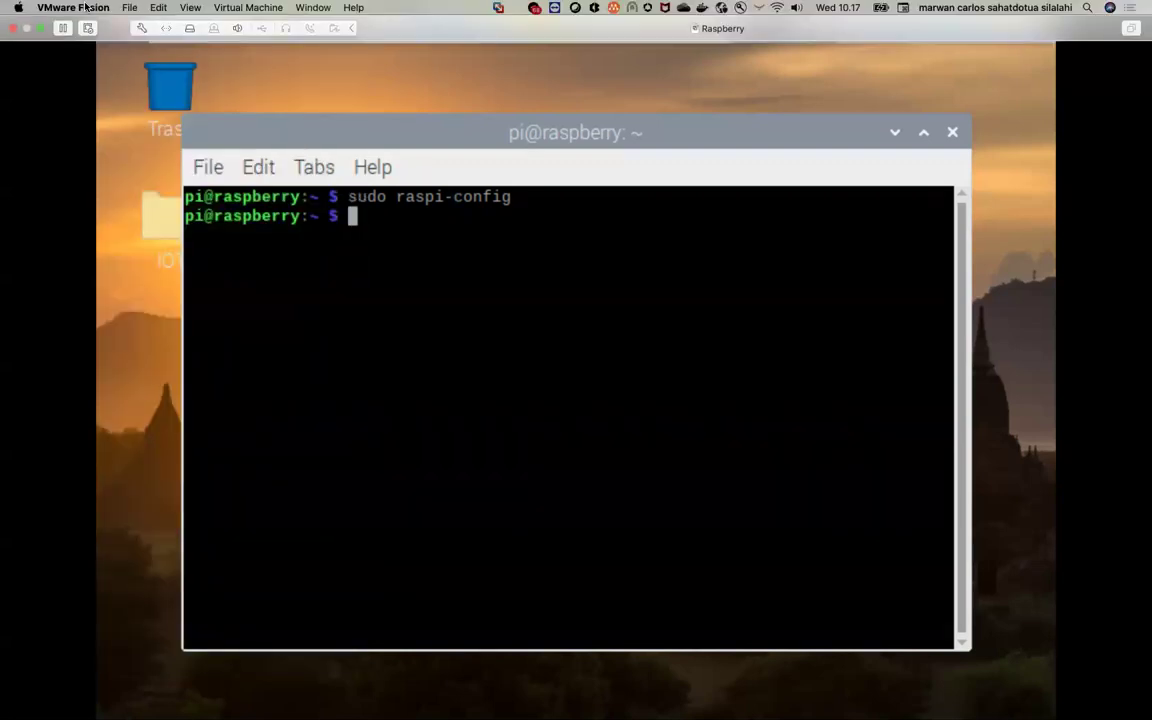
click(37, 31)
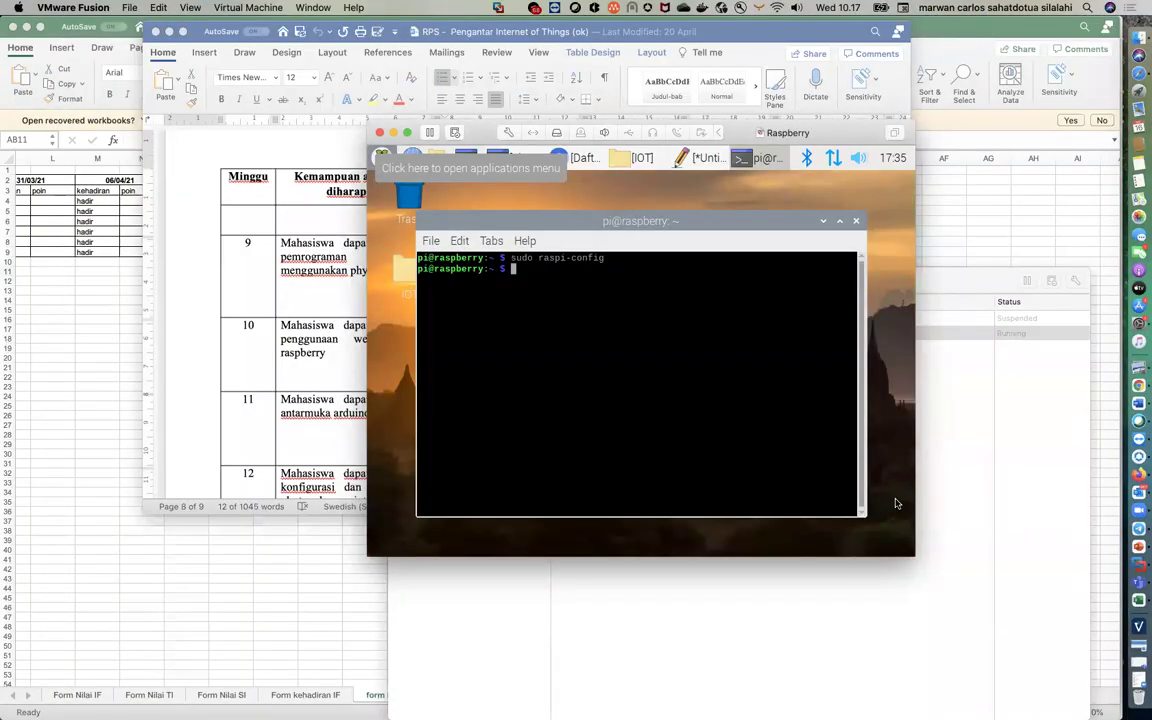
click(1027, 514)
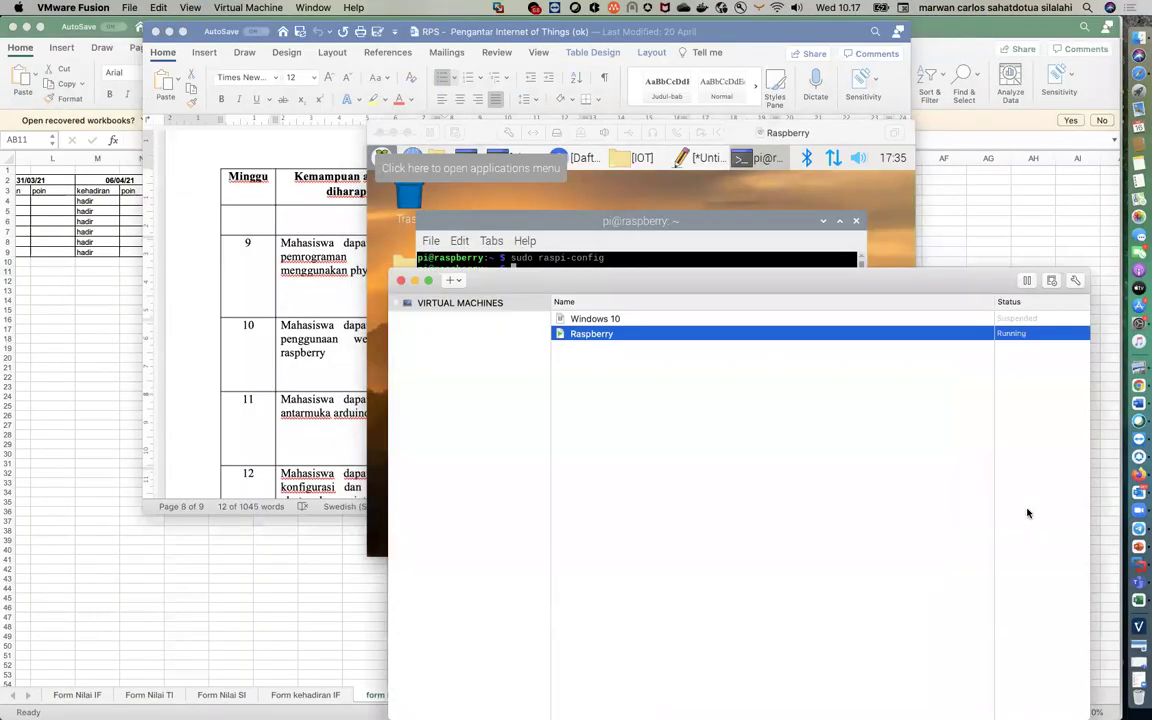
- Switch to Firefox and show the Google results for "penggunaan webcam pada raspibery pi"
click(1137, 480)
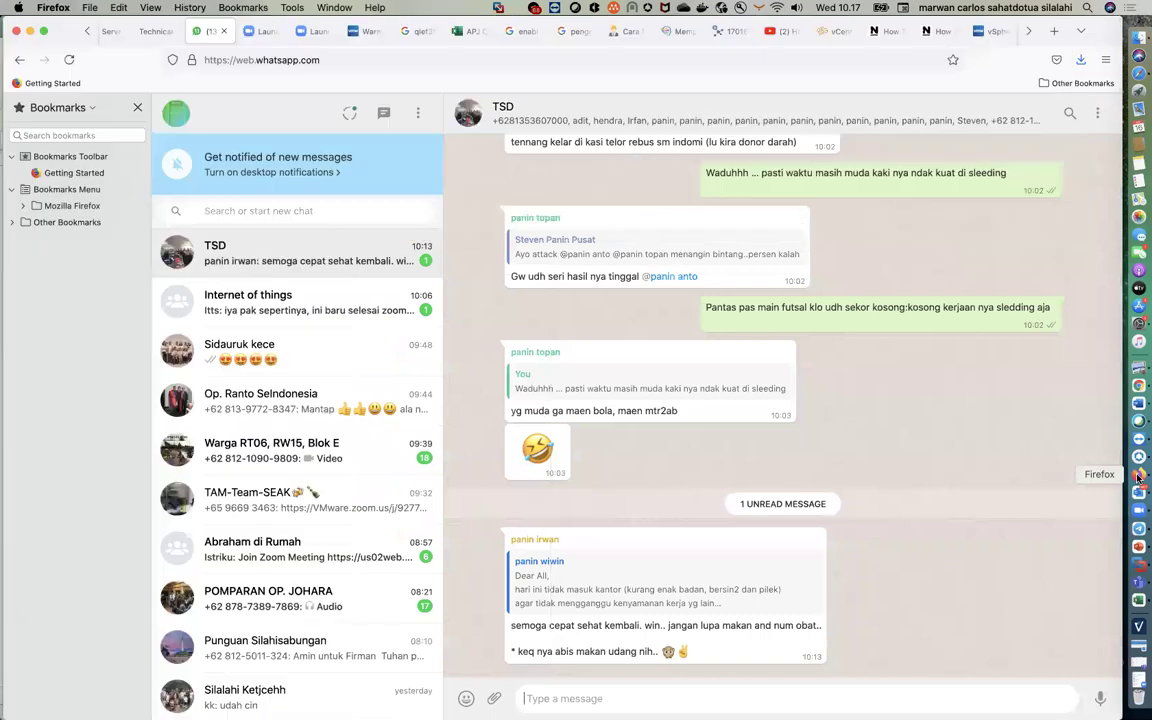
click(473, 32)
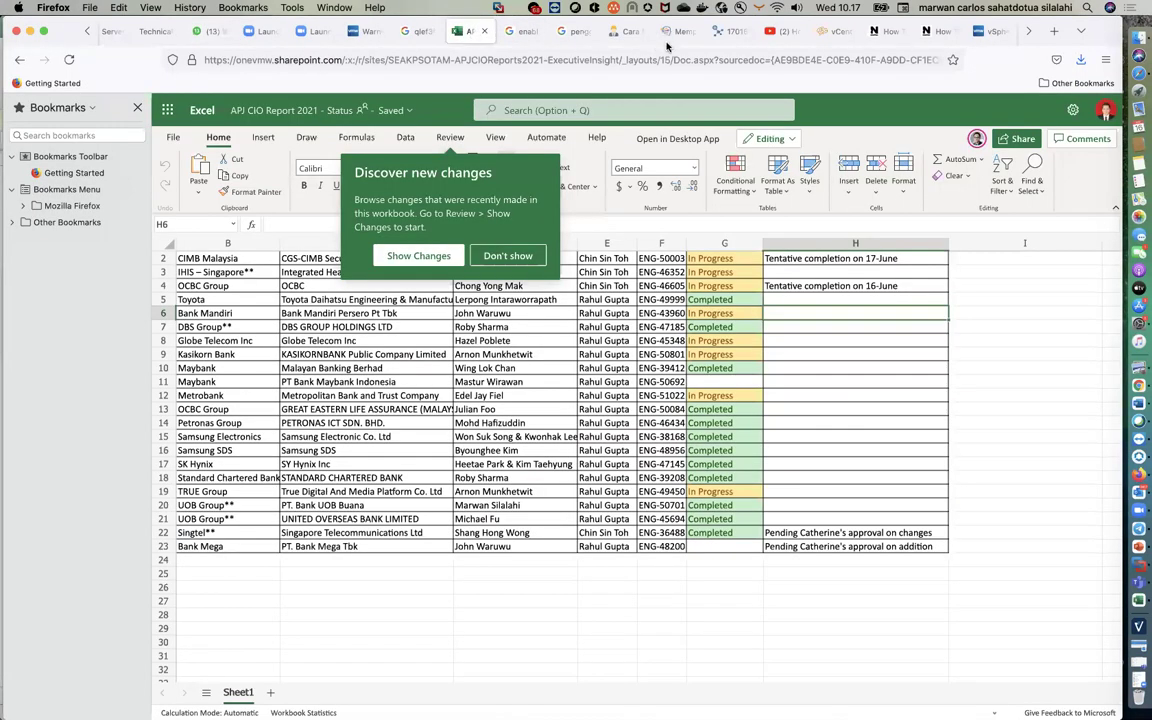
click(607, 38)
click(570, 31)
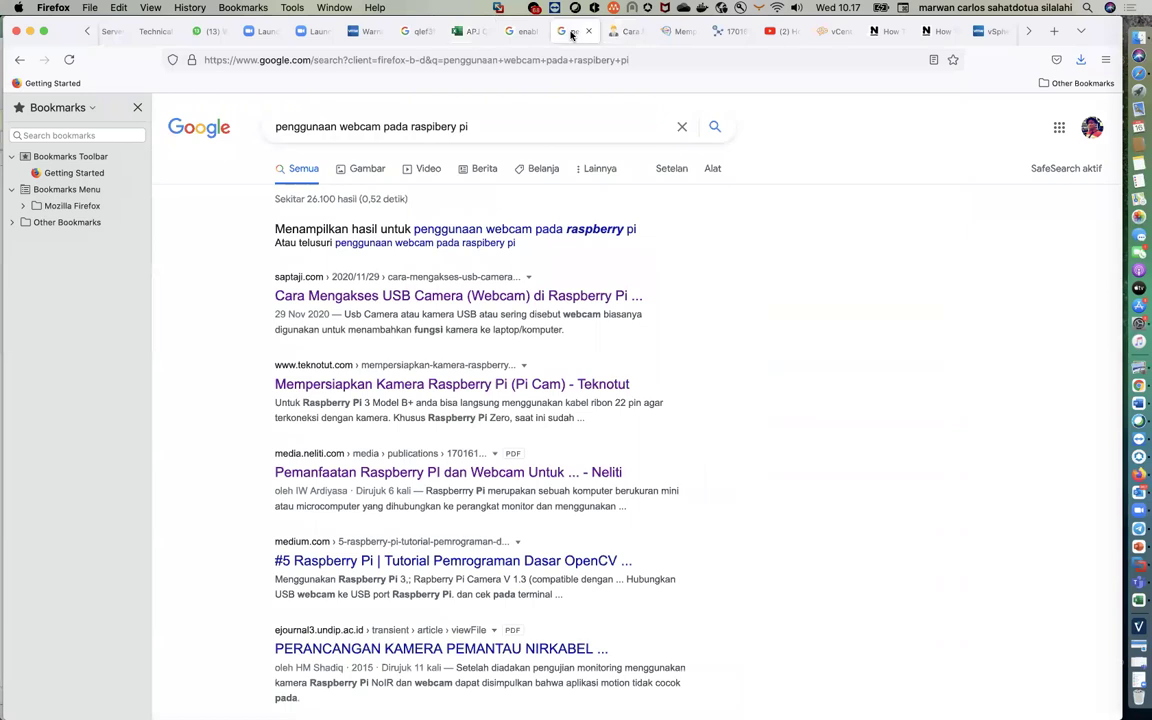
- Look through the open browser tabs for the saptaji.com article on accessing a USB webcam on Raspberry Pi
click(523, 33)
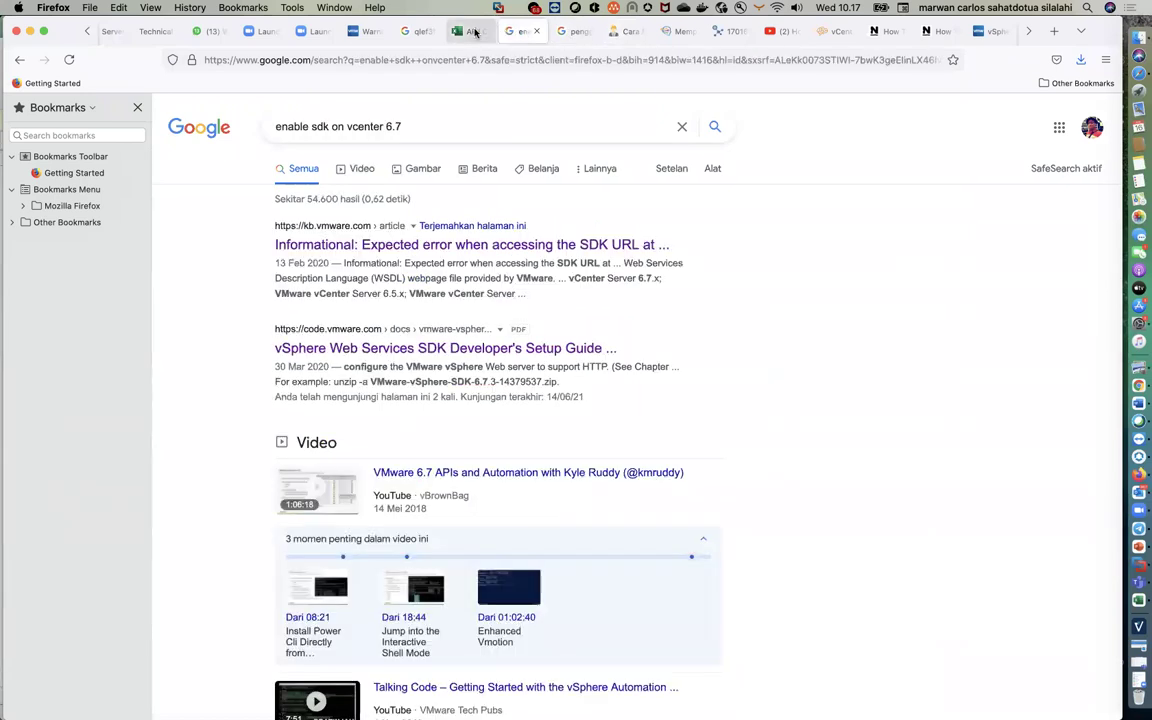
click(466, 31)
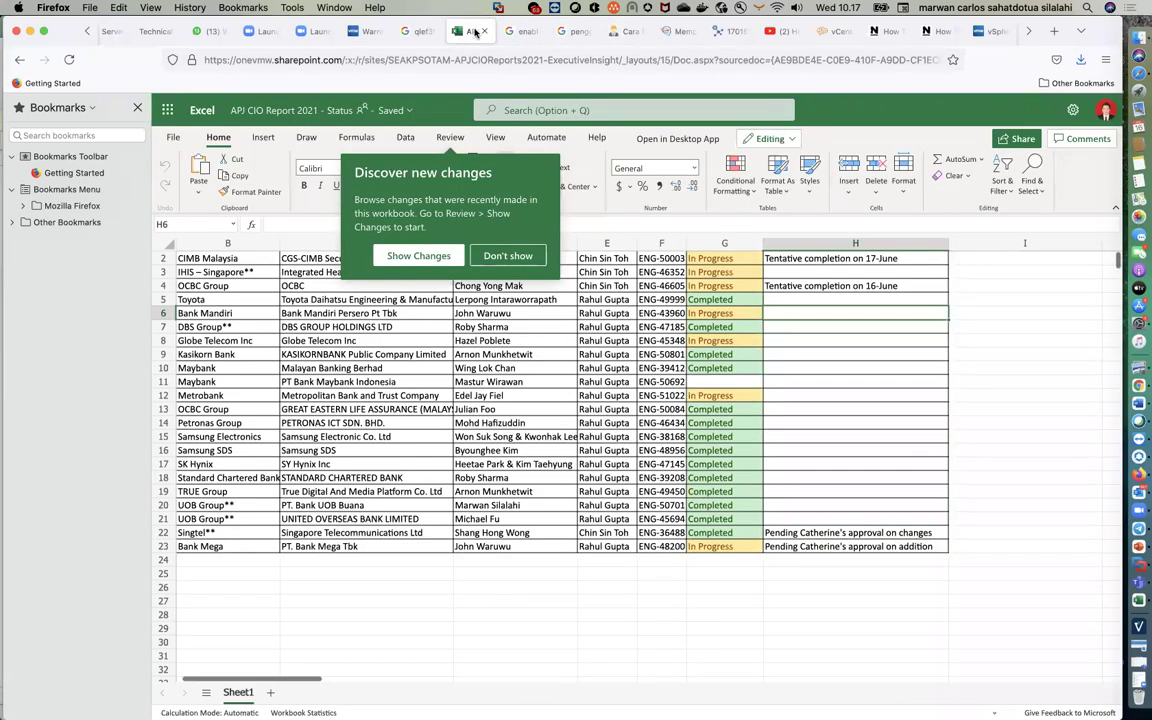
click(838, 33)
click(848, 35)
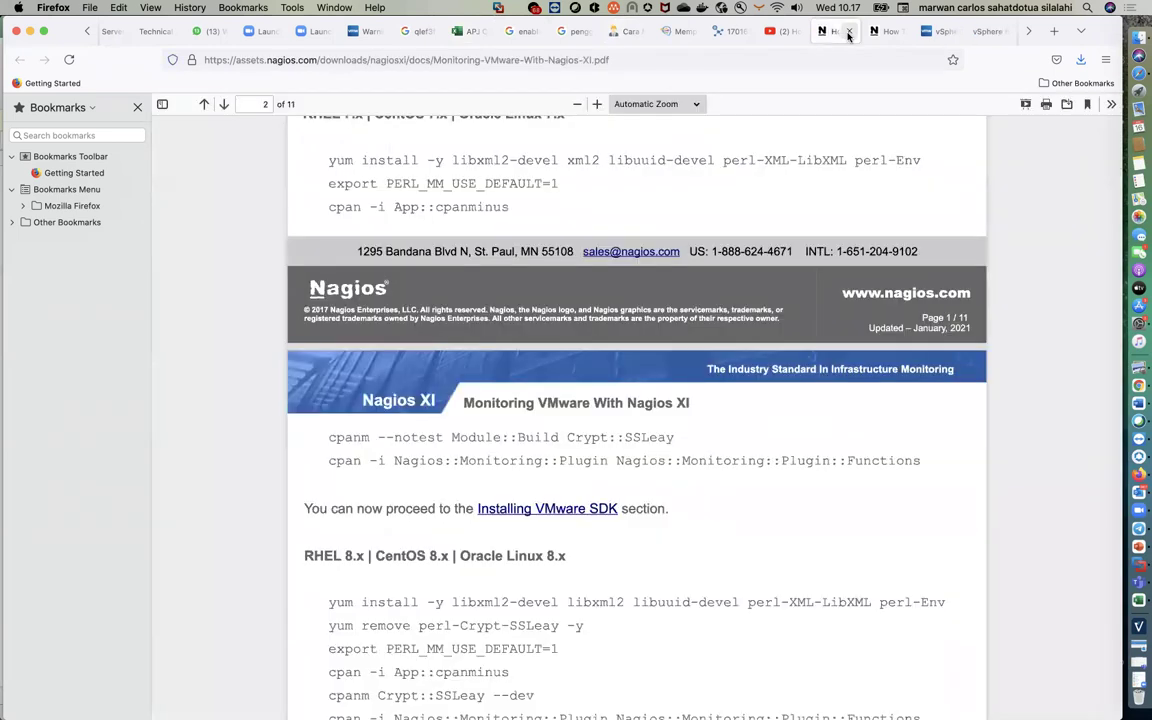
click(726, 33)
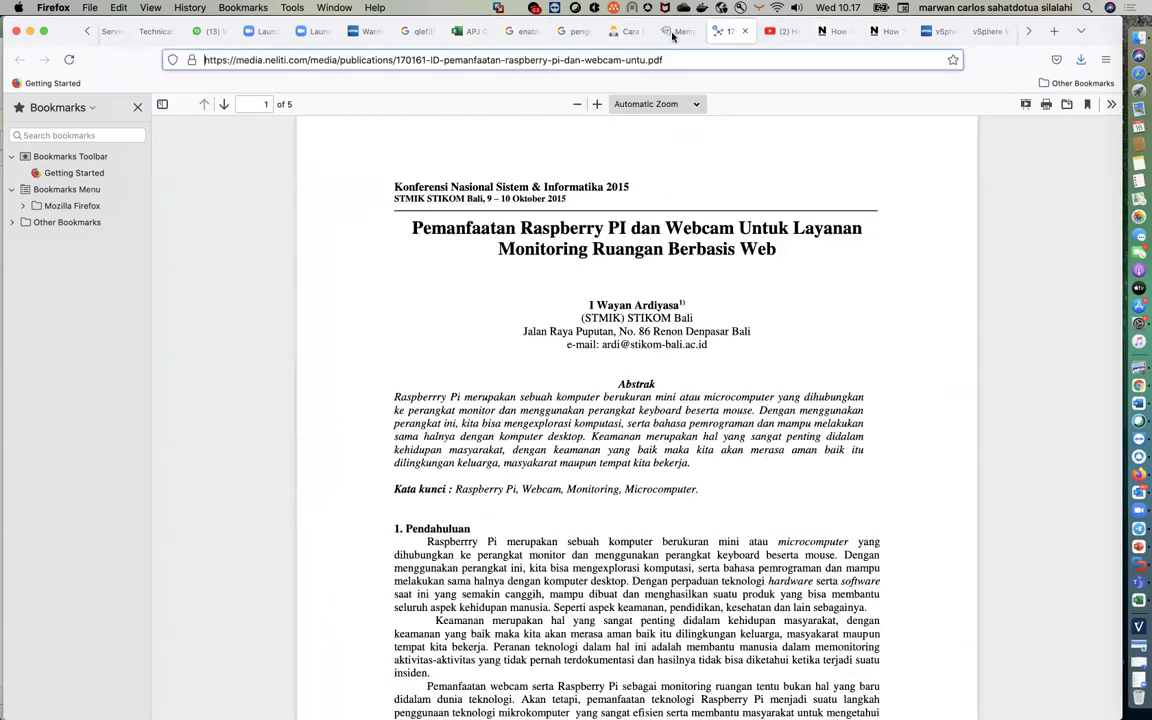
click(670, 33)
click(616, 33)
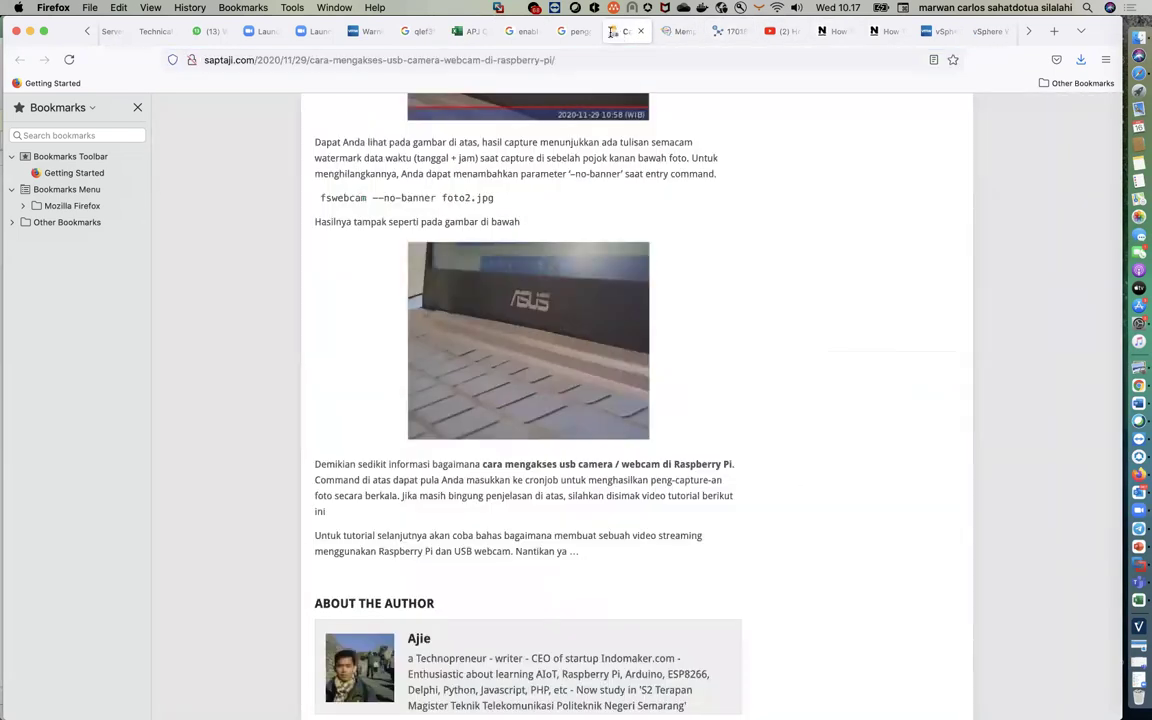
- Skim the saptaji.com article's equipment list, fswebcam installation and capture examples, and close its tab
scroll(580, 378, up, 10)
scroll(577, 374, up, 10)
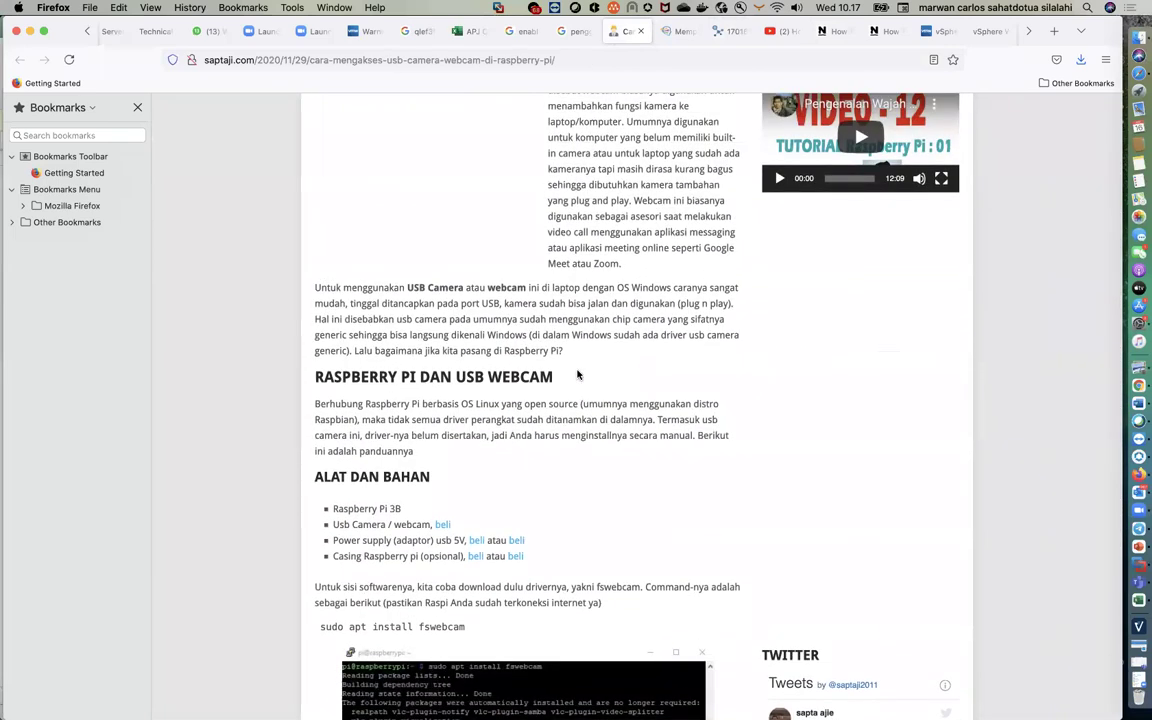
scroll(577, 374, up, 5)
scroll(577, 374, down, 8)
scroll(577, 374, down, 15)
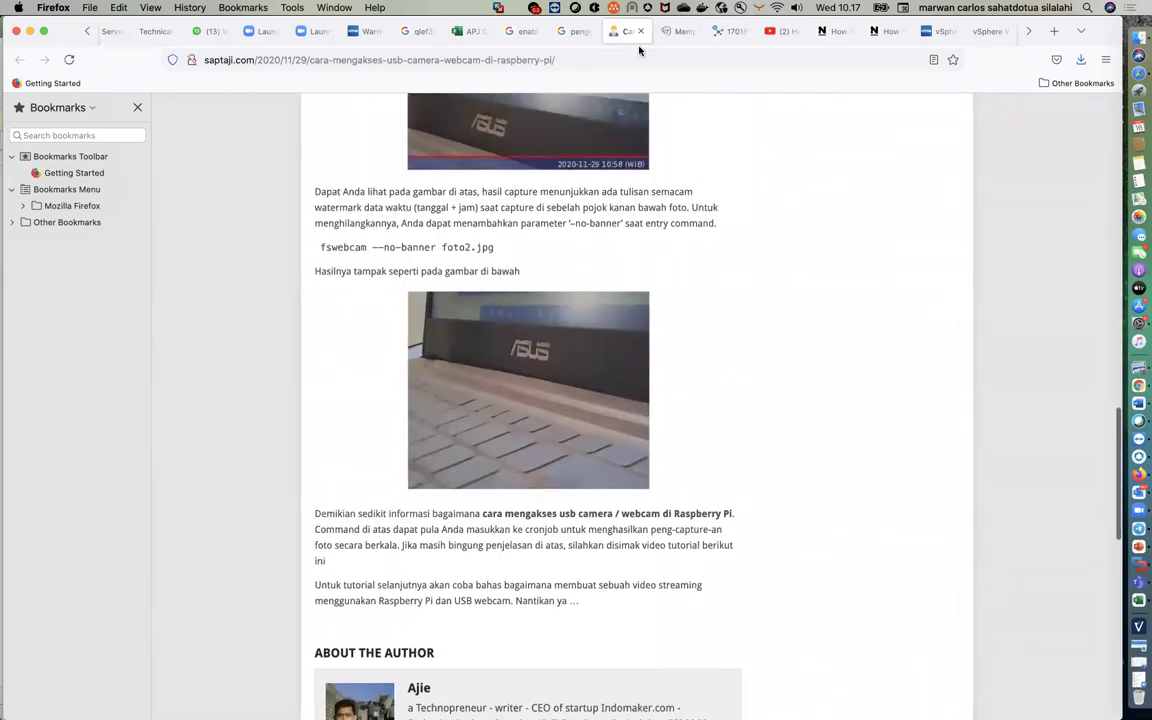
click(641, 31)
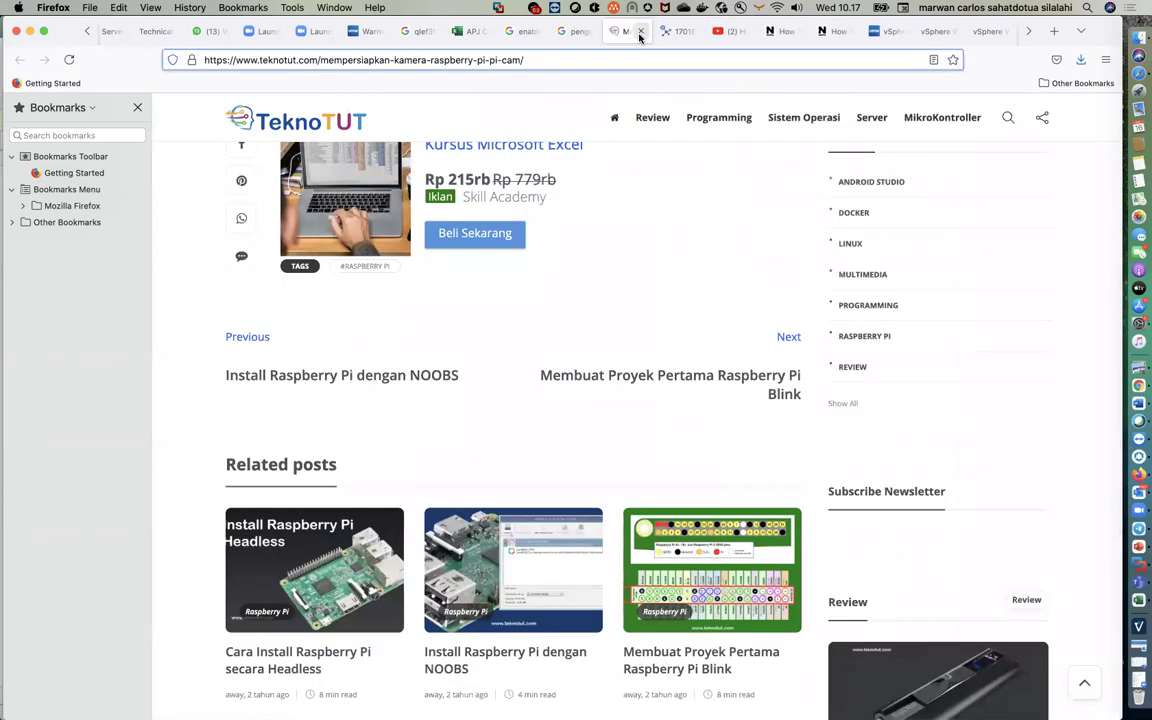
- Switch to the PowerPoint presentation "pertemuan ke 10" and copy the teknotut.com camera preparation link from slide 3
key(super+Tab)
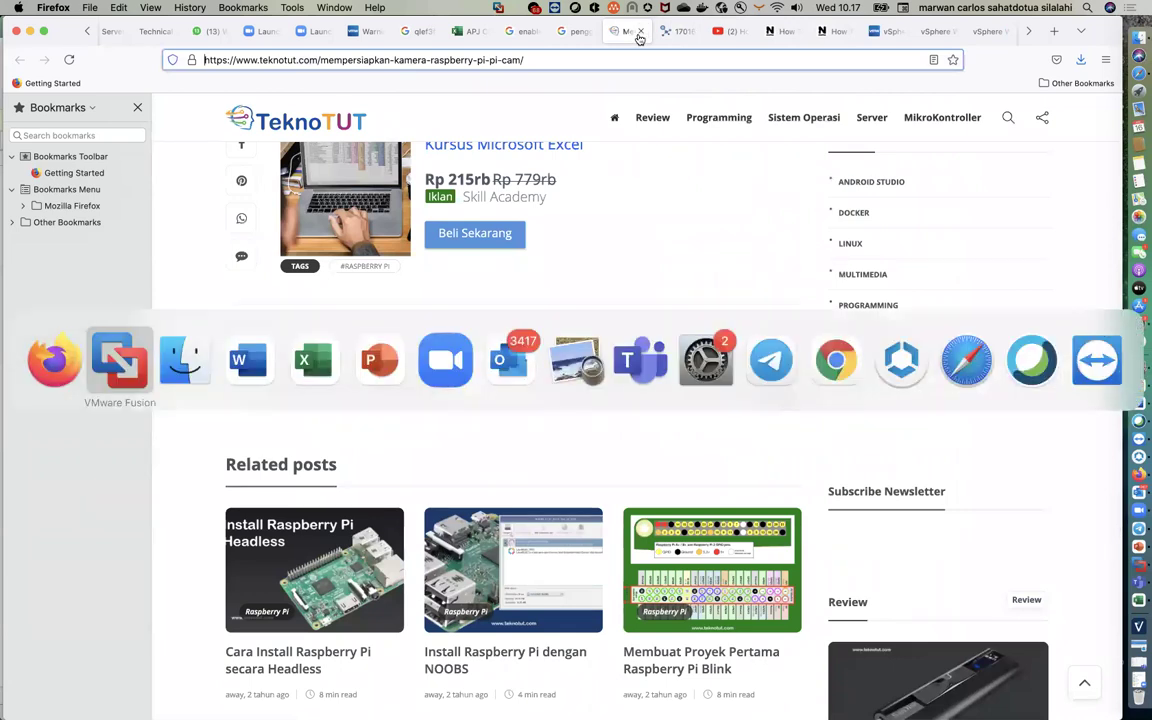
key(super+Tab)
key(super+Tab)
key(super+Tab)
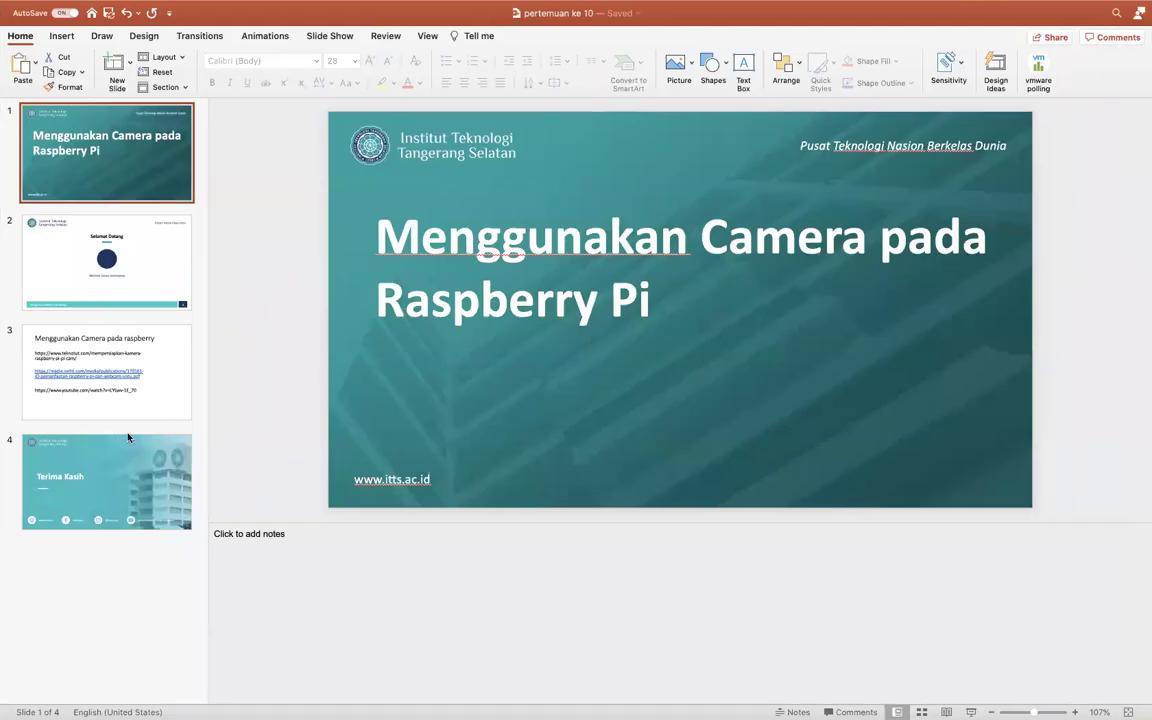
click(166, 390)
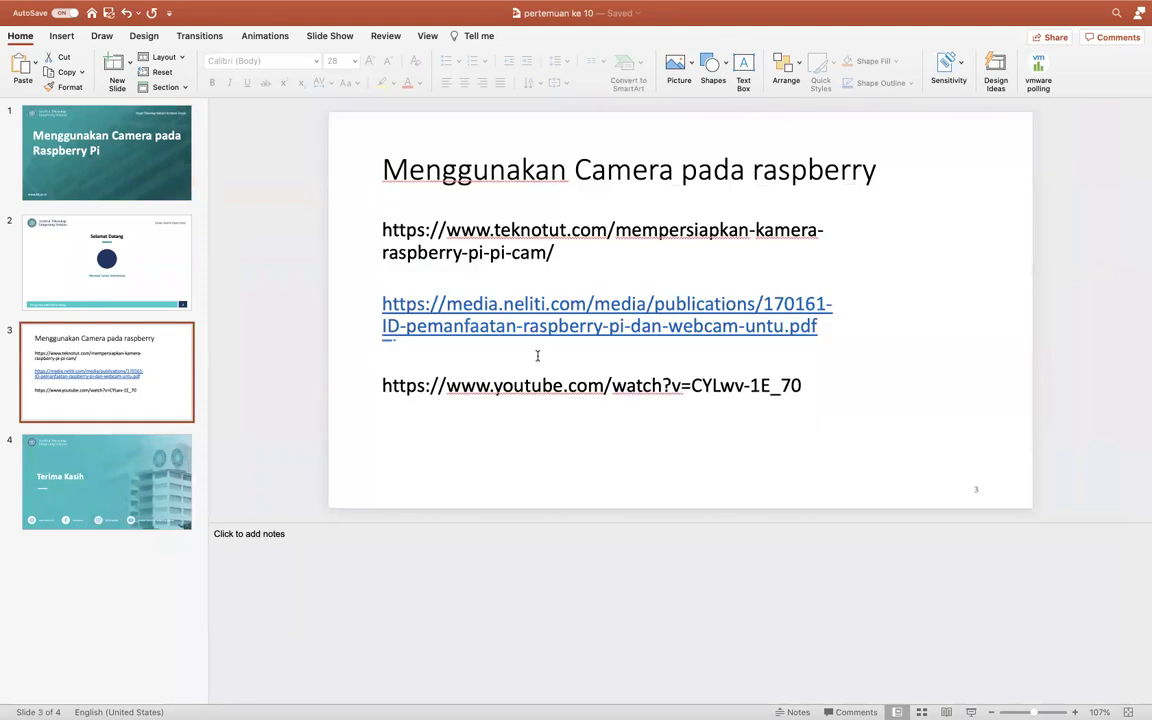
drag(553, 252, 383, 229)
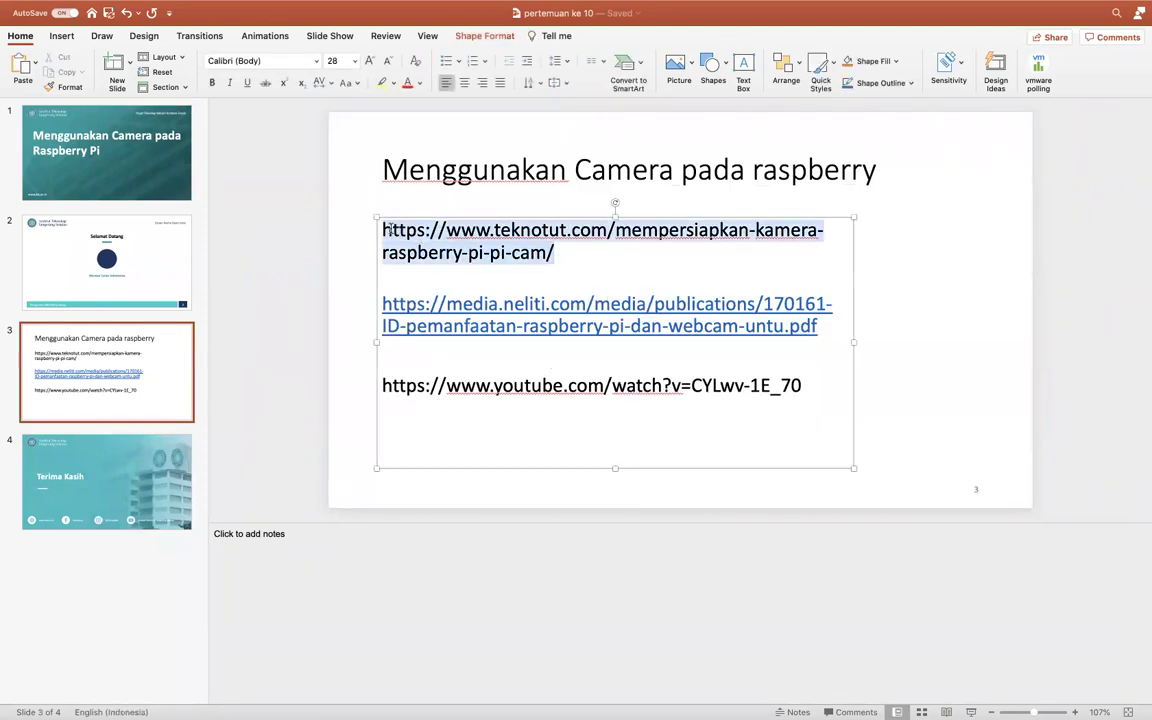
right_click(393, 232)
click(433, 252)
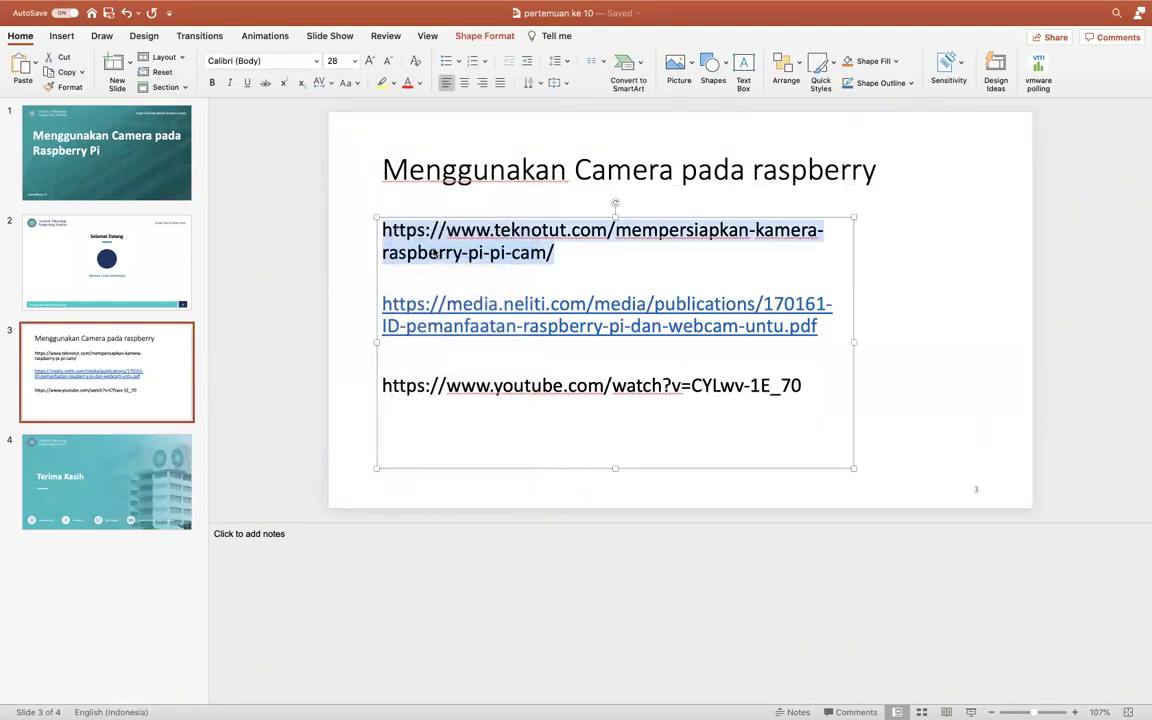
key(super+Tab)
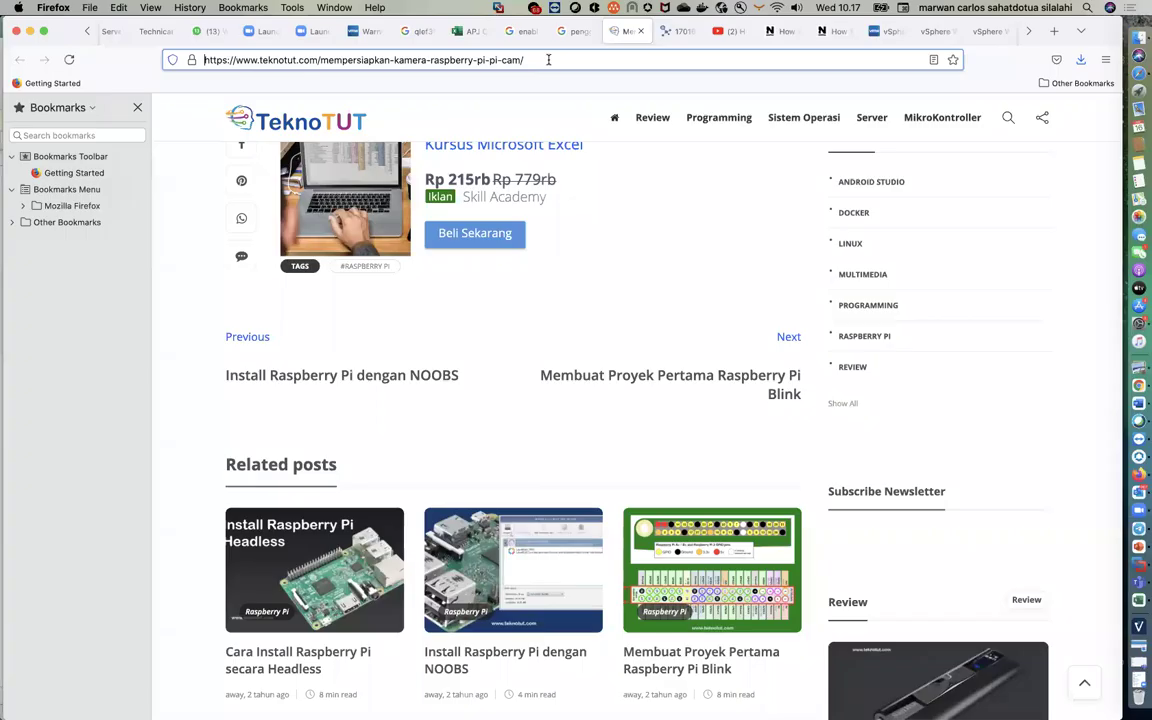
click(548, 59)
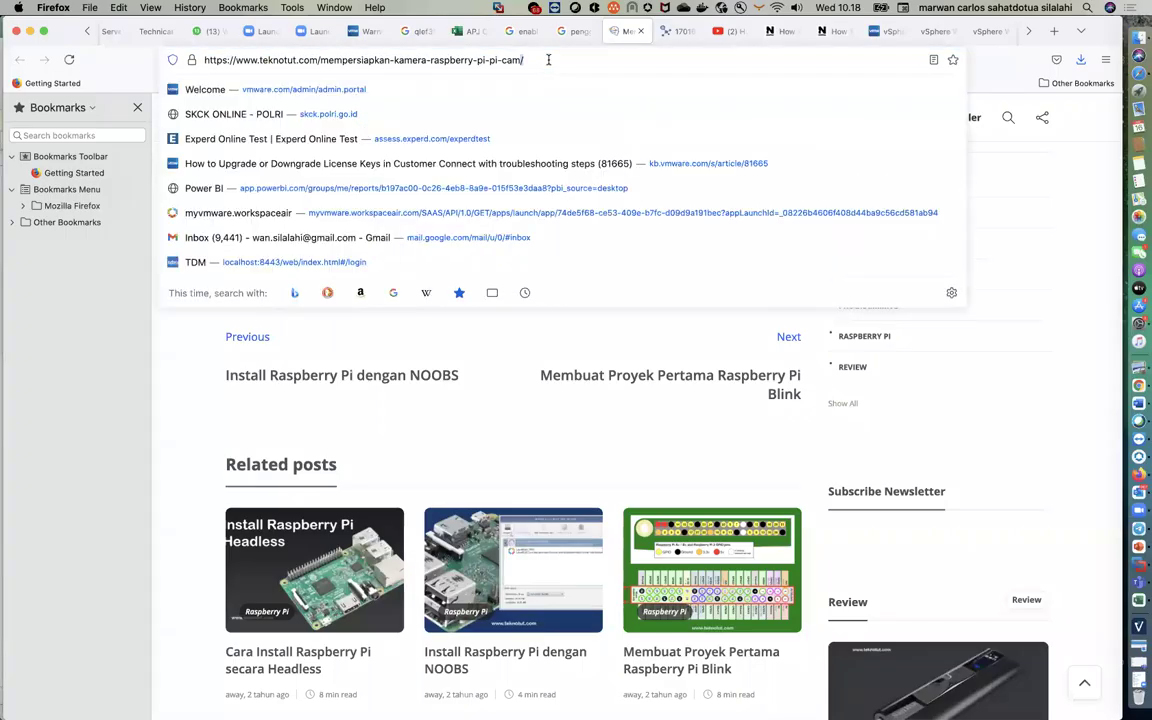
key(ctrl+v)
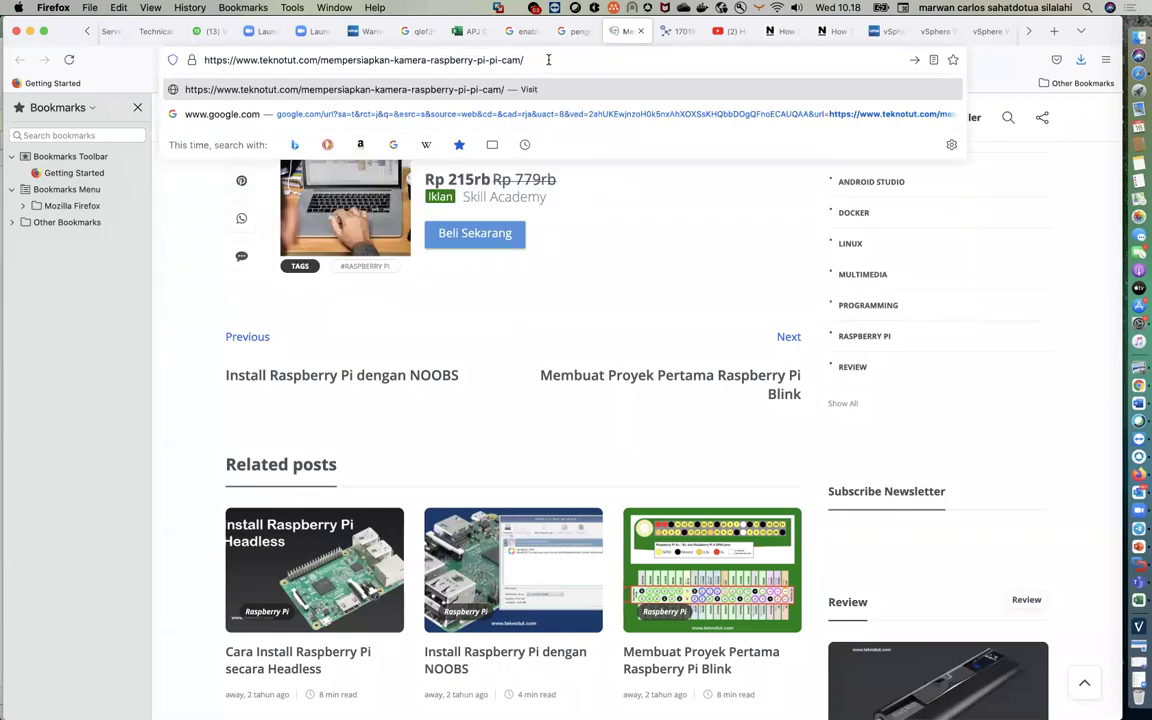
key(Return)
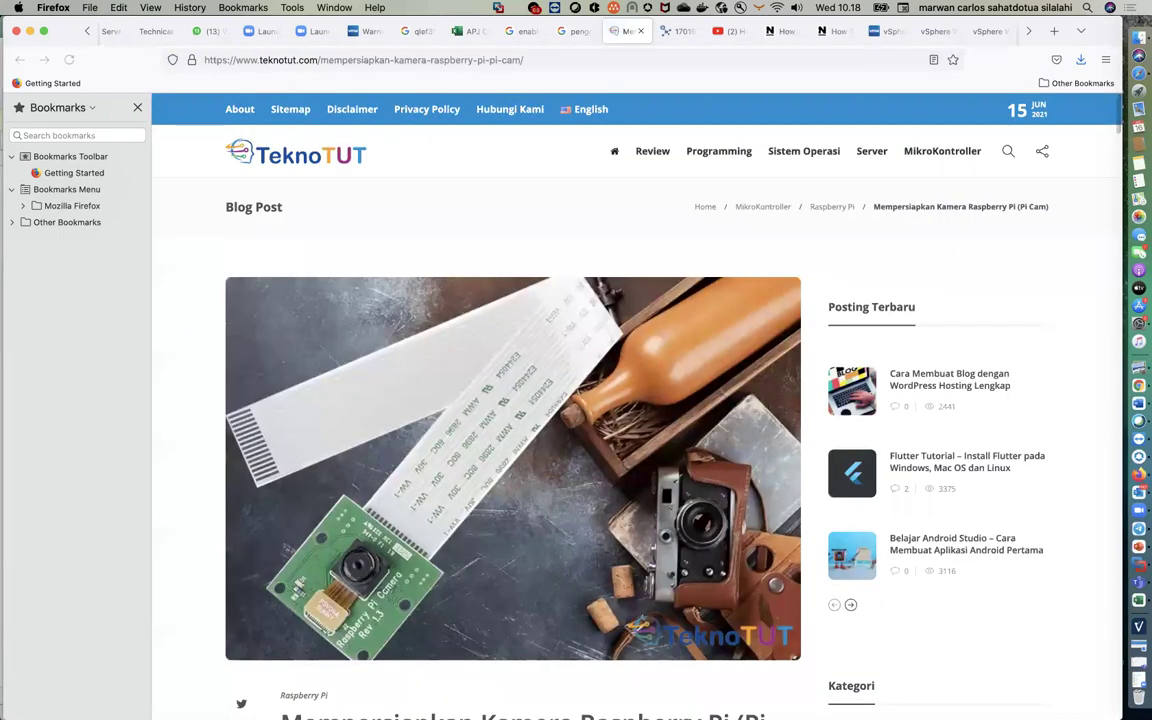
- Review the Pi Cam article's introduction and its photos of the original 5MP camera and the high-FL IR camera
scroll(432, 398, down, 4)
scroll(435, 399, down, 5)
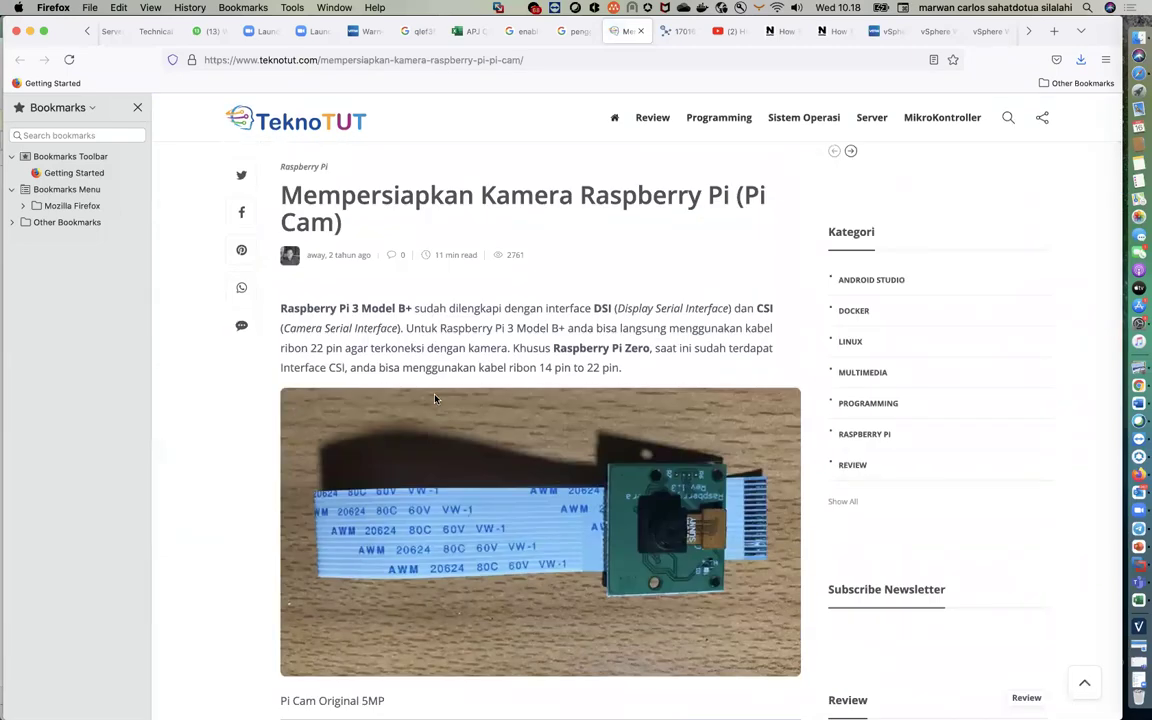
scroll(435, 399, down, 3)
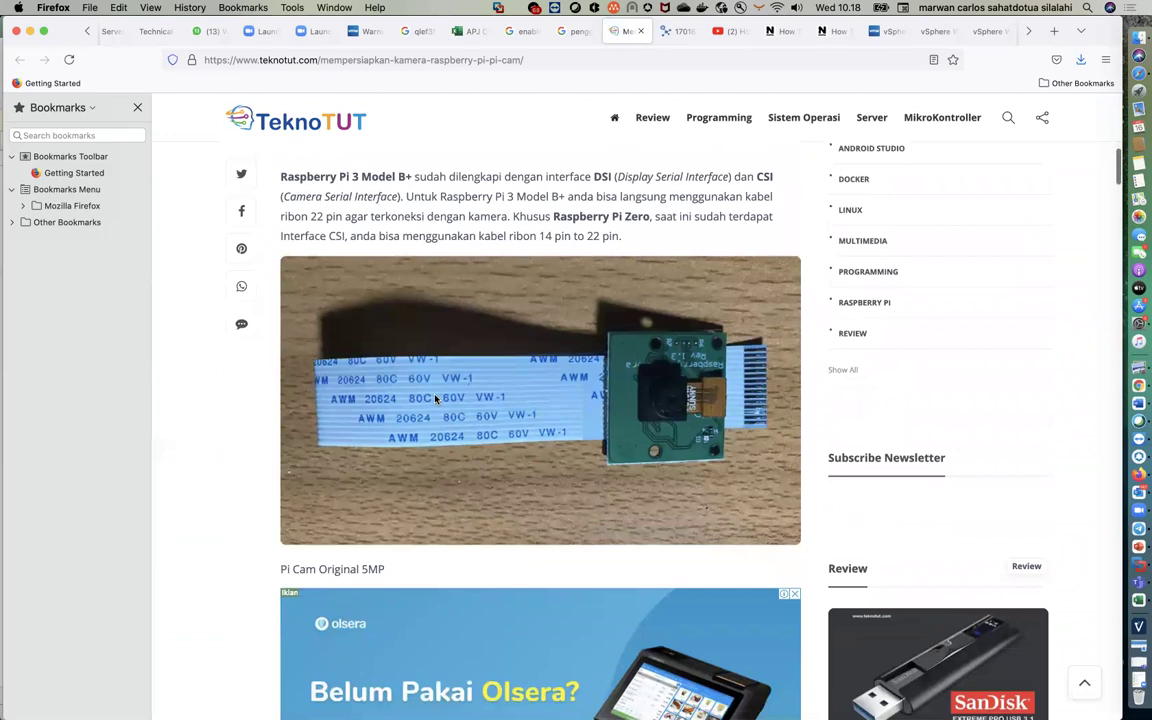
scroll(435, 399, up, 1)
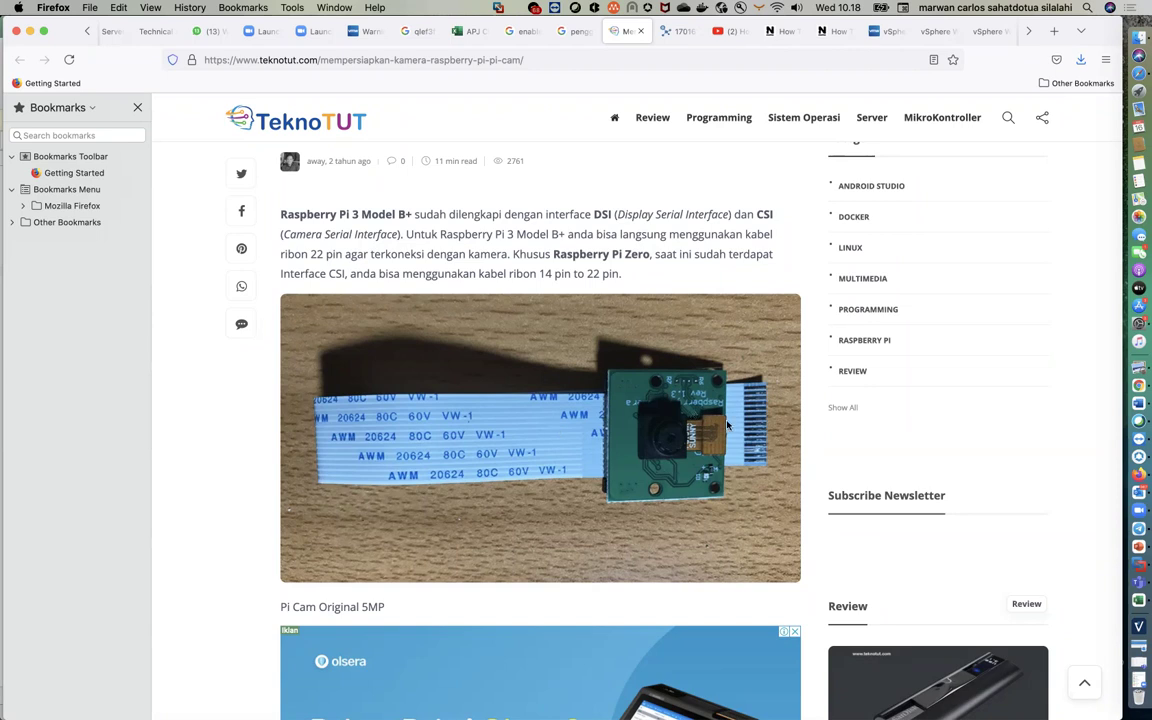
scroll(509, 420, down, 2)
scroll(509, 420, down, 8)
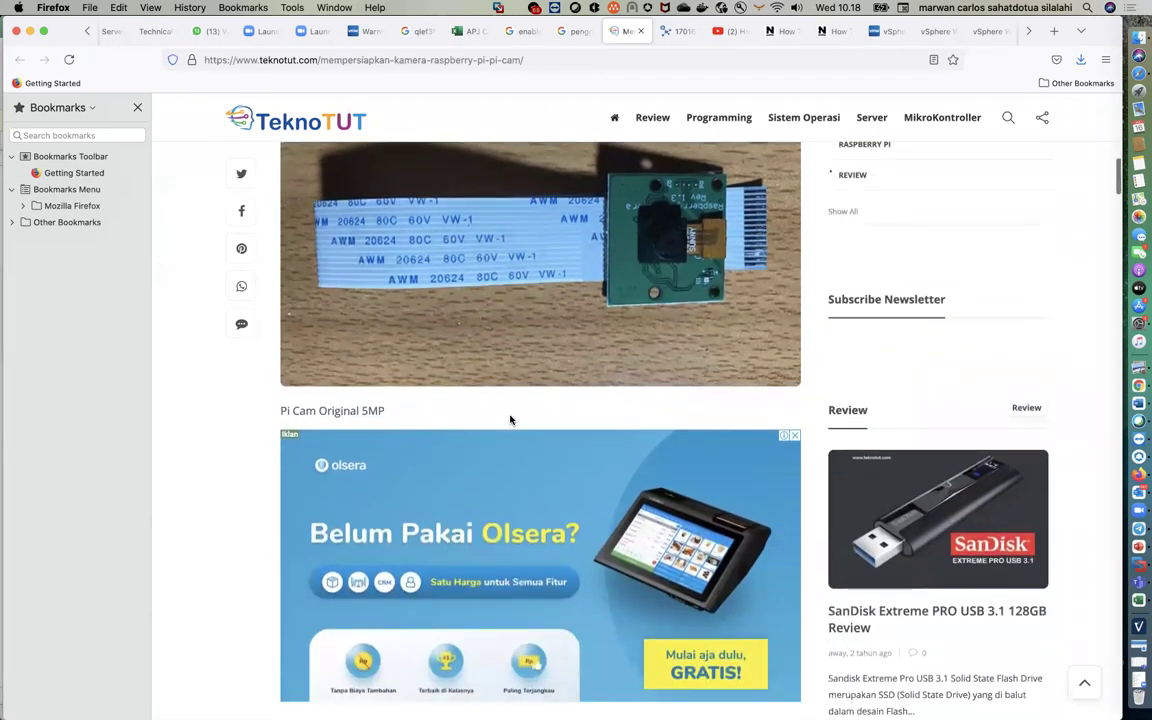
scroll(509, 420, down, 4)
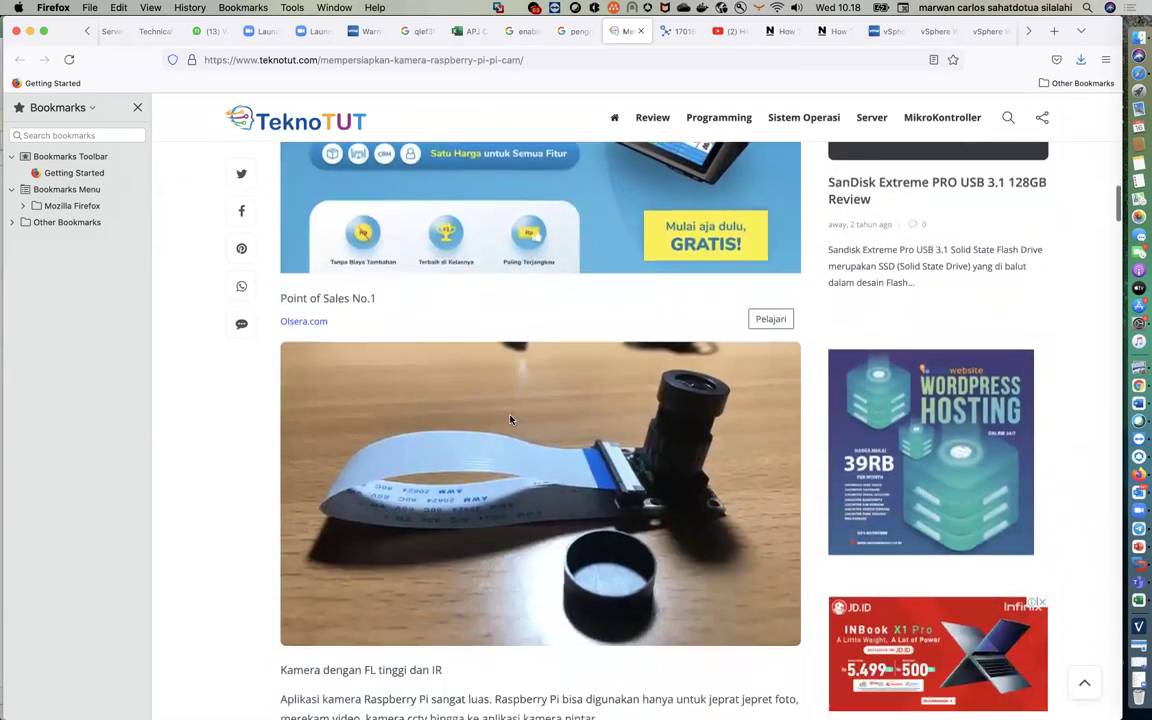
scroll(500, 400, up, 1)
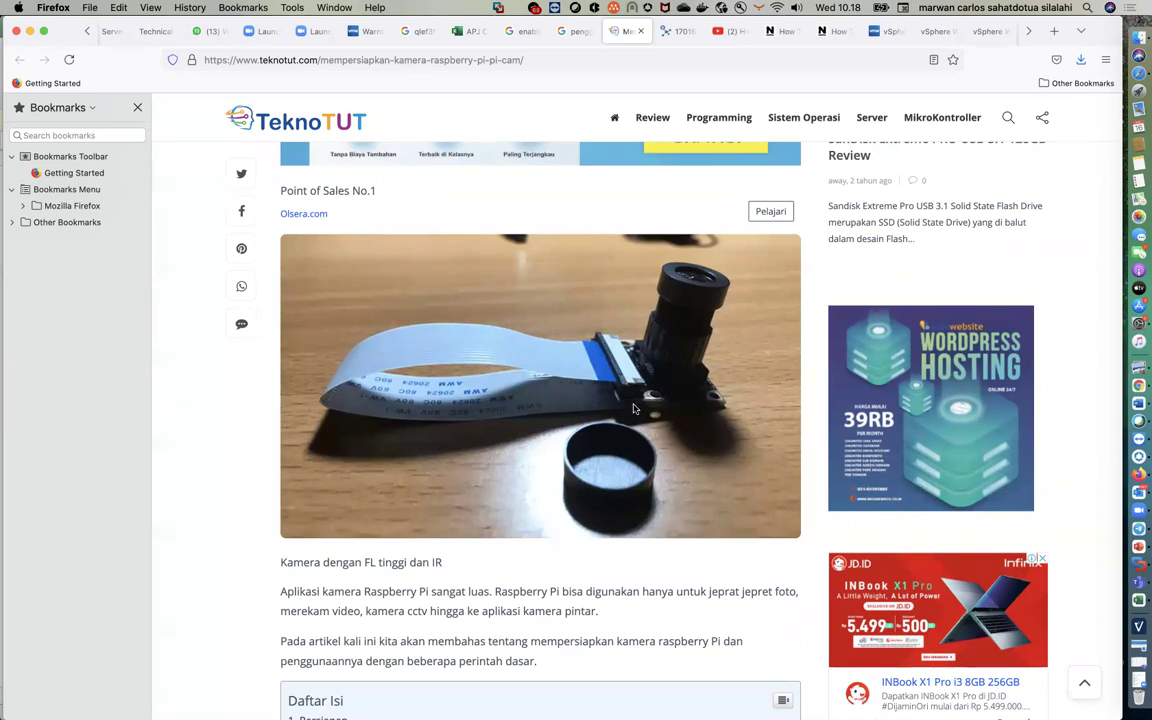
- Examine the article's preparation list, ribbon cable and CSI port installation sections, and return to the IR camera photo
scroll(630, 399, down, 10)
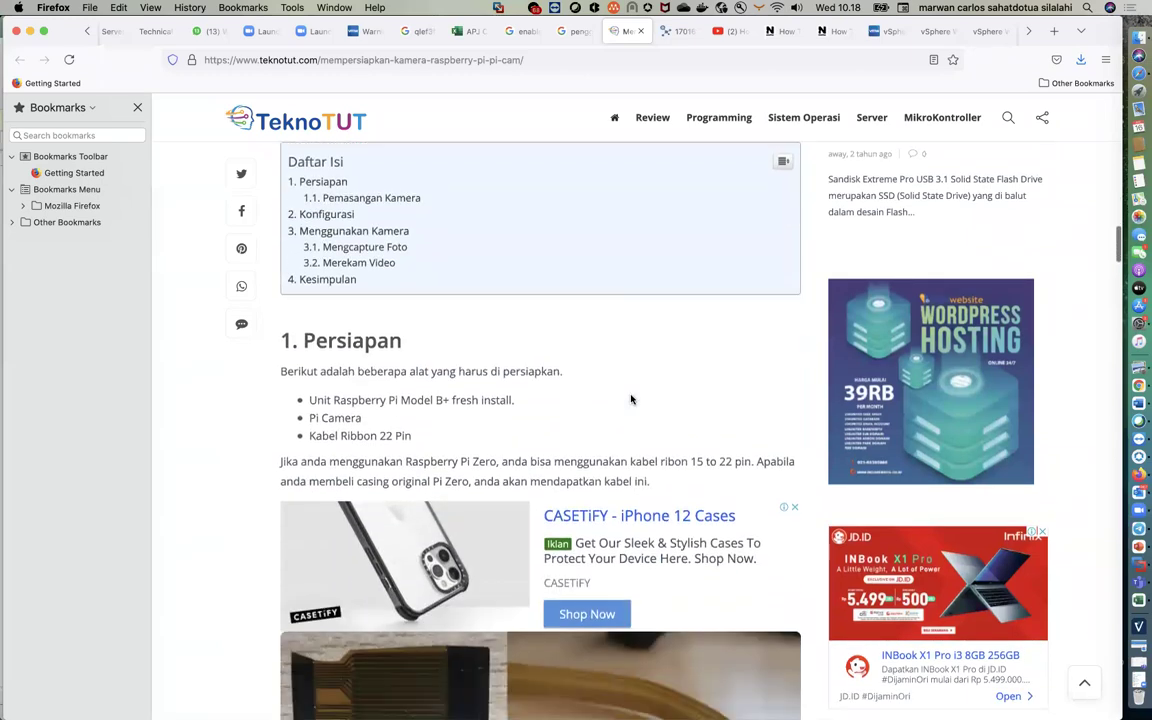
scroll(630, 399, down, 10)
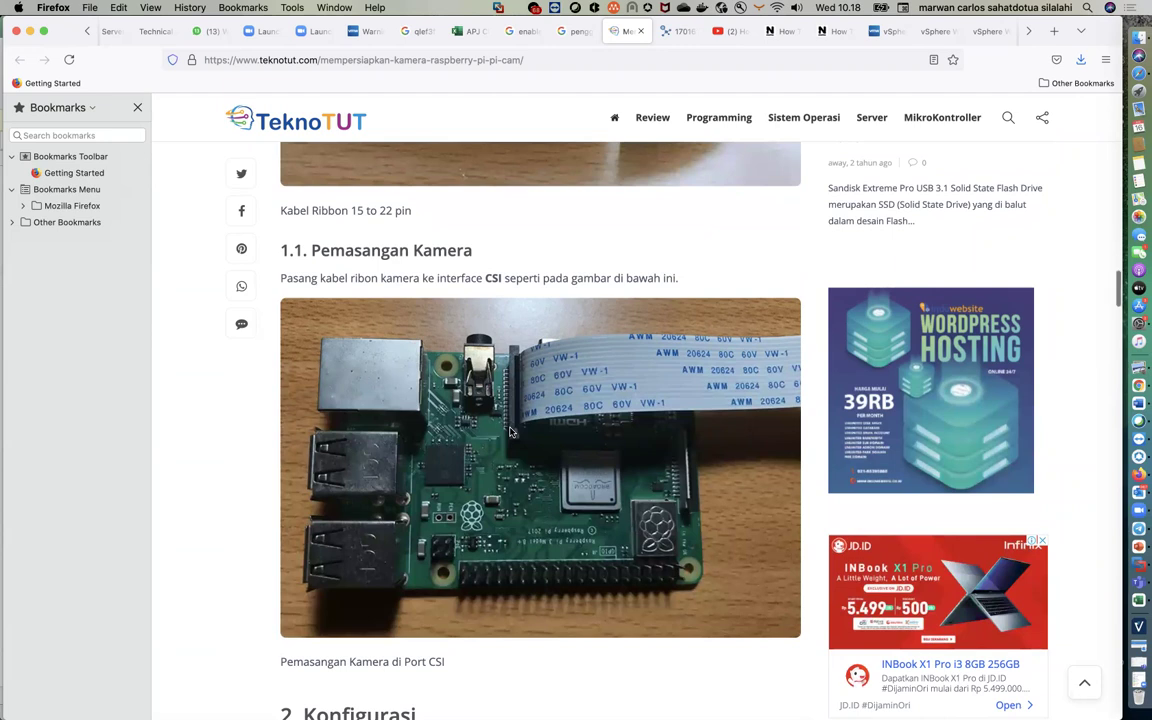
scroll(510, 432, down, 1)
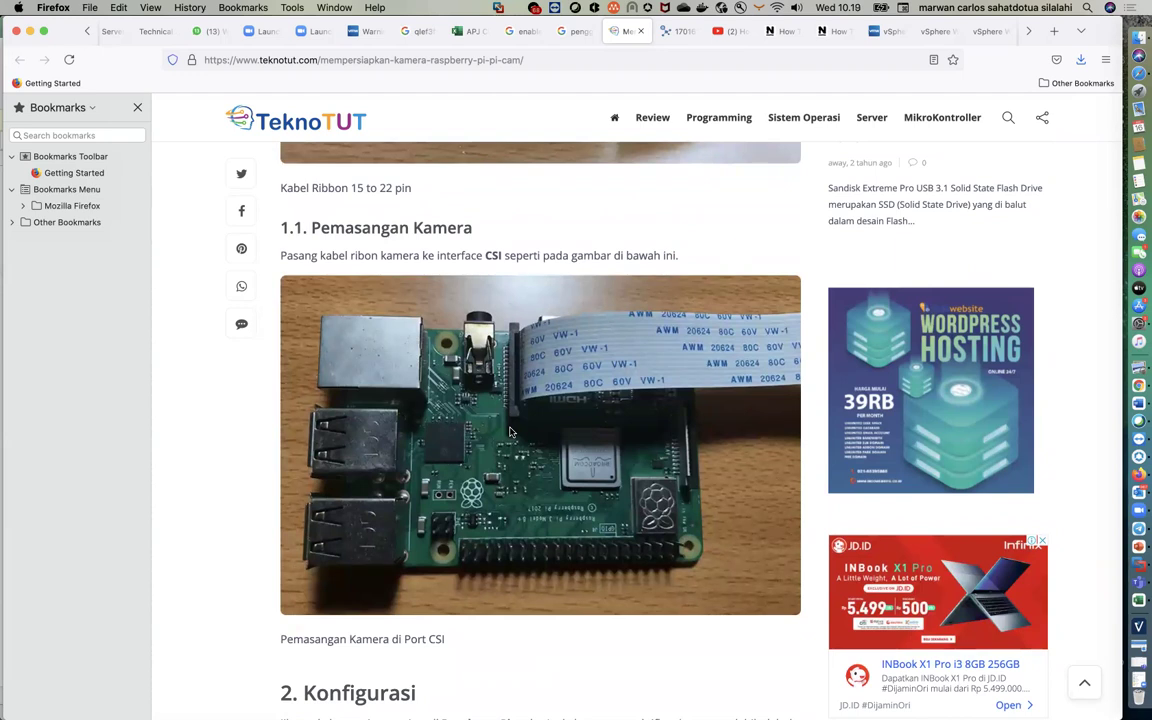
scroll(510, 432, up, 10)
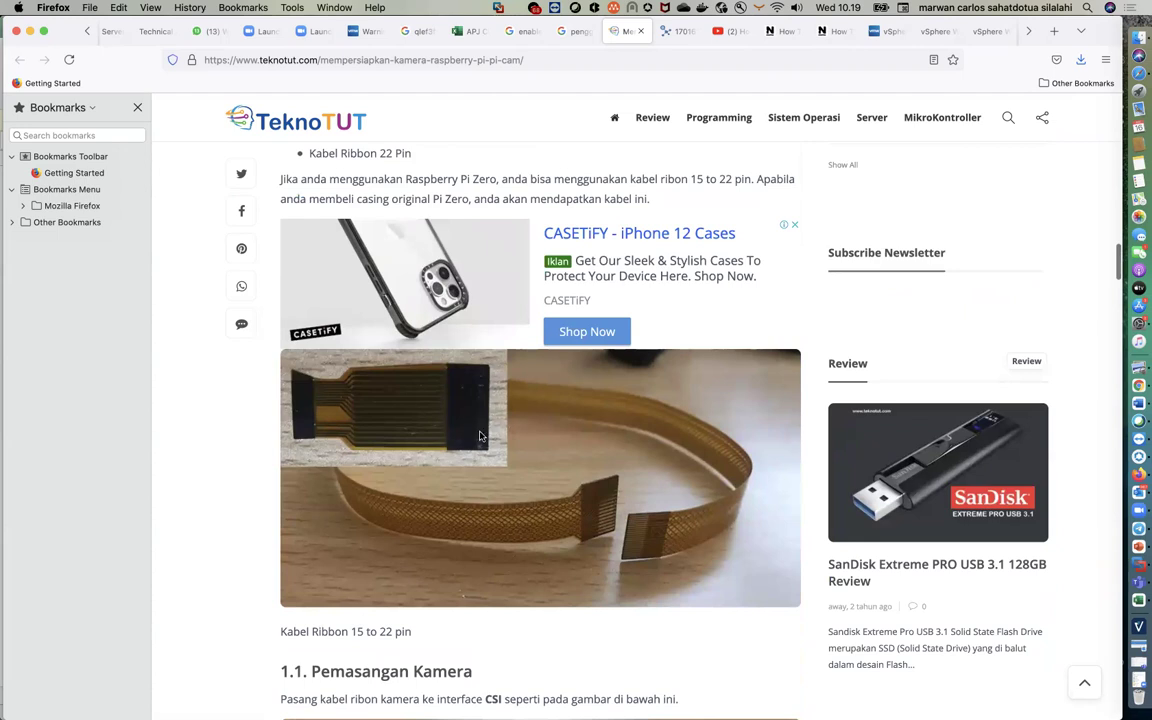
scroll(479, 436, up, 15)
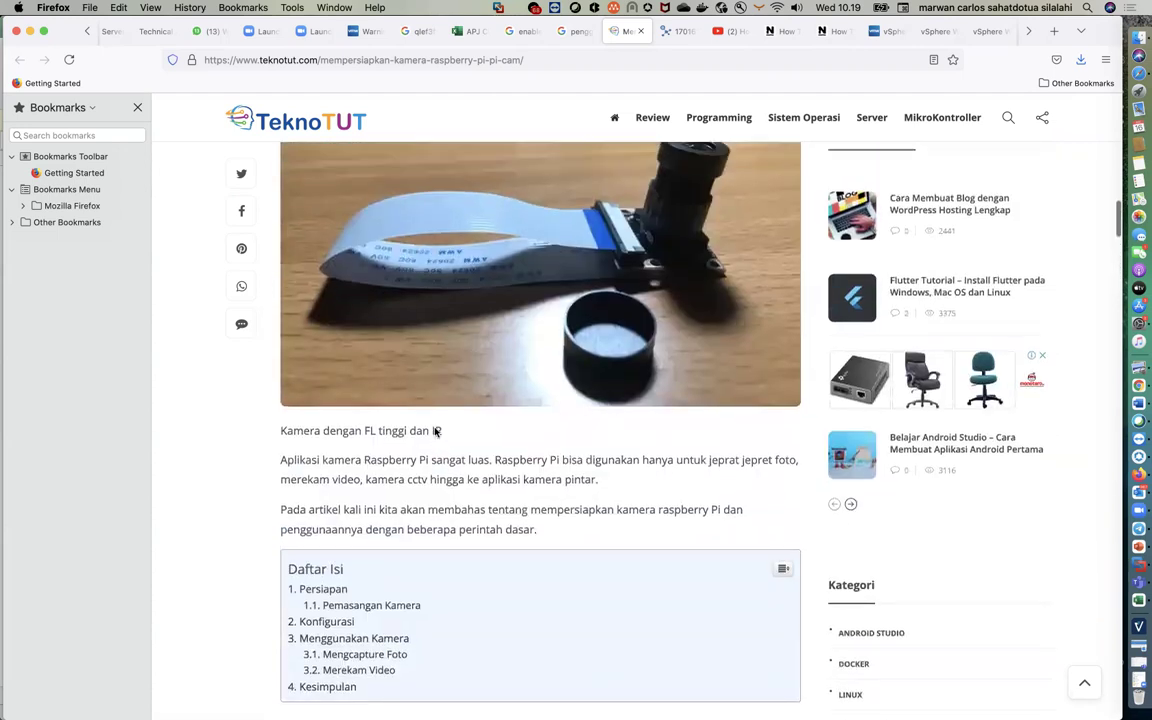
scroll(436, 431, up, 2)
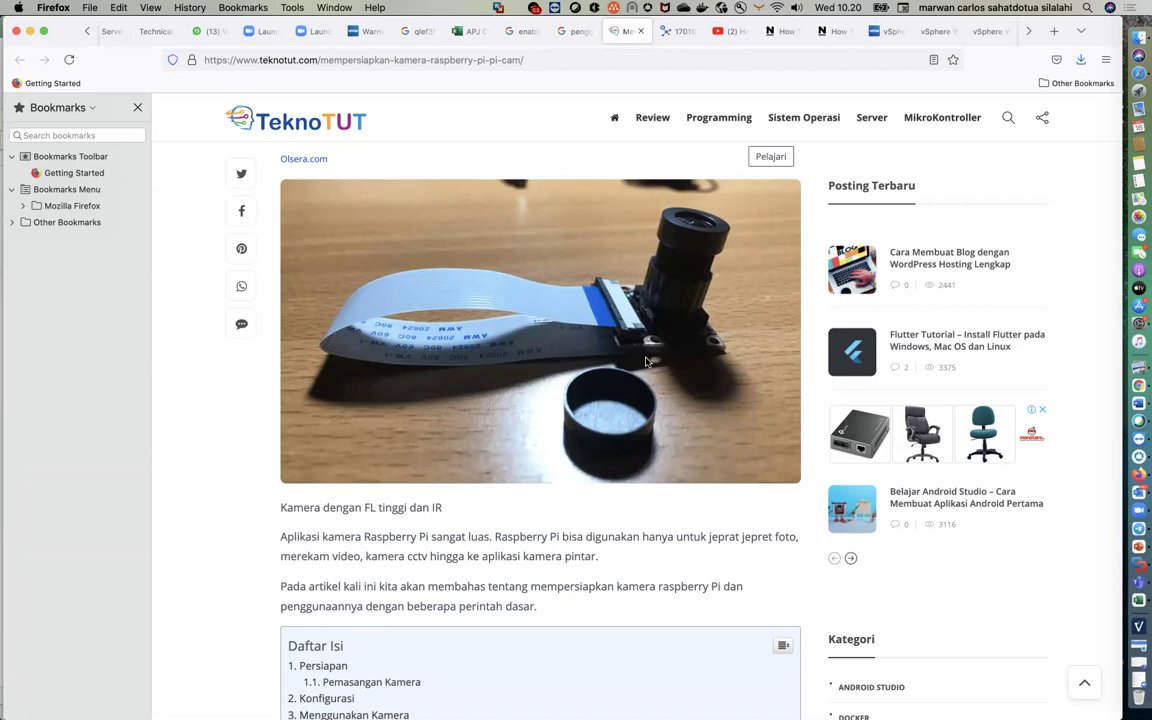
- Switch to the Word course plan and review the topics for weeks 10 to 14, highlighting the week 12 learning outcome
key(super+Tab)
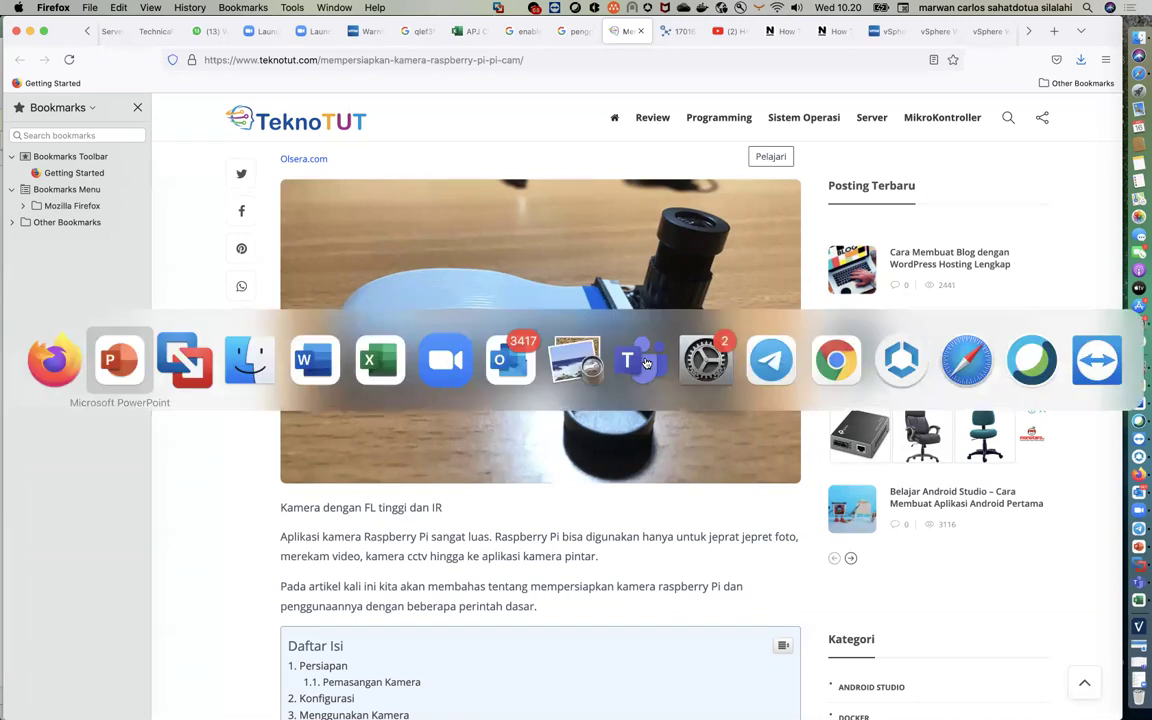
key(super+Tab)
key(super+Tab)
key(super+Tab)
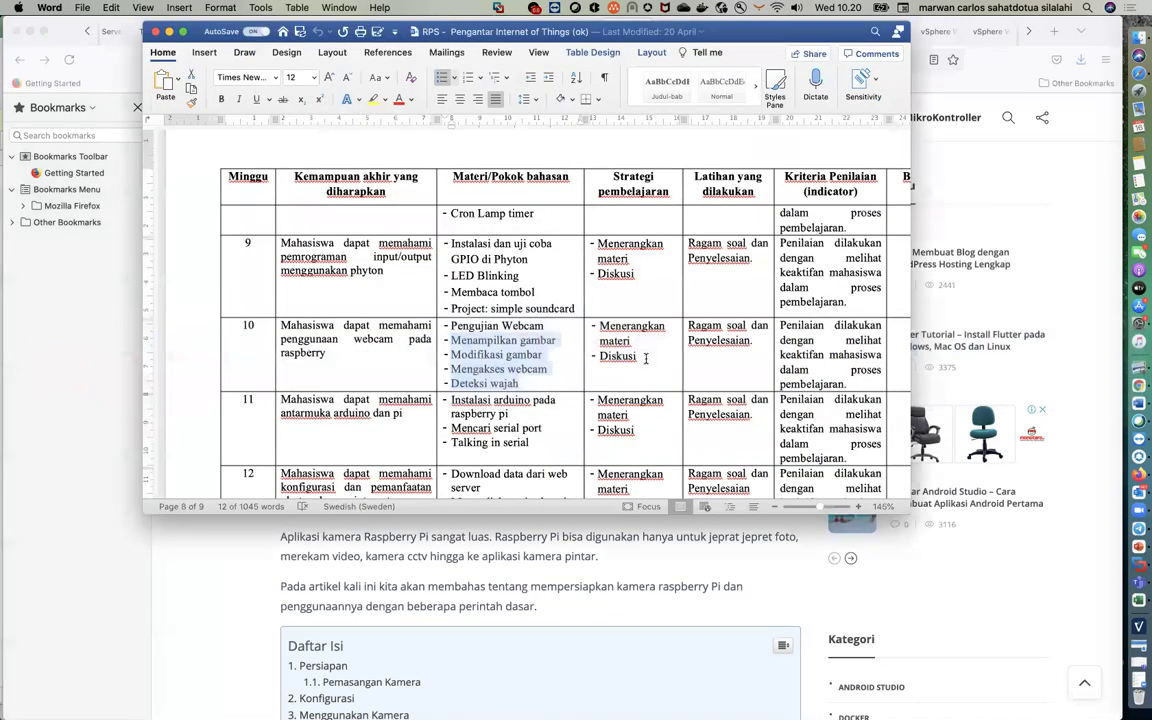
scroll(646, 358, down, 5)
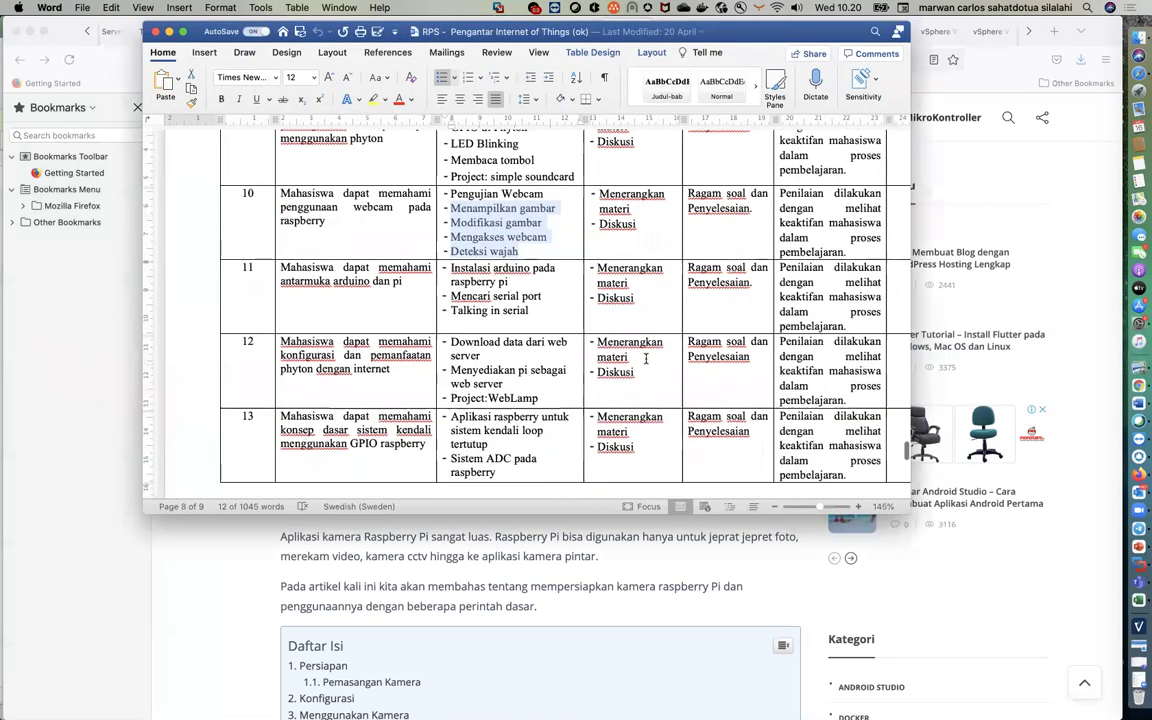
scroll(646, 363, down, 5)
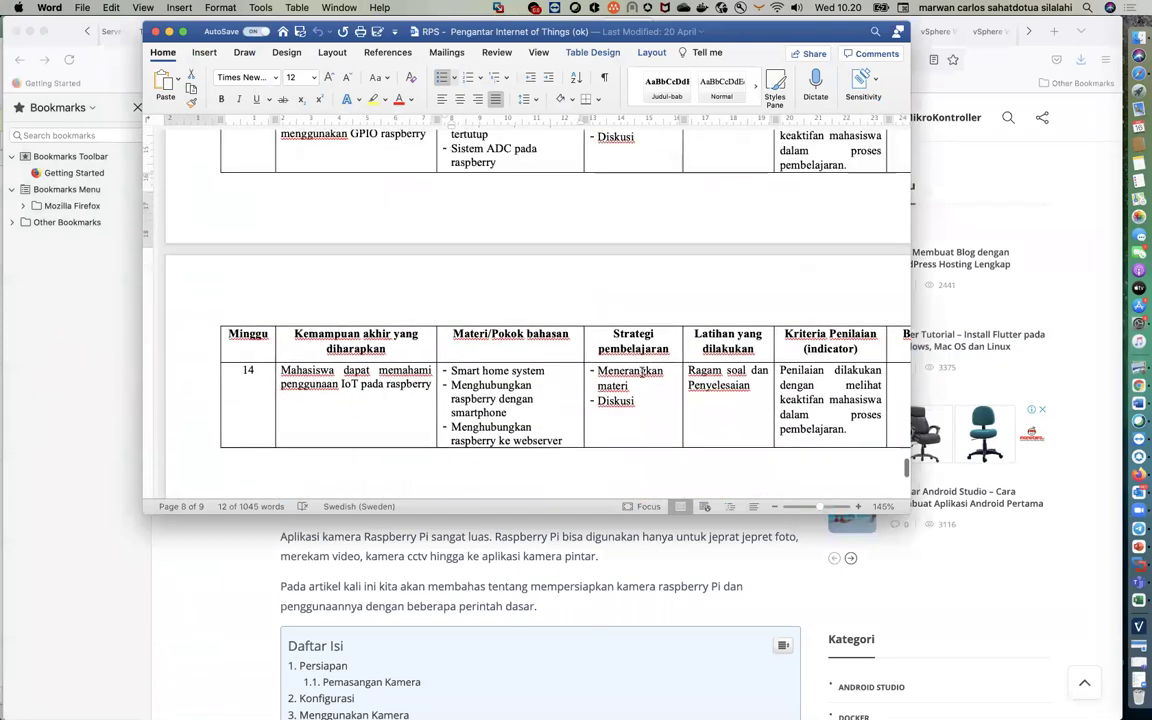
scroll(642, 372, up, 7)
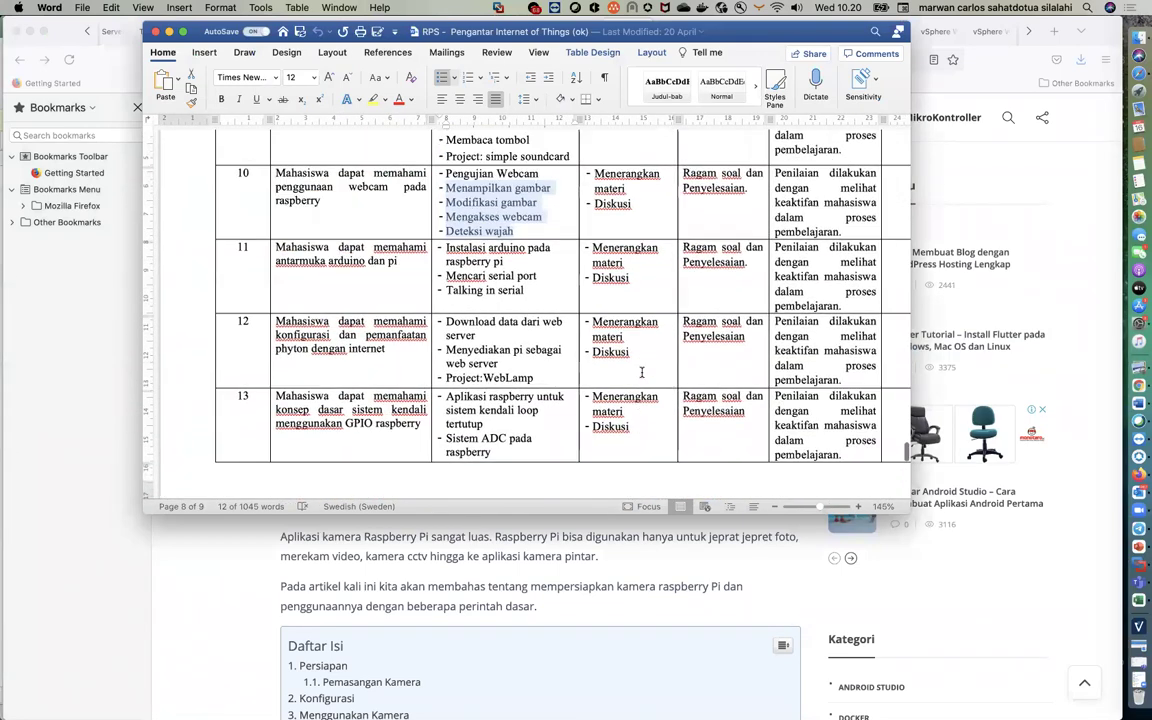
drag(272, 317, 288, 407)
scroll(288, 407, down, 8)
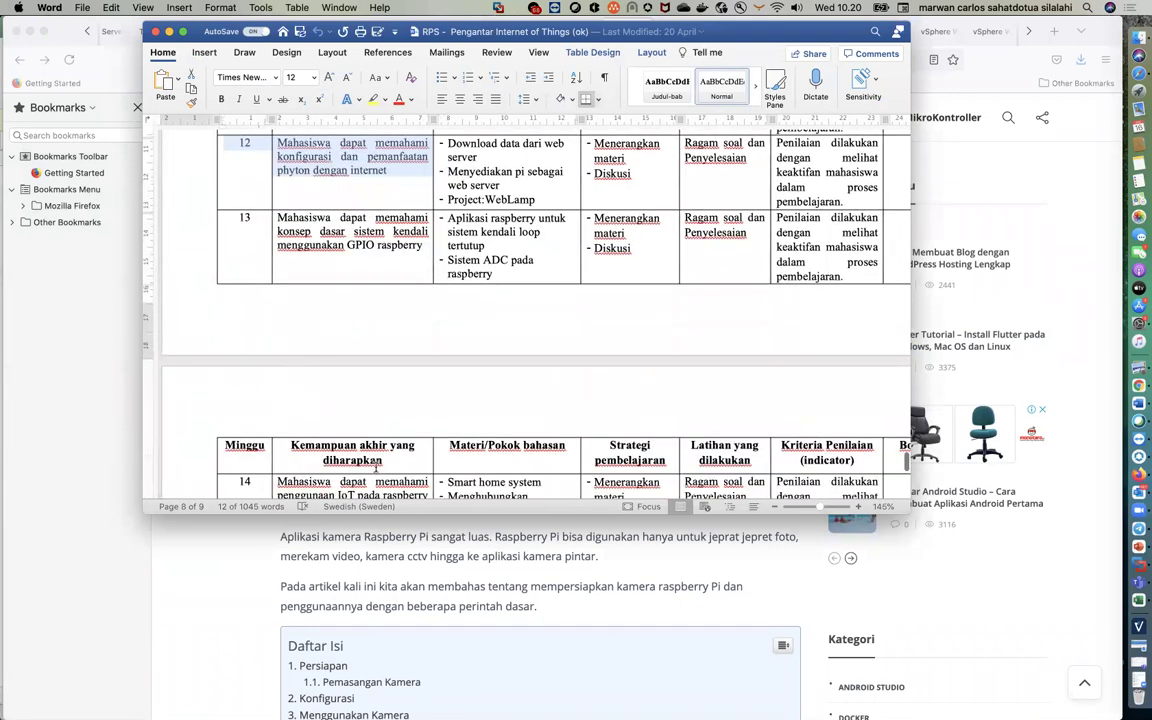
- Highlight the week 13 learning outcome in the course plan and compare the topics planned for weeks 8 to 14
triple_click(351, 211)
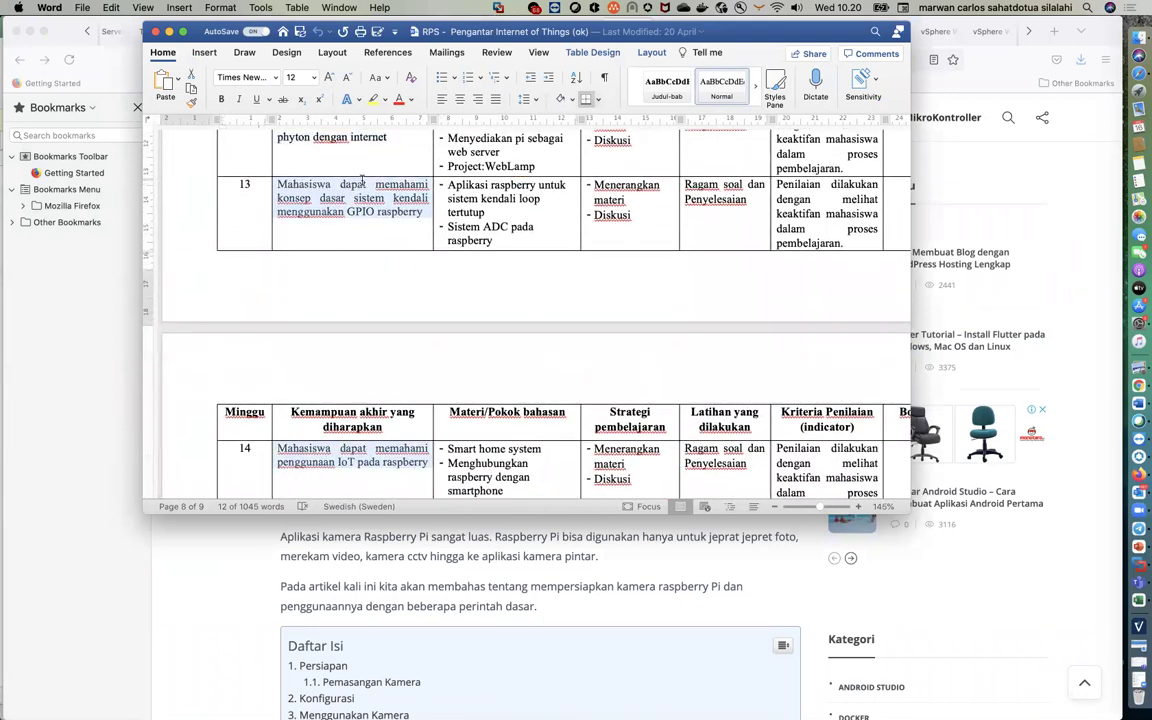
scroll(351, 285, up, 2)
scroll(351, 285, up, 4)
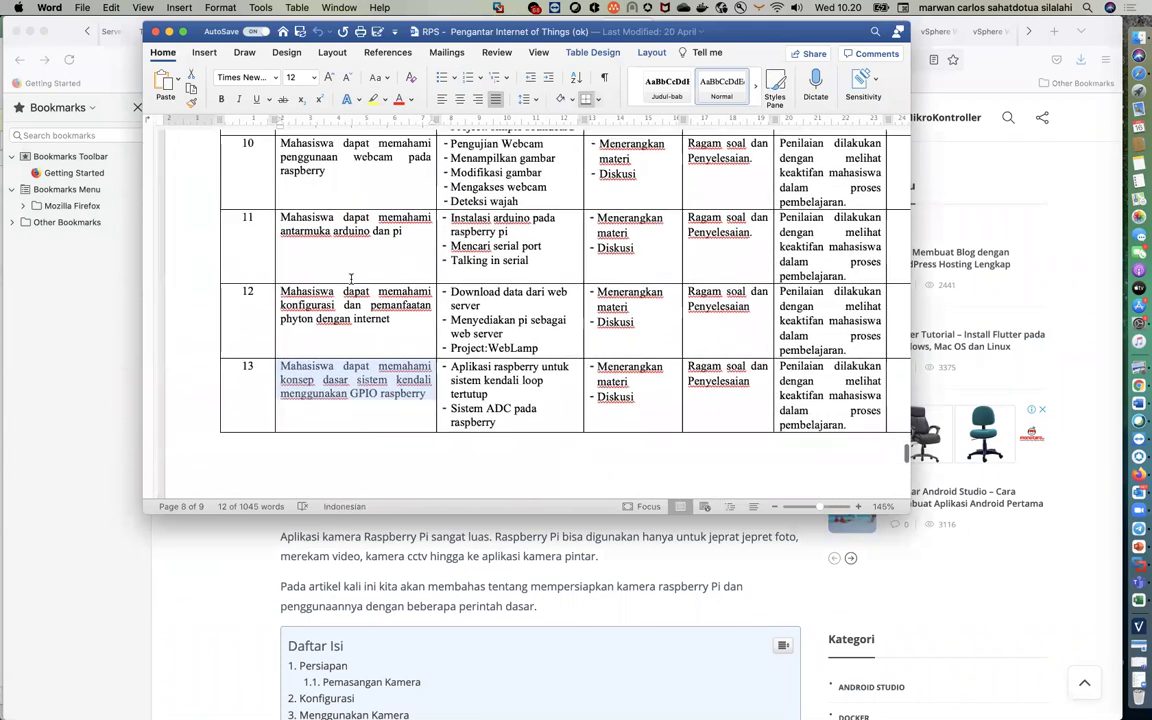
scroll(410, 286, up, 1)
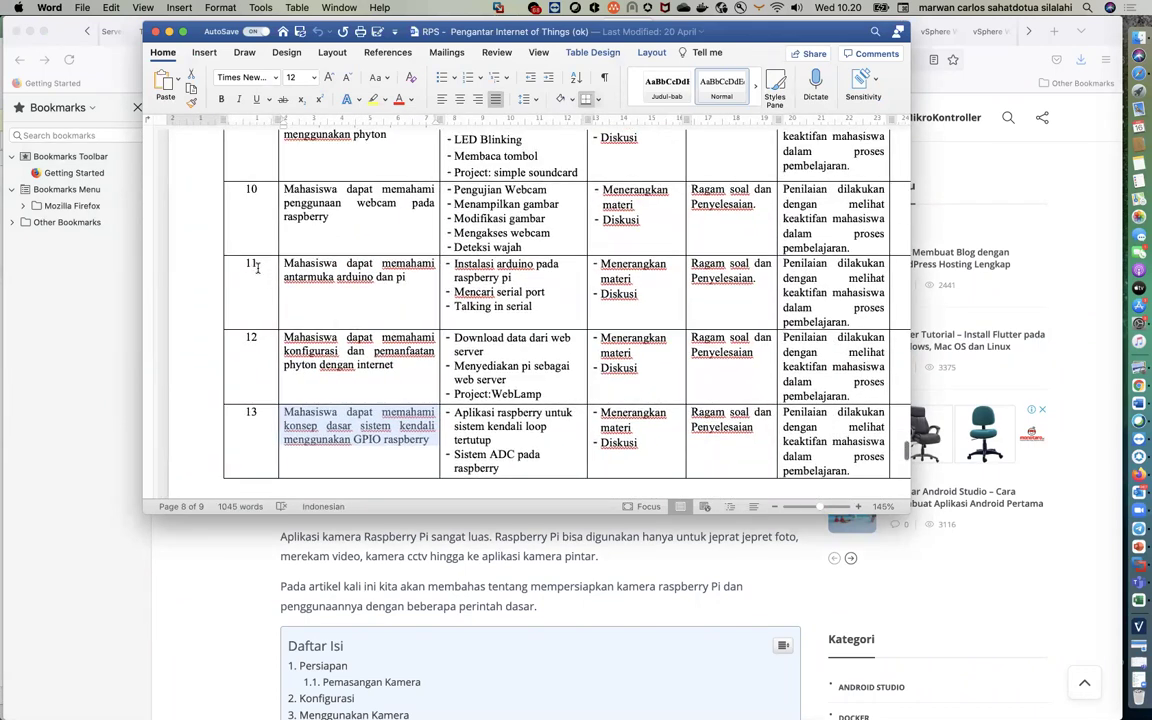
scroll(257, 266, up, 12)
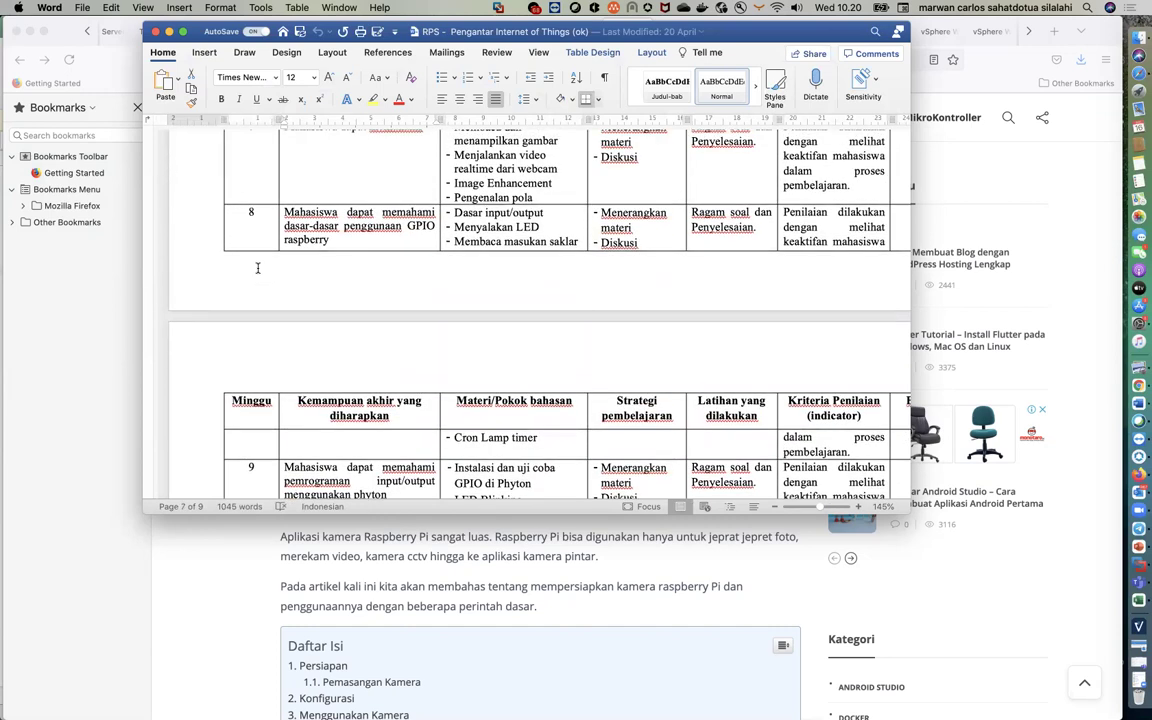
scroll(257, 268, down, 14)
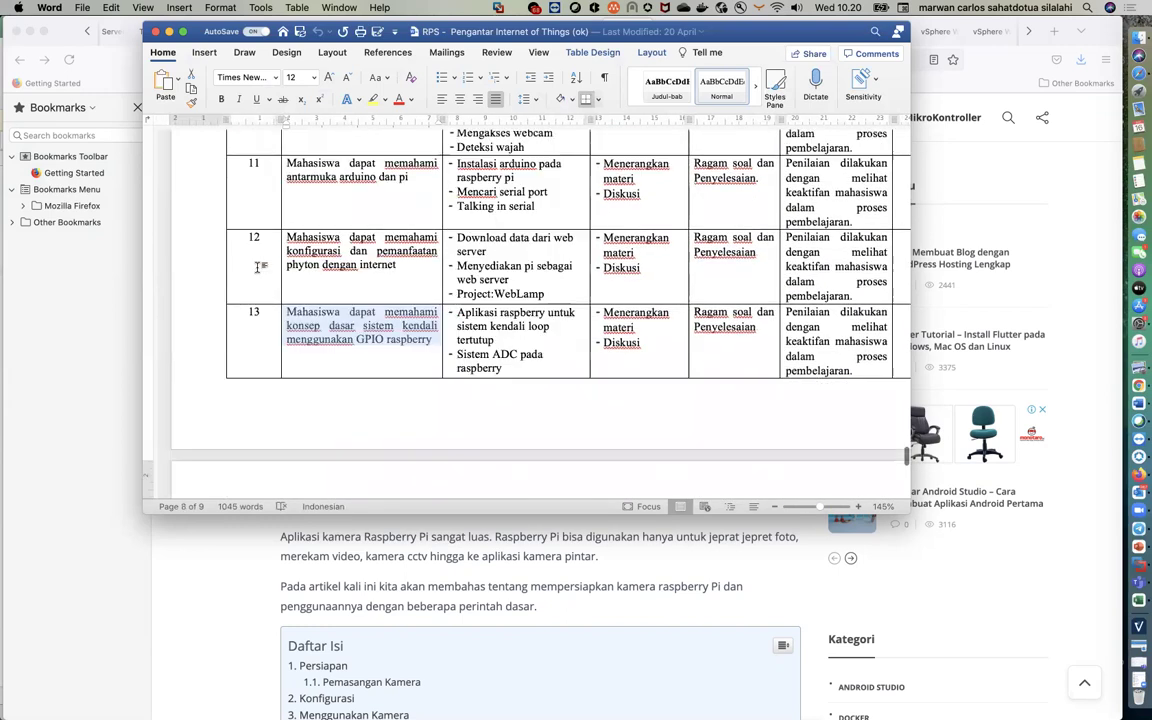
scroll(257, 267, down, 5)
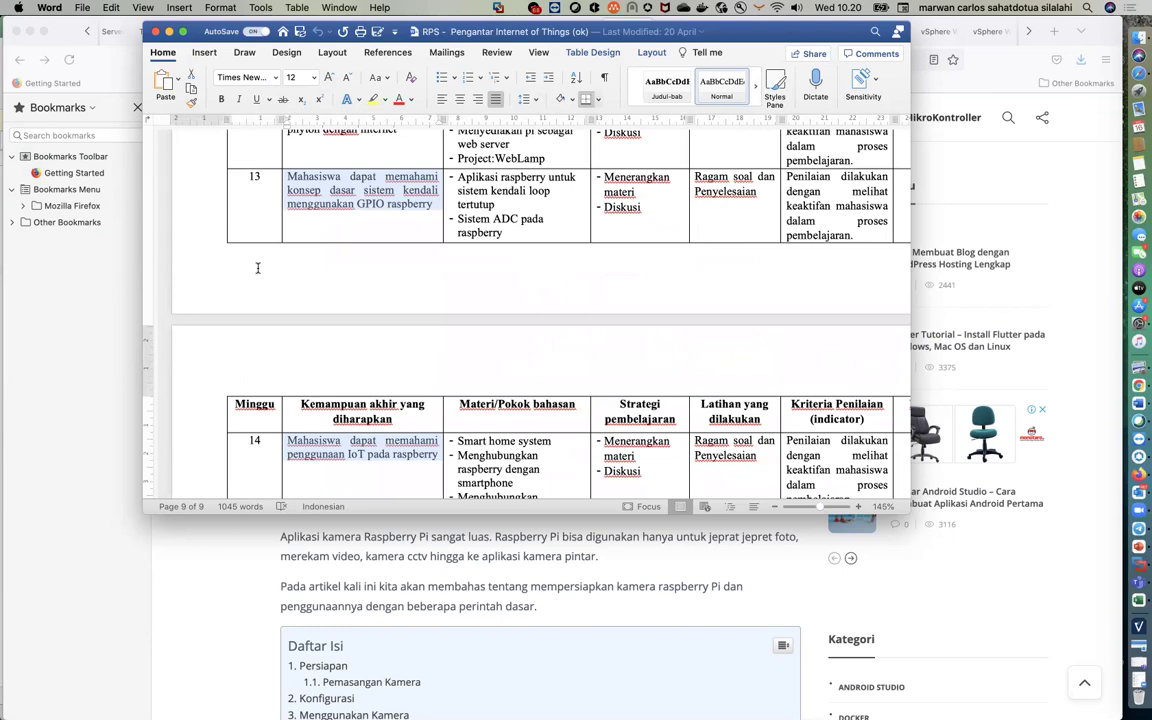
scroll(257, 268, up, 7)
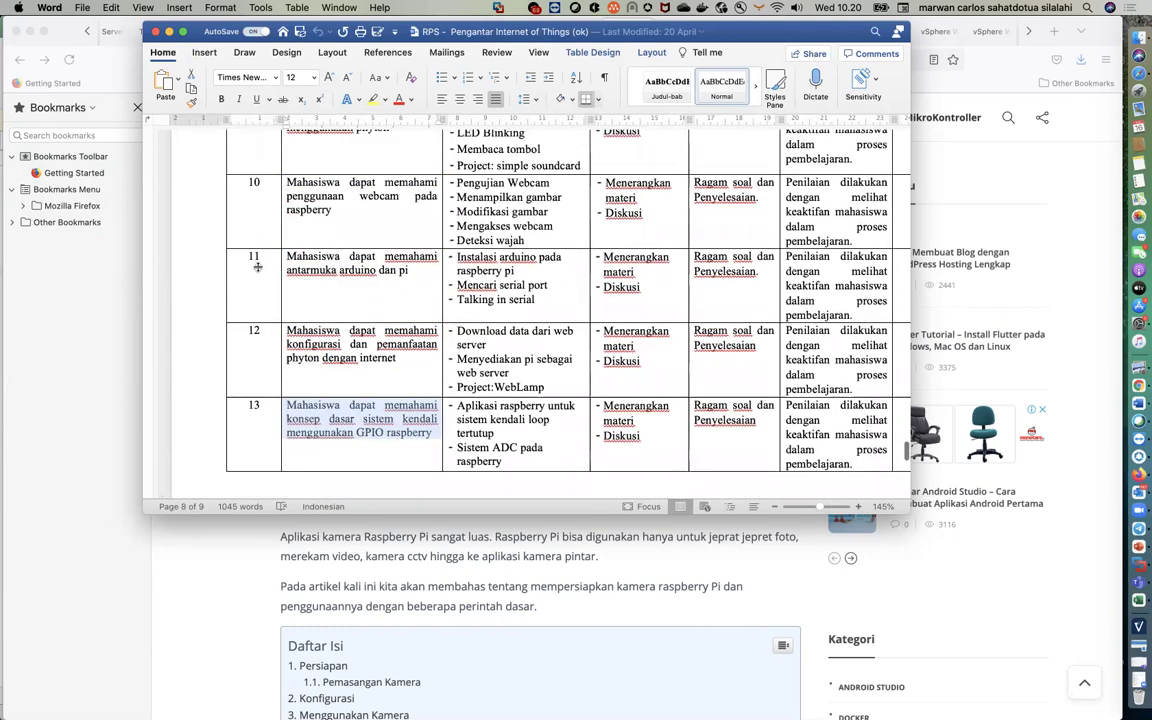
scroll(257, 267, down, 10)
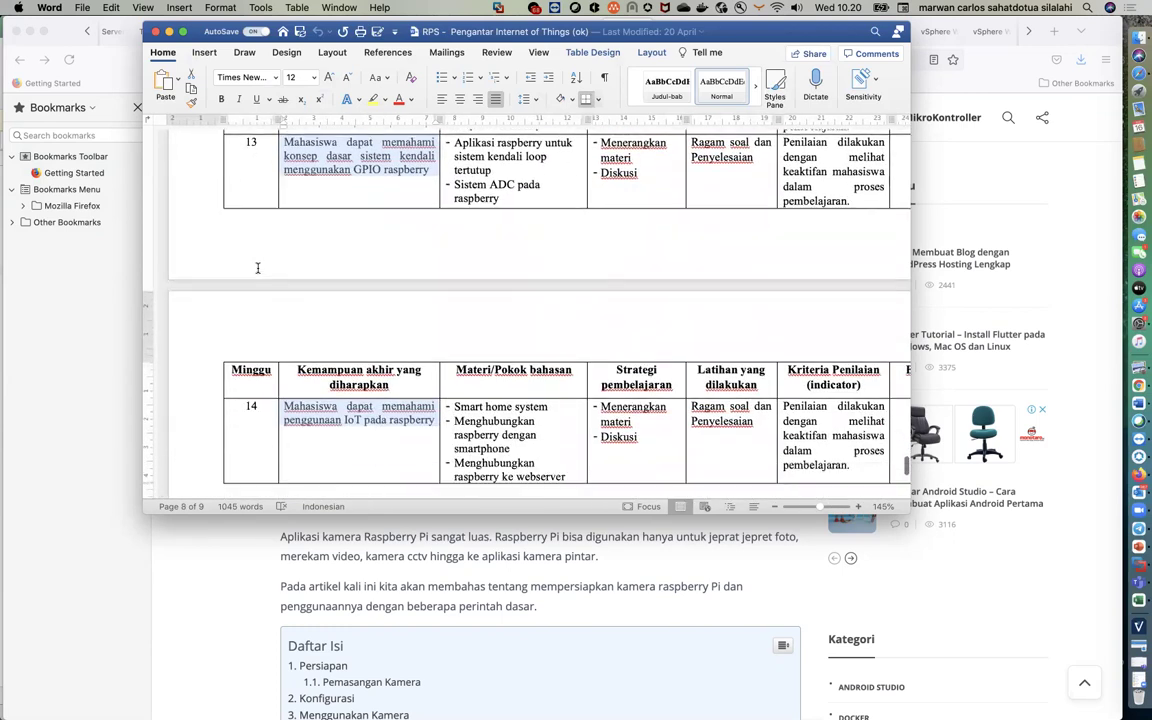
scroll(257, 268, up, 8)
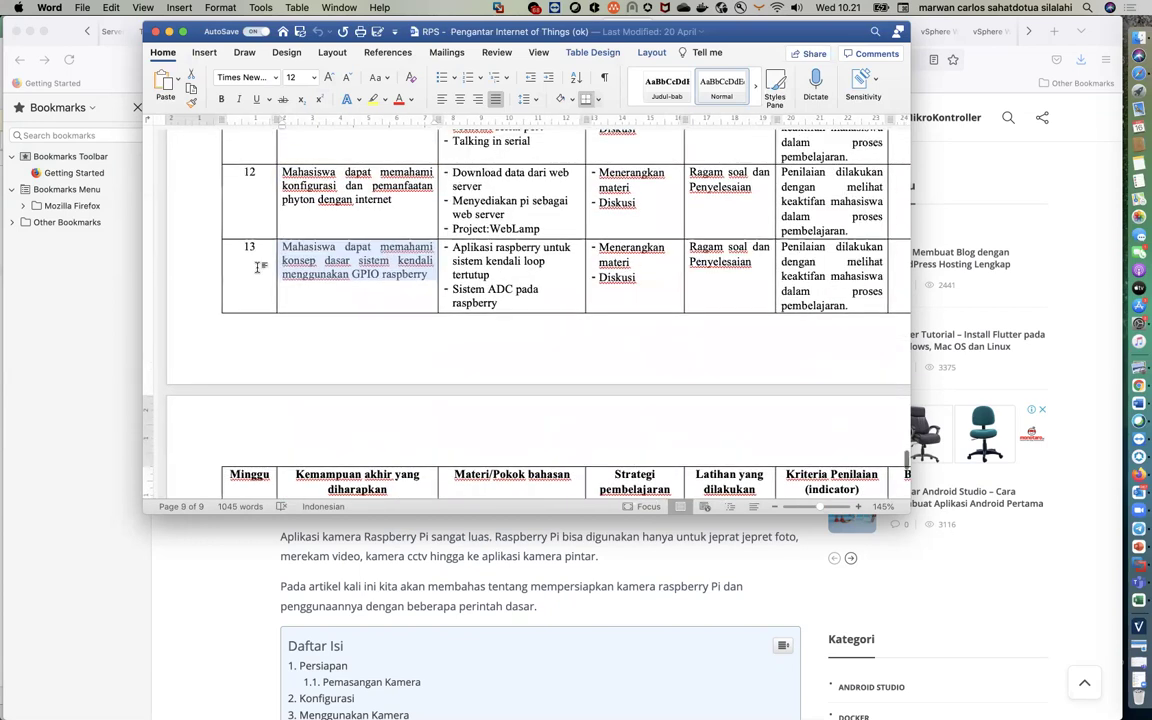
- Review the course plan rows from week 13 back to week 9, including the week 10 webcam topics
scroll(257, 268, up, 3)
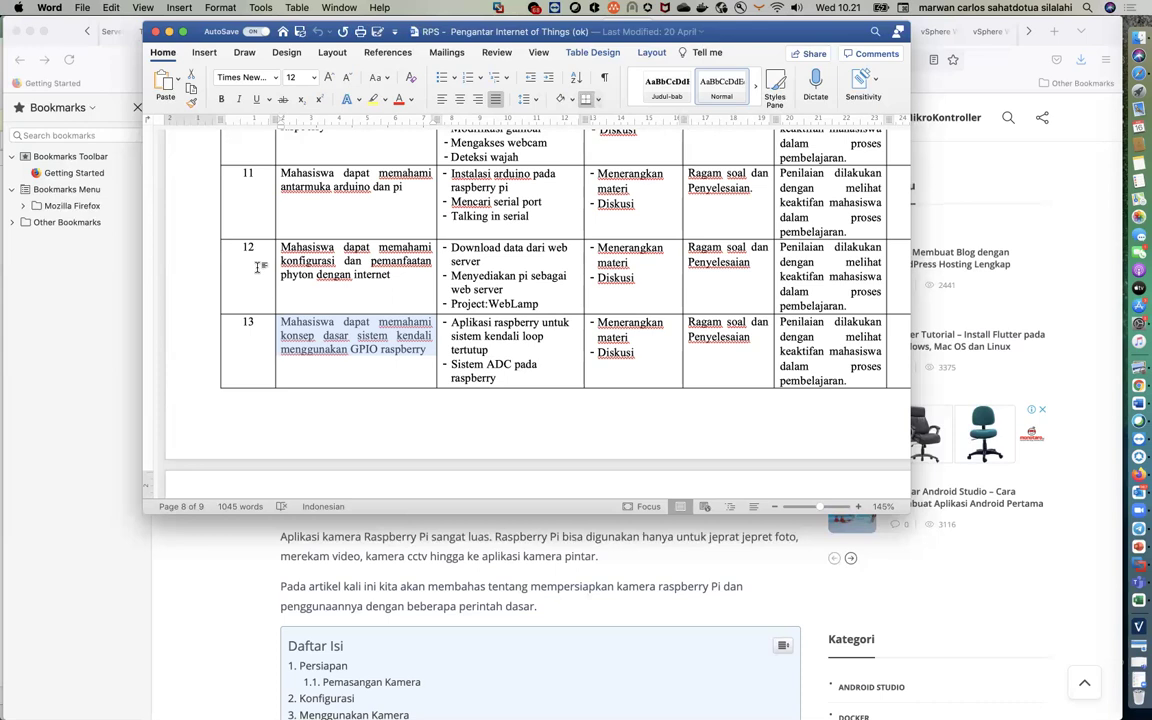
scroll(258, 266, up, 5)
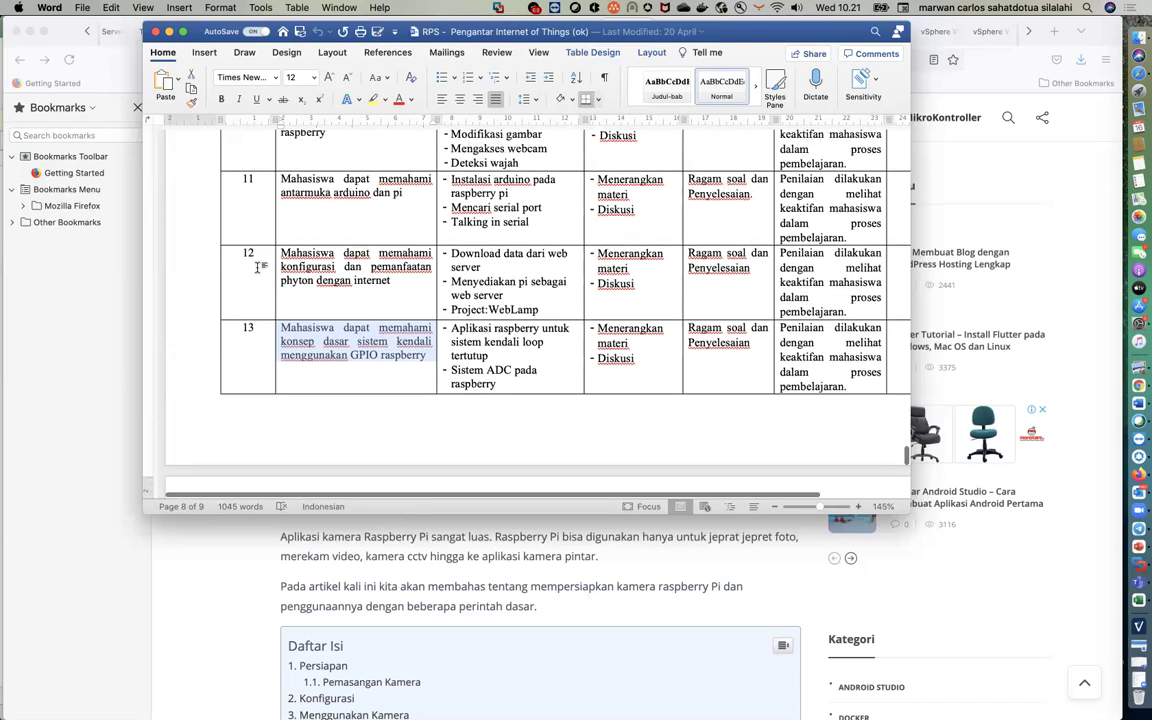
scroll(258, 266, up, 2)
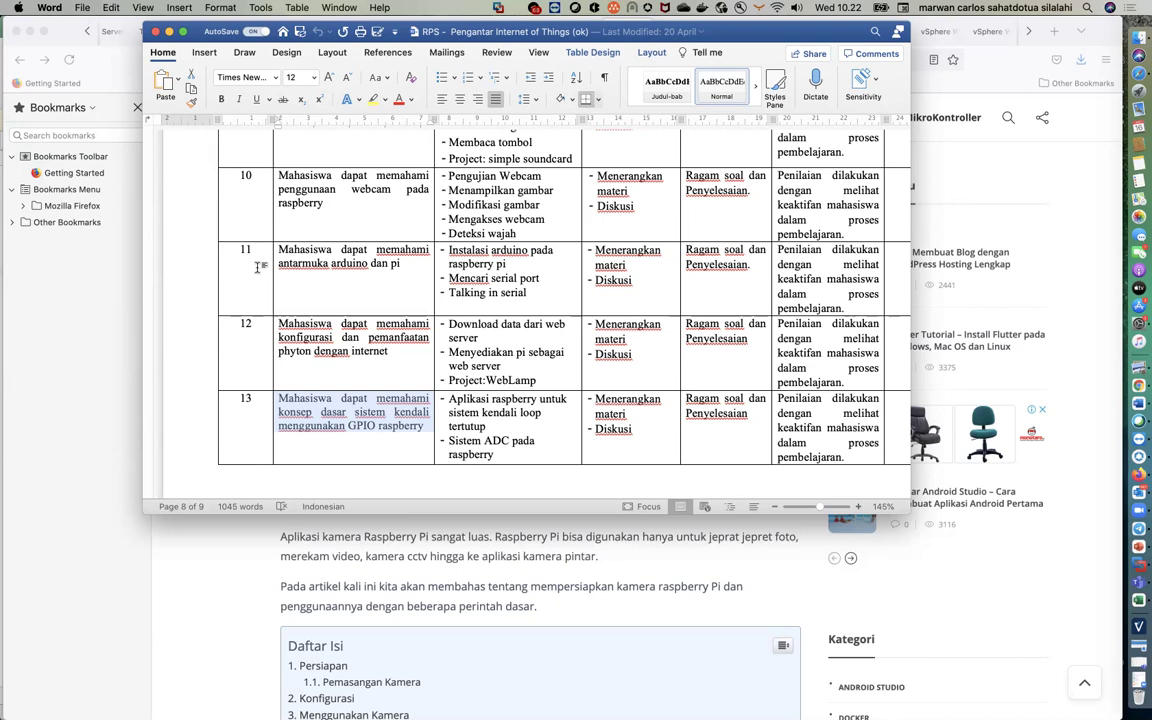
scroll(262, 280, up, 3)
scroll(268, 293, up, 1)
scroll(270, 297, up, 6)
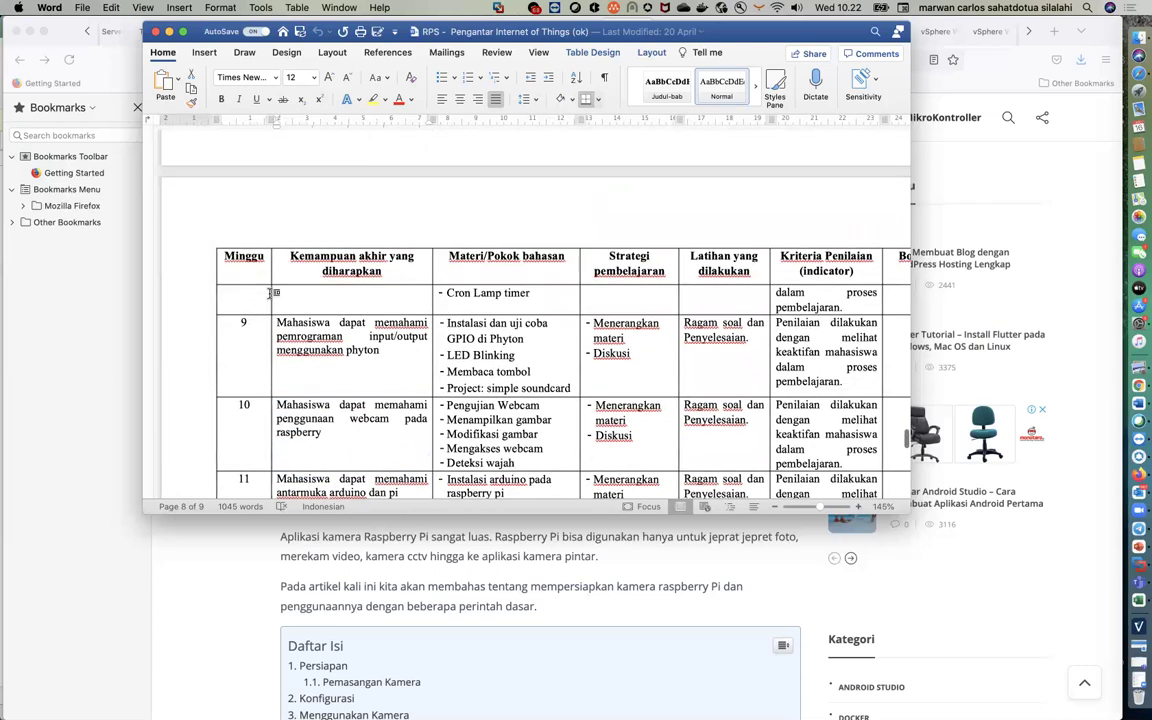
- Examine the course plan through its final week, placing the cursor in the week 14 learning outcome
scroll(270, 293, down, 10)
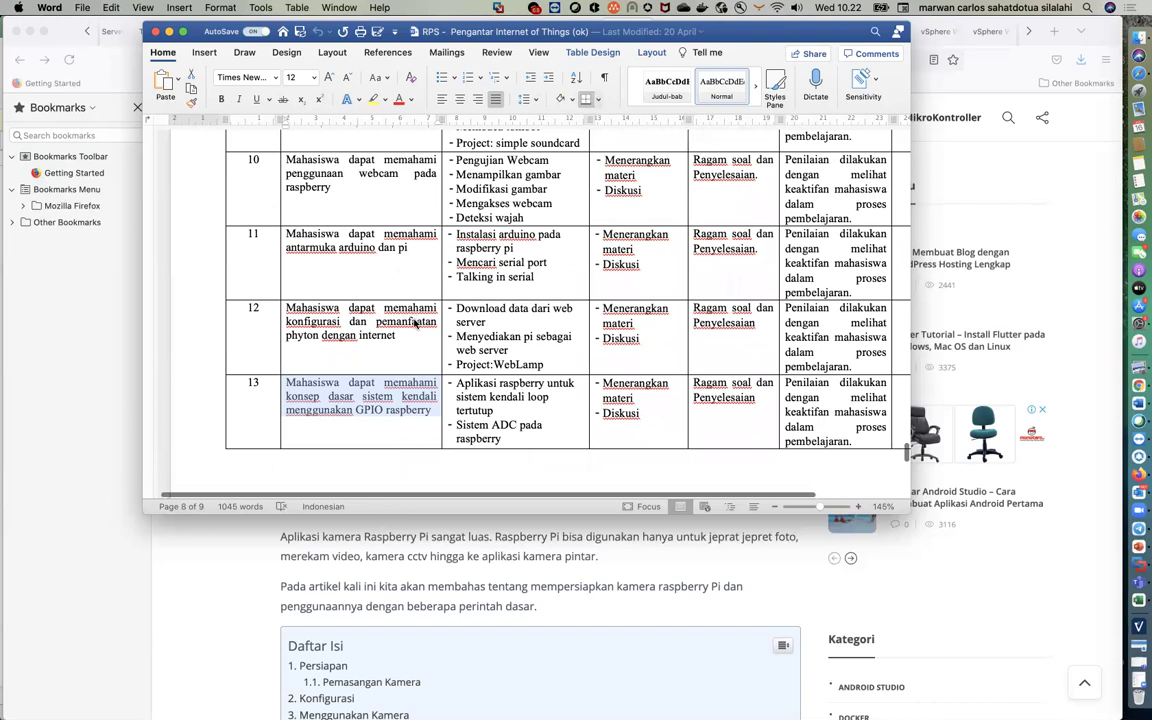
scroll(414, 322, down, 12)
scroll(414, 326, down, 8)
click(405, 369)
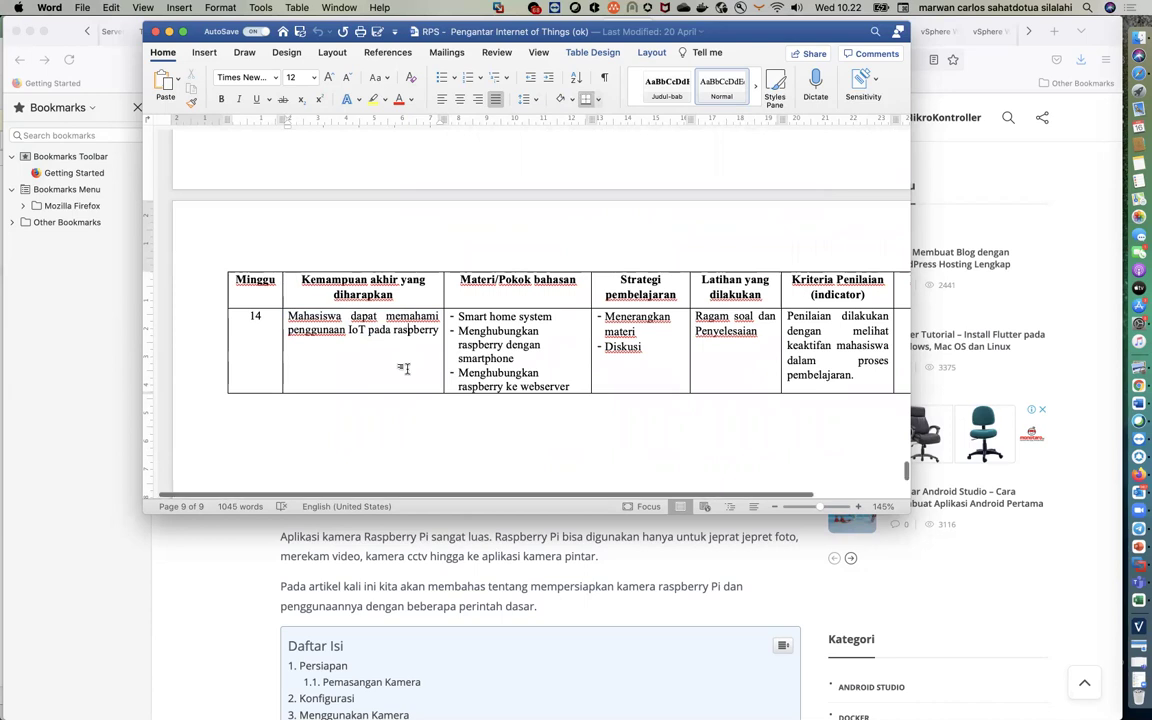
scroll(405, 369, down, 15)
scroll(407, 368, up, 10)
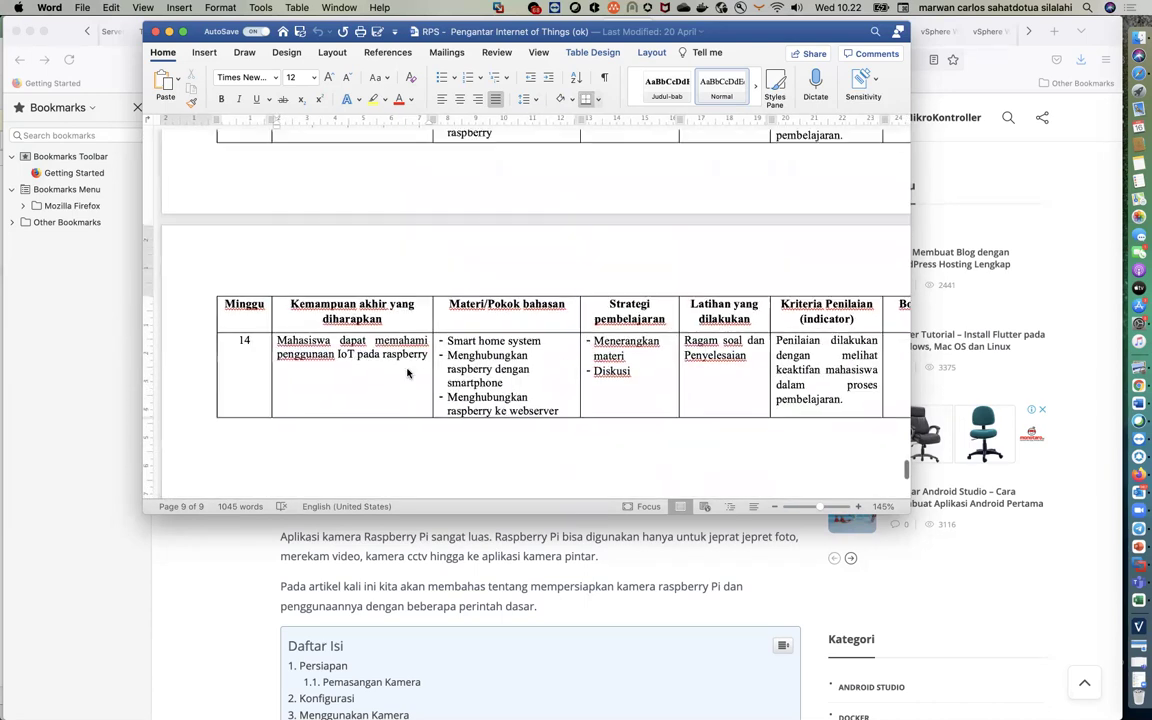
scroll(407, 368, up, 6)
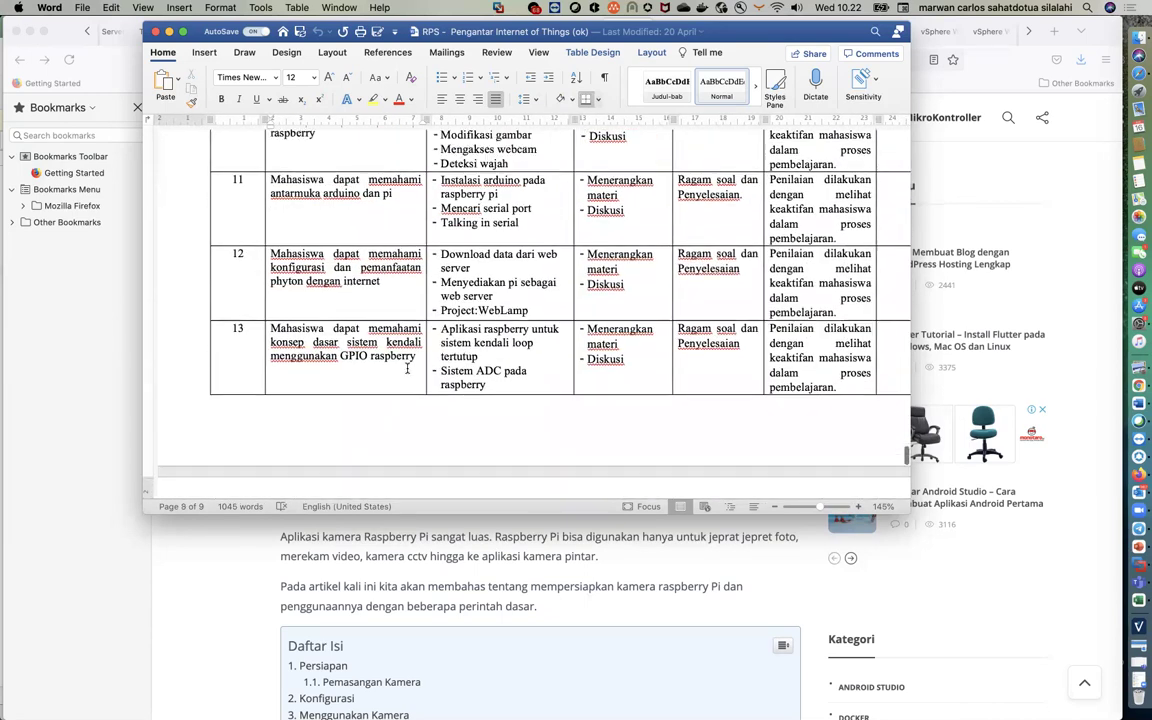
- Place the cursor after Project:WebLamp in week 12 and review the surrounding topics from week 7 to week 14
click(555, 342)
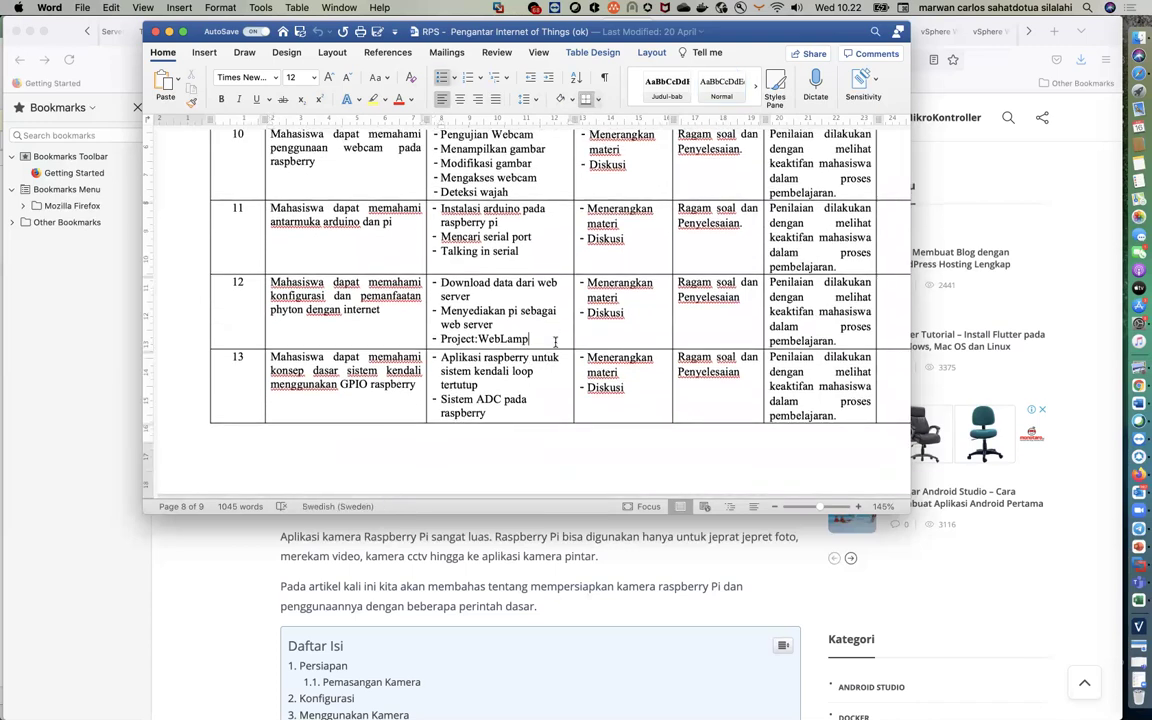
scroll(555, 342, up, 4)
scroll(555, 342, up, 8)
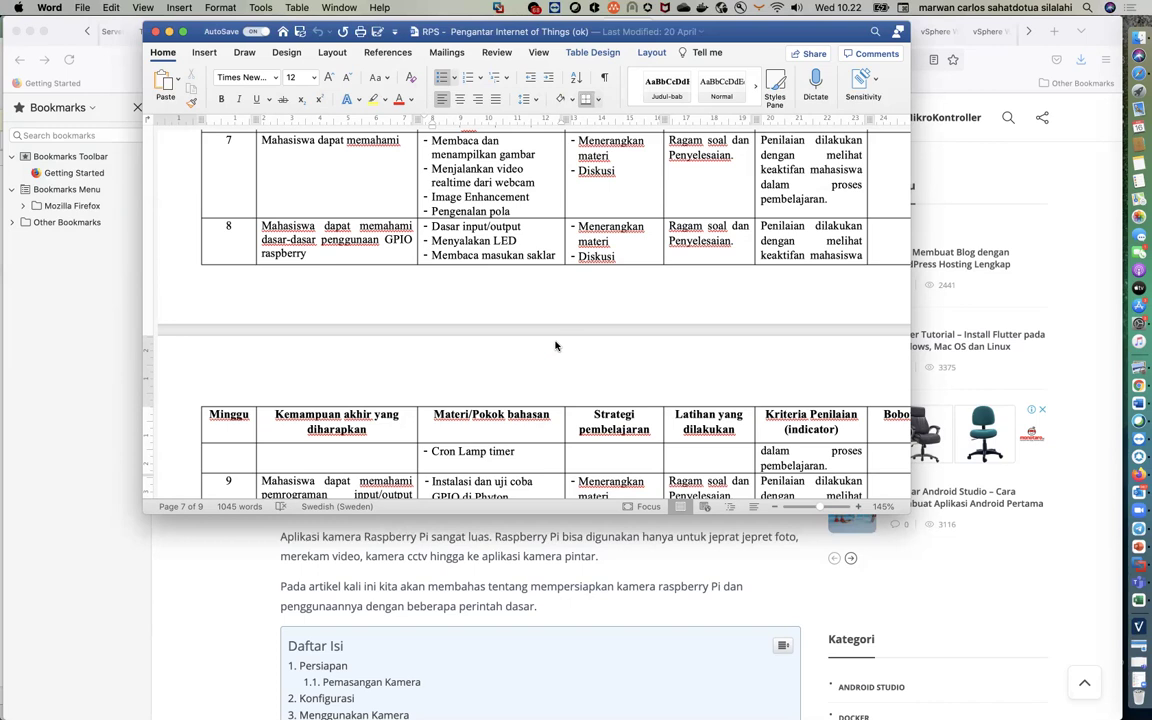
scroll(556, 346, down, 10)
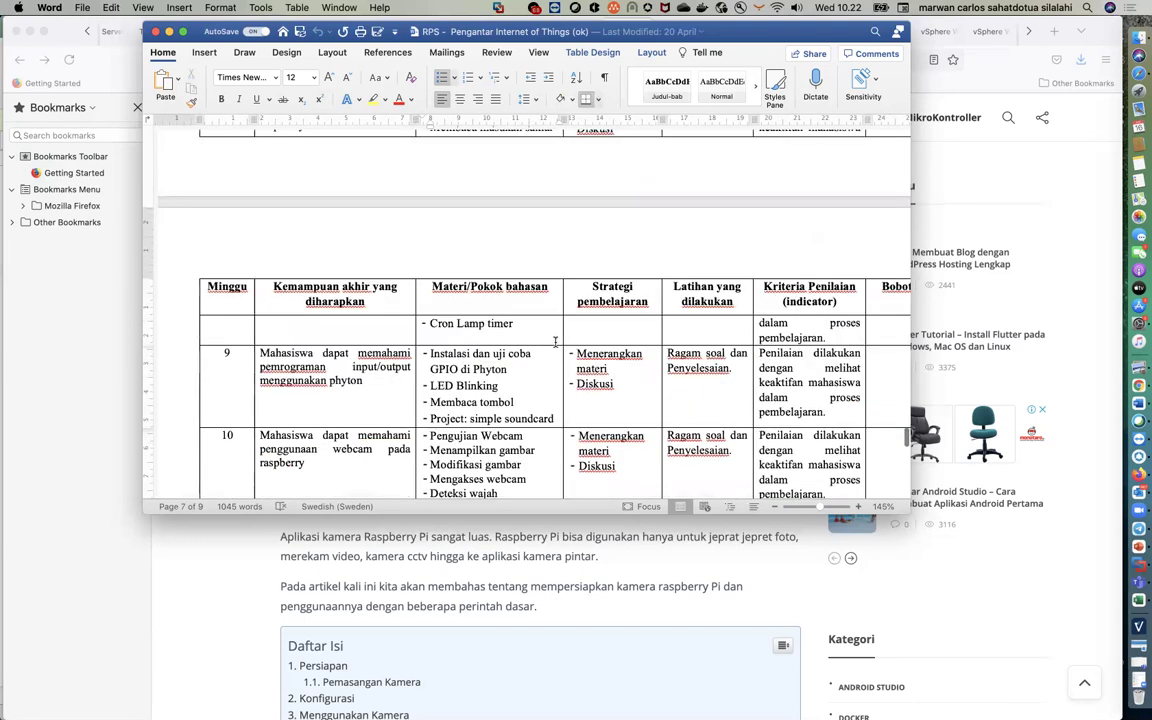
scroll(556, 343, down, 3)
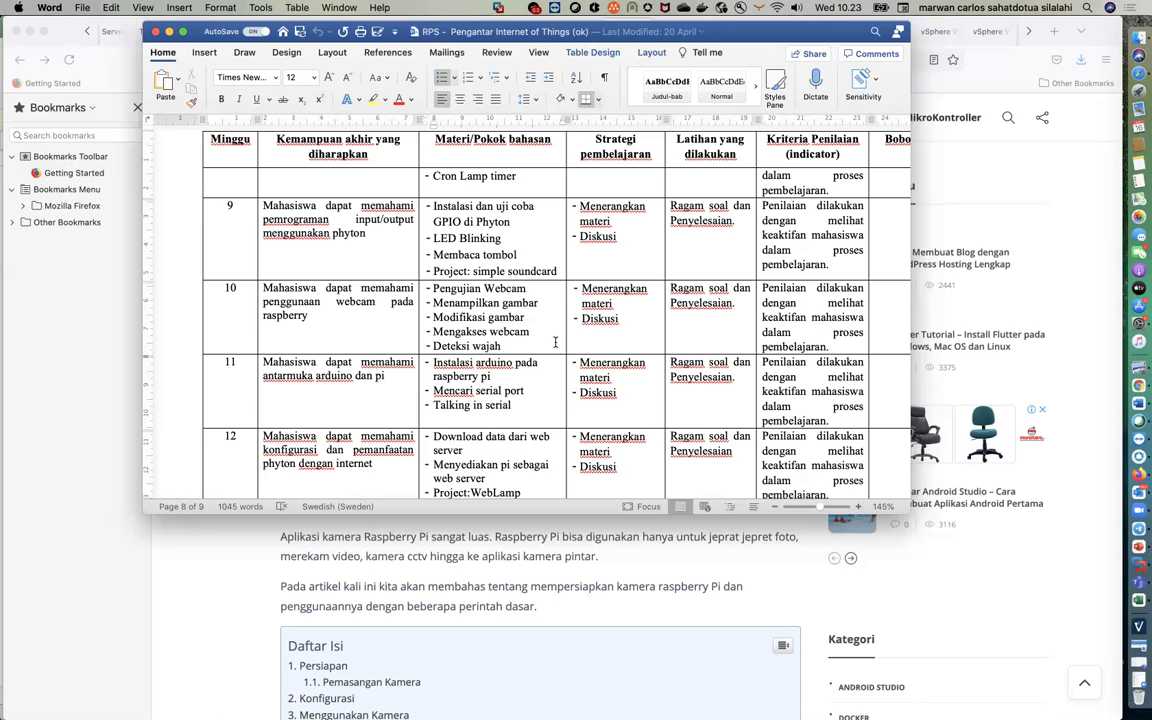
scroll(555, 342, down, 3)
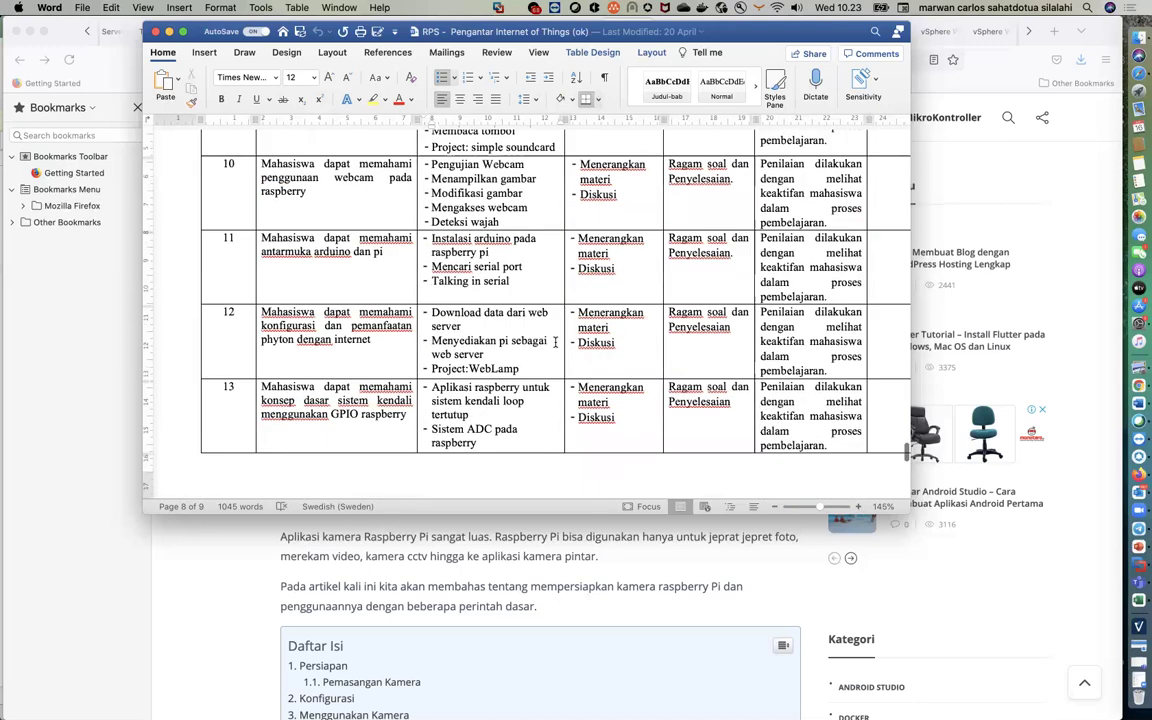
scroll(555, 342, down, 5)
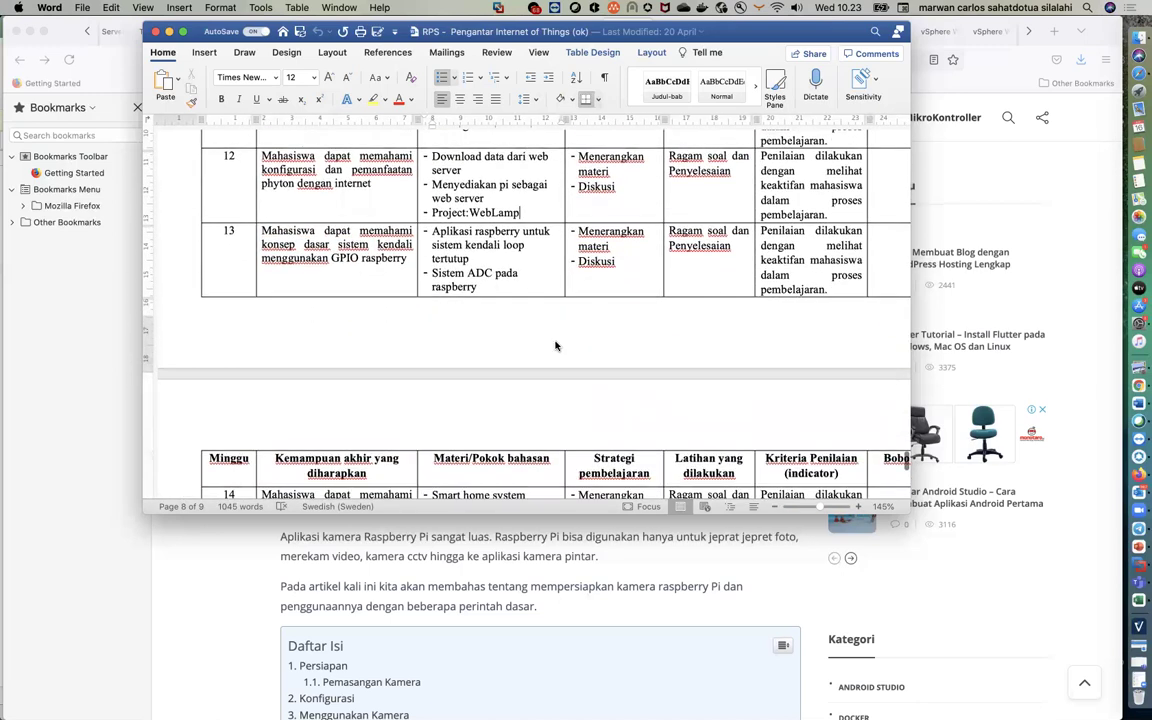
scroll(555, 342, down, 3)
scroll(555, 345, up, 8)
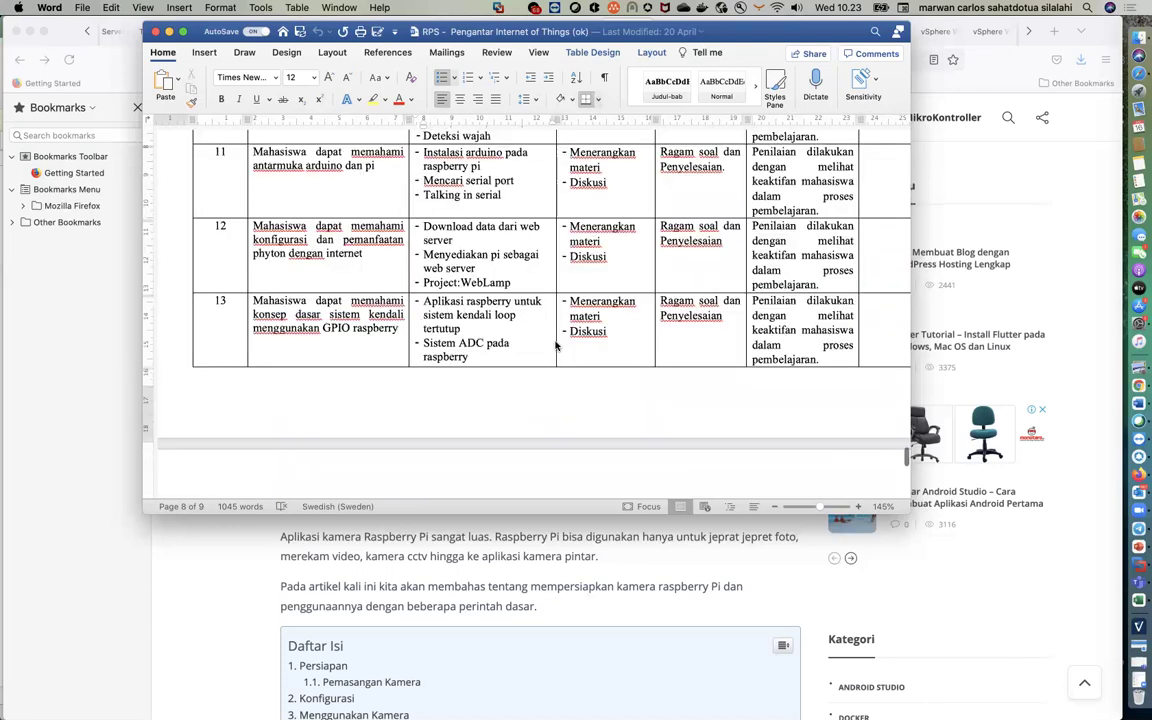
scroll(540, 330, up, 2)
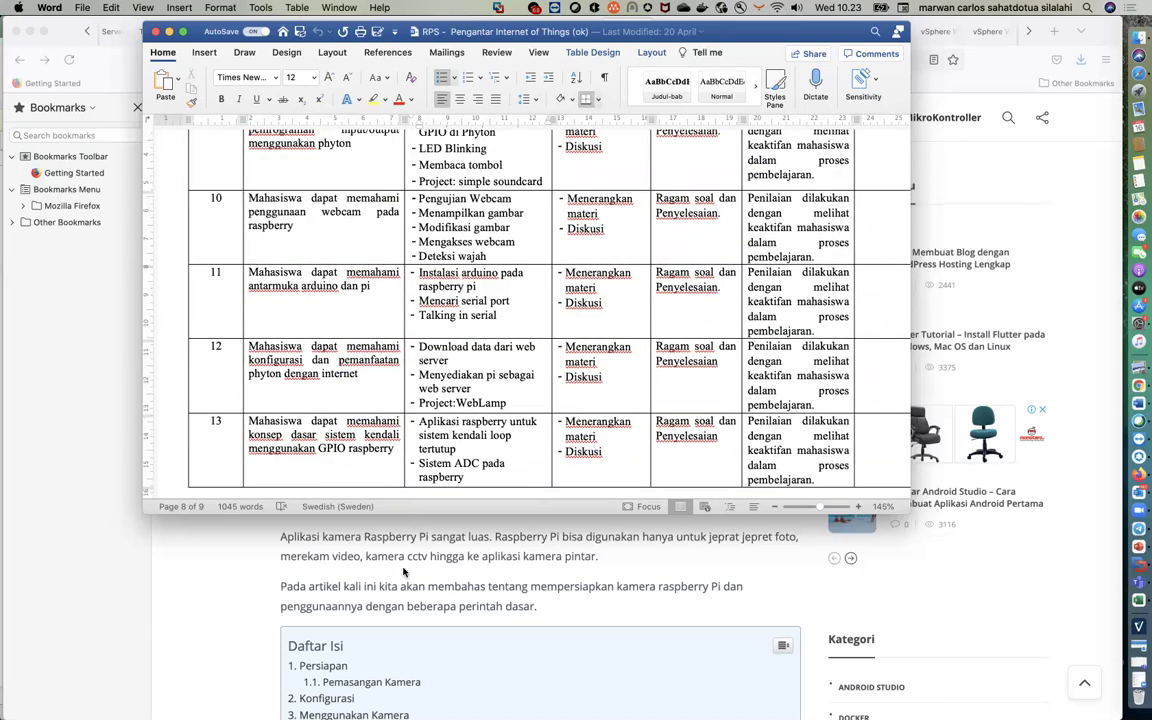
- Return to the Pi Cam article in Firefox and review the IR camera photo, preparation list and 15 to 22 pin ribbon cable
click(403, 573)
scroll(403, 573, down, 3)
scroll(400, 560, up, 2)
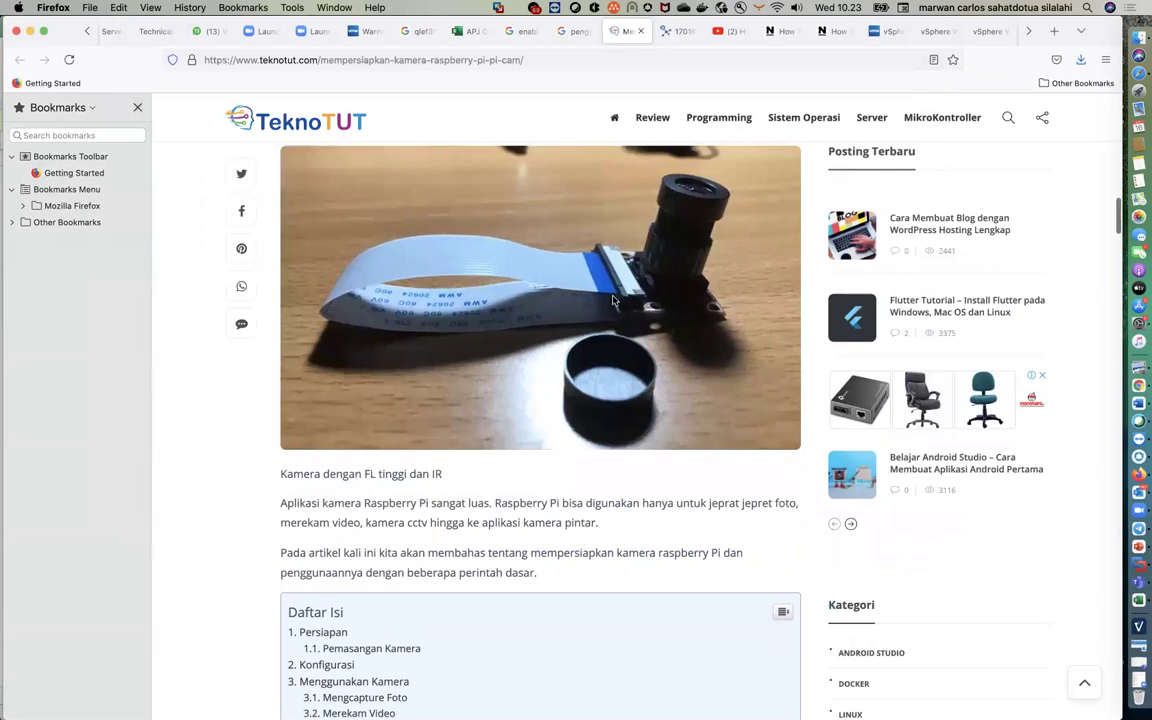
scroll(597, 296, down, 1)
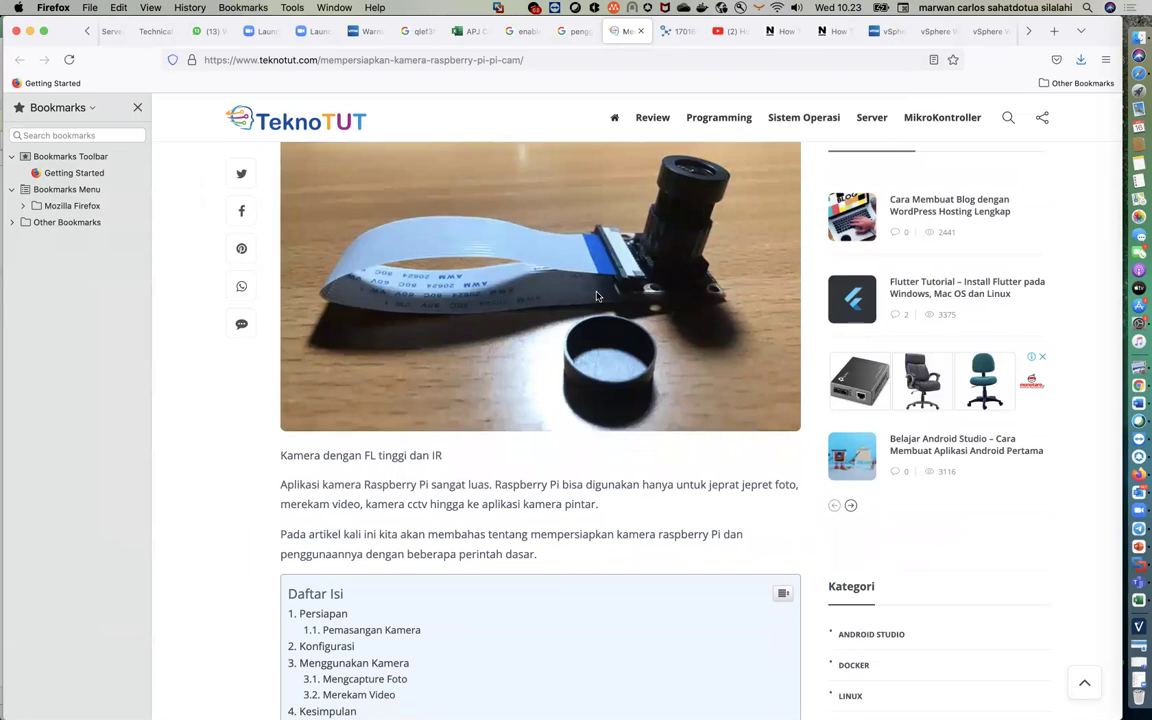
scroll(596, 296, down, 6)
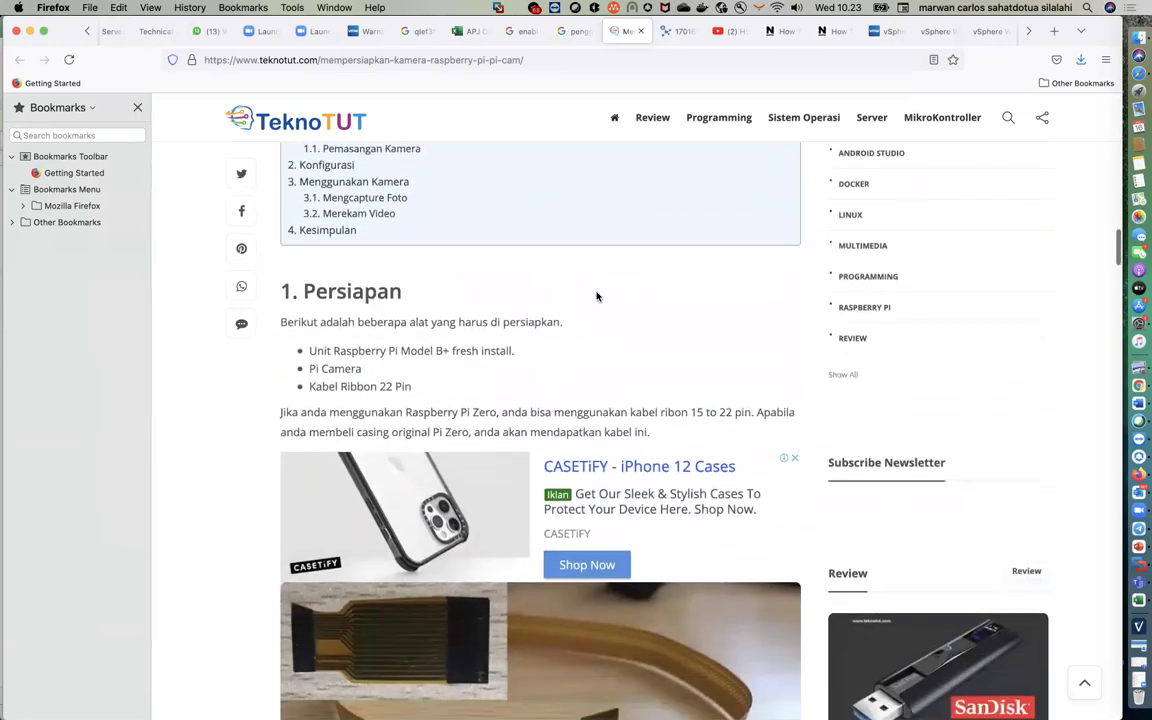
scroll(596, 296, down, 2)
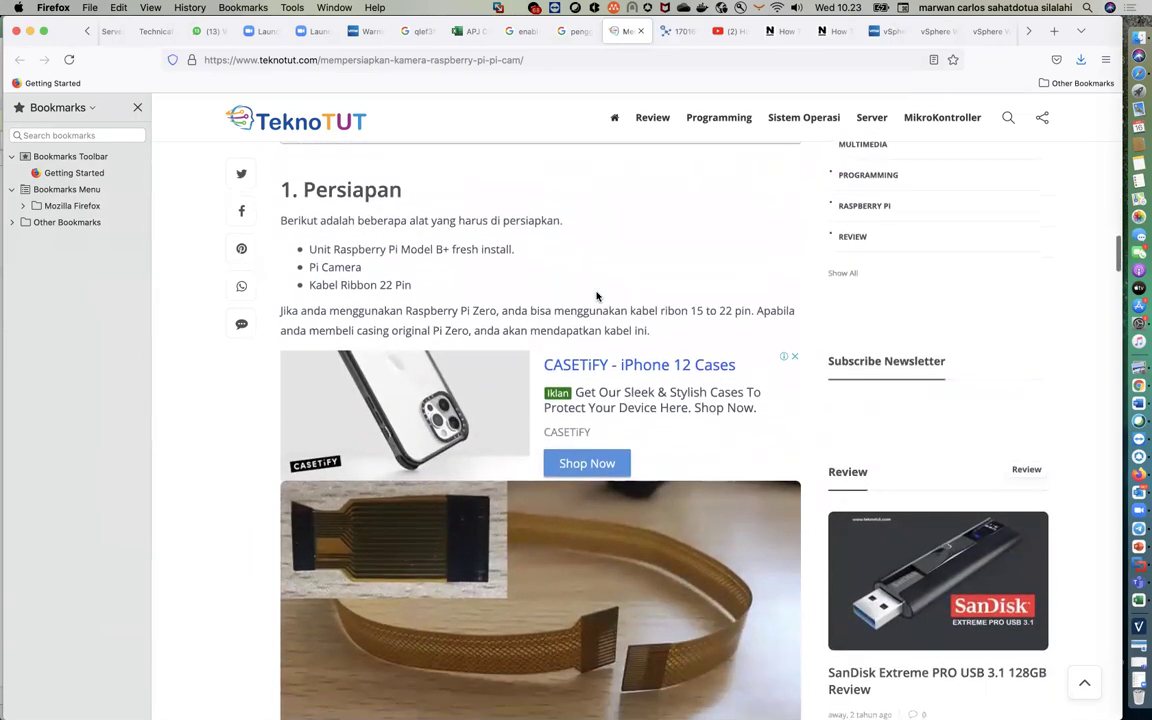
scroll(597, 296, down, 2)
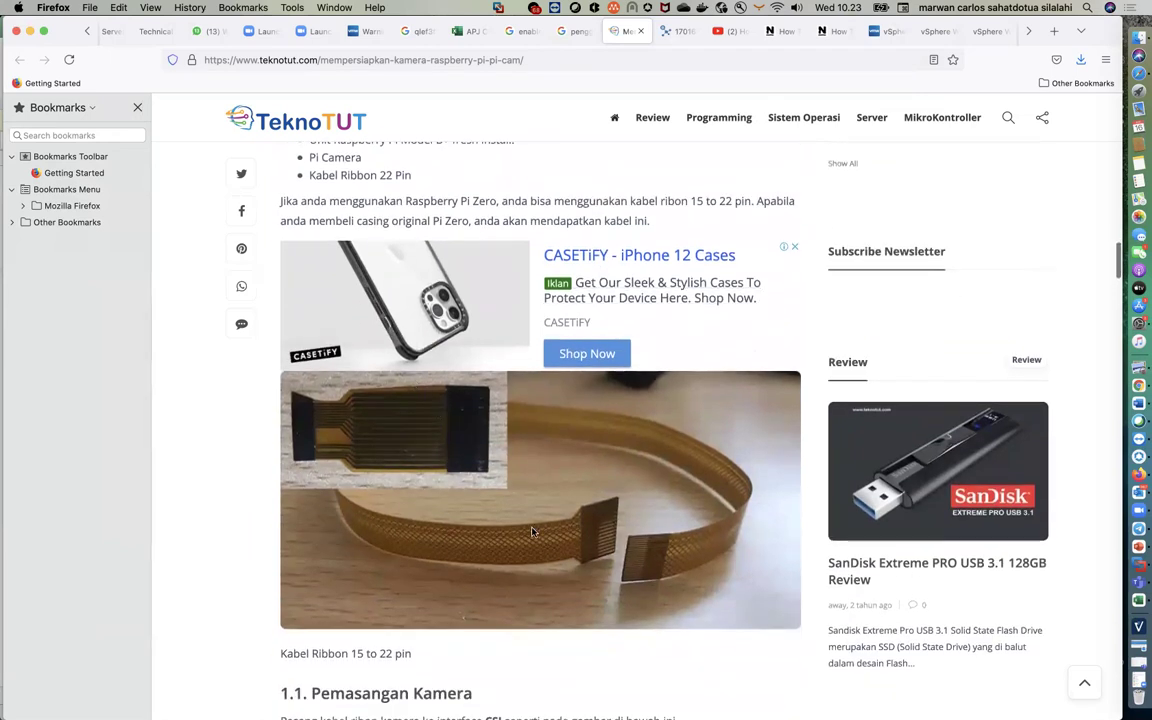
scroll(533, 531, down, 1)
scroll(445, 487, down, 1)
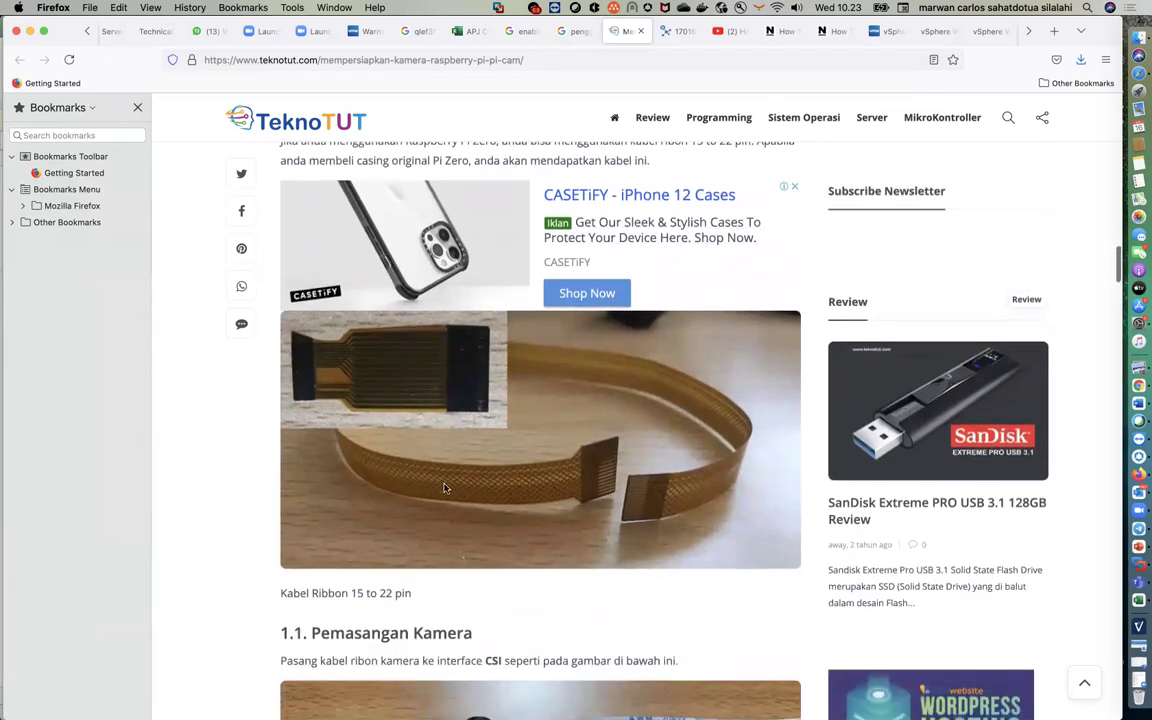
- Examine the article's CSI port installation and configuration sections, highlighting the command sudo raspi-config
scroll(445, 487, down, 6)
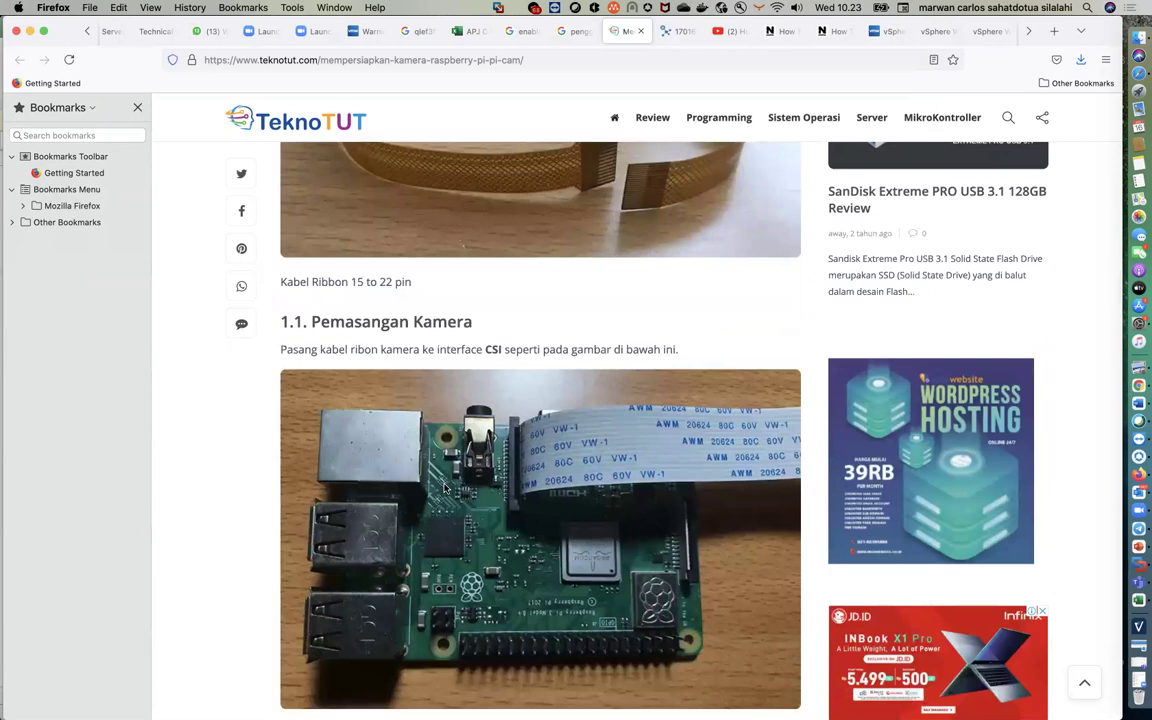
scroll(445, 487, down, 7)
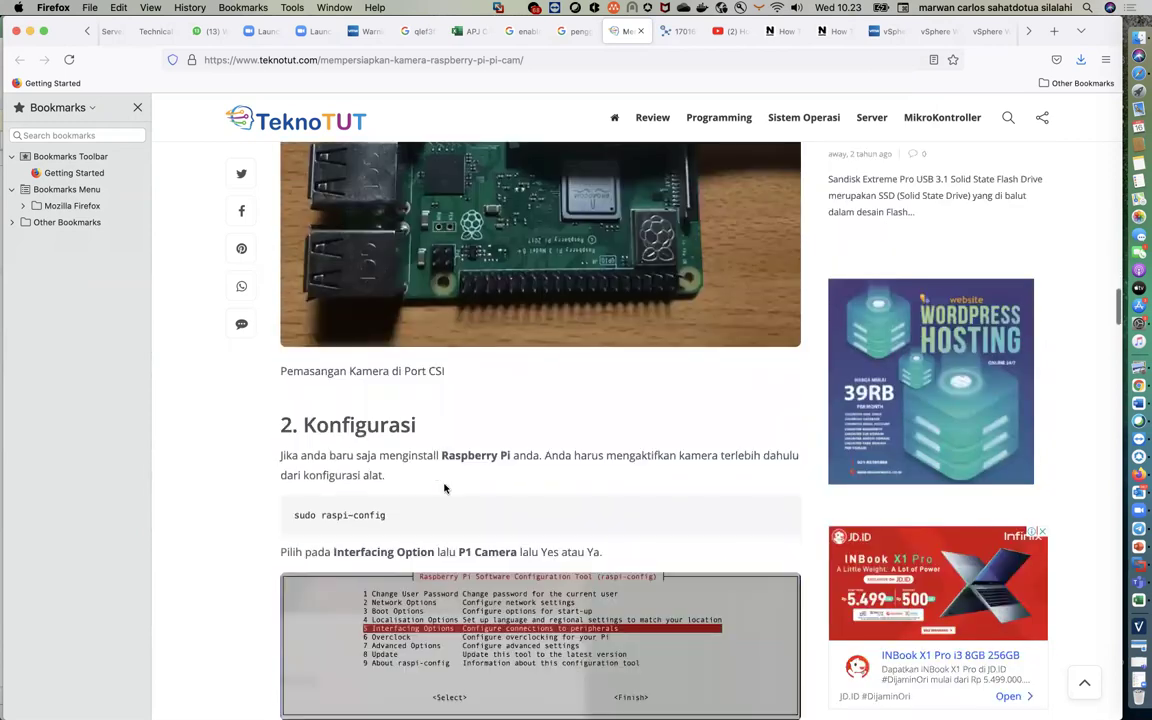
scroll(445, 487, down, 4)
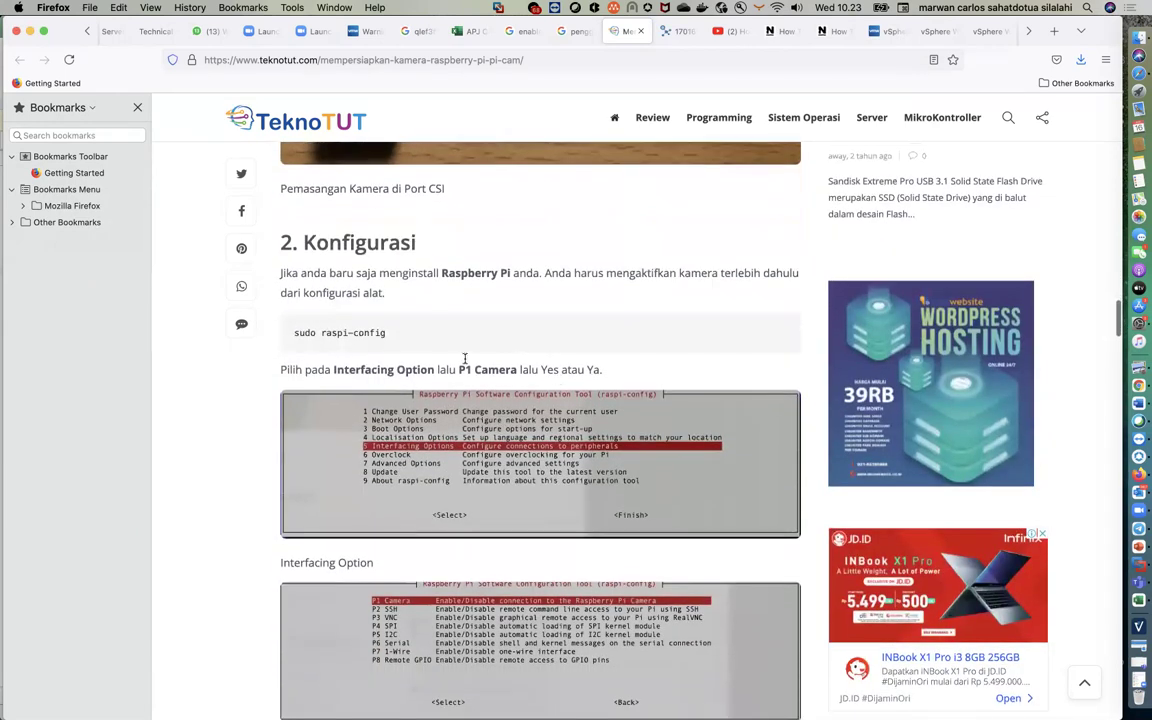
mouse_move(283, 273)
mouse_down()
mouse_move(452, 302)
mouse_move(400, 283)
mouse_move(284, 274)
mouse_up()
scroll(450, 302, down, 1)
triple_click(290, 271)
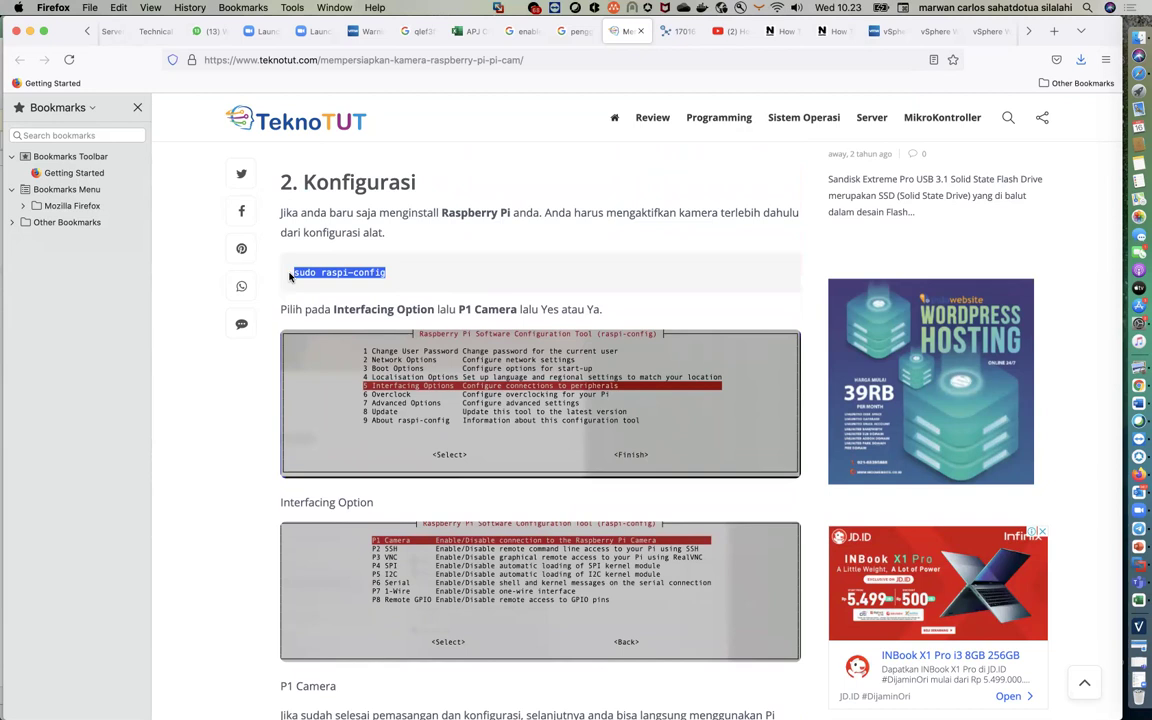
- Examine the article's Interfacing Option and P1 Camera configuration screens and the start of section 3, Menggunakan Kamera
drag(400, 273, 325, 273)
scroll(701, 306, down, 2)
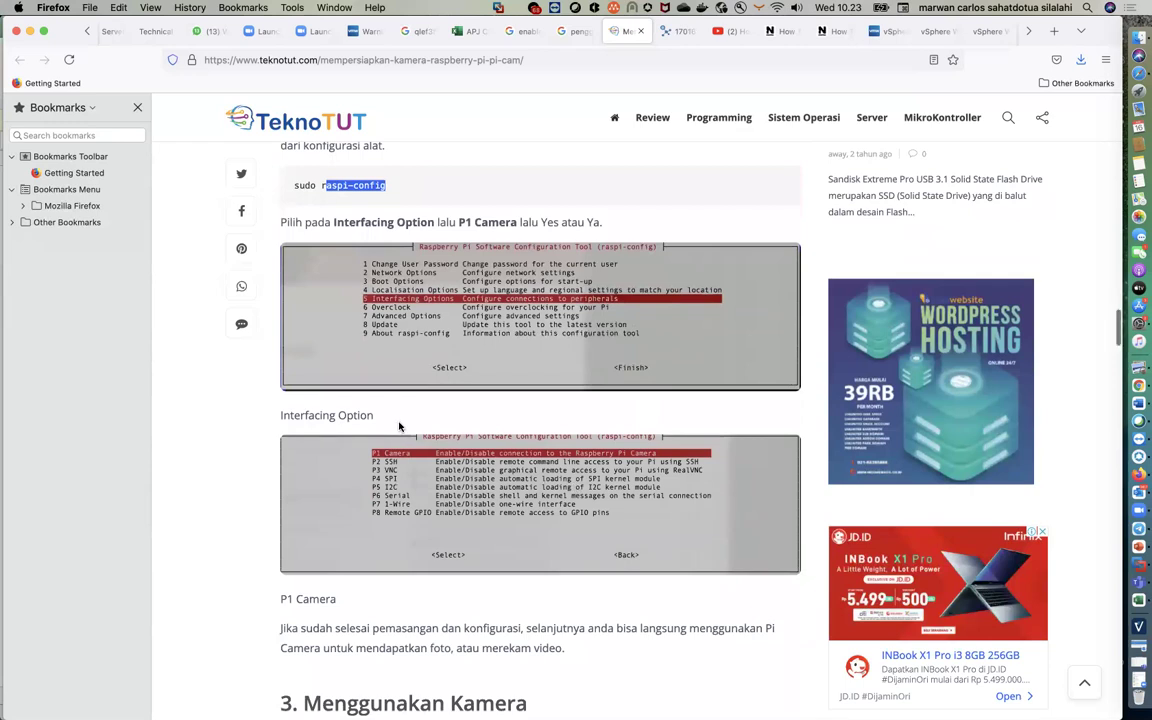
scroll(399, 427, down, 4)
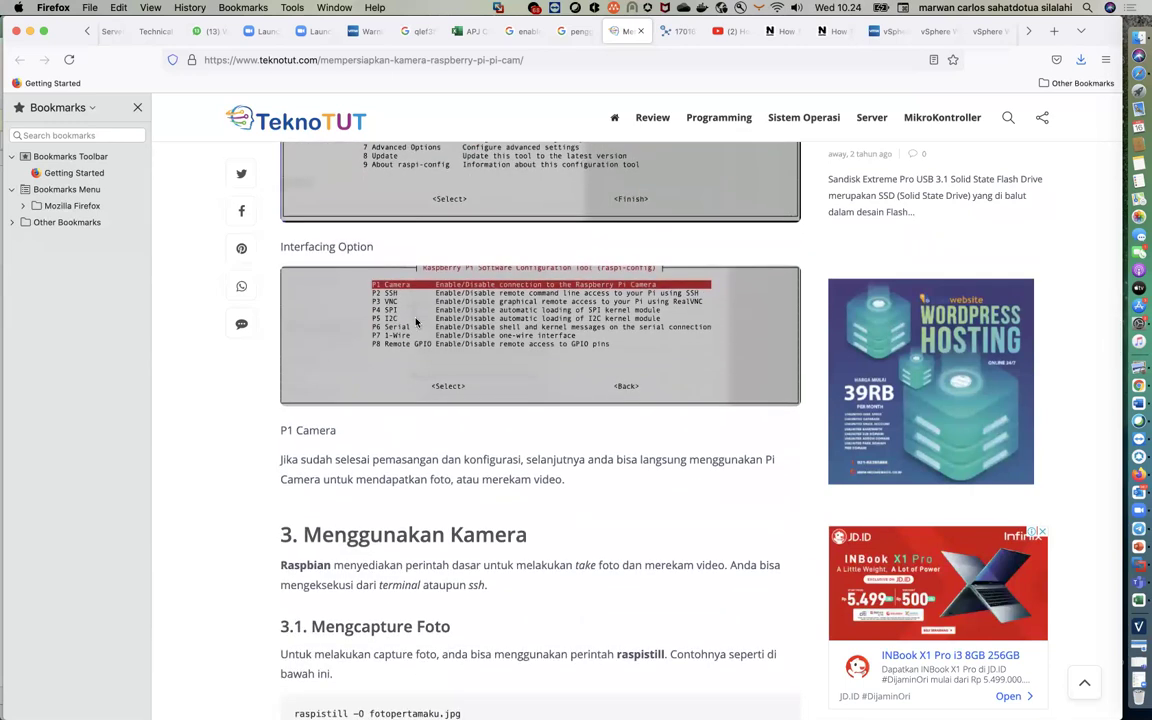
scroll(416, 321, up, 1)
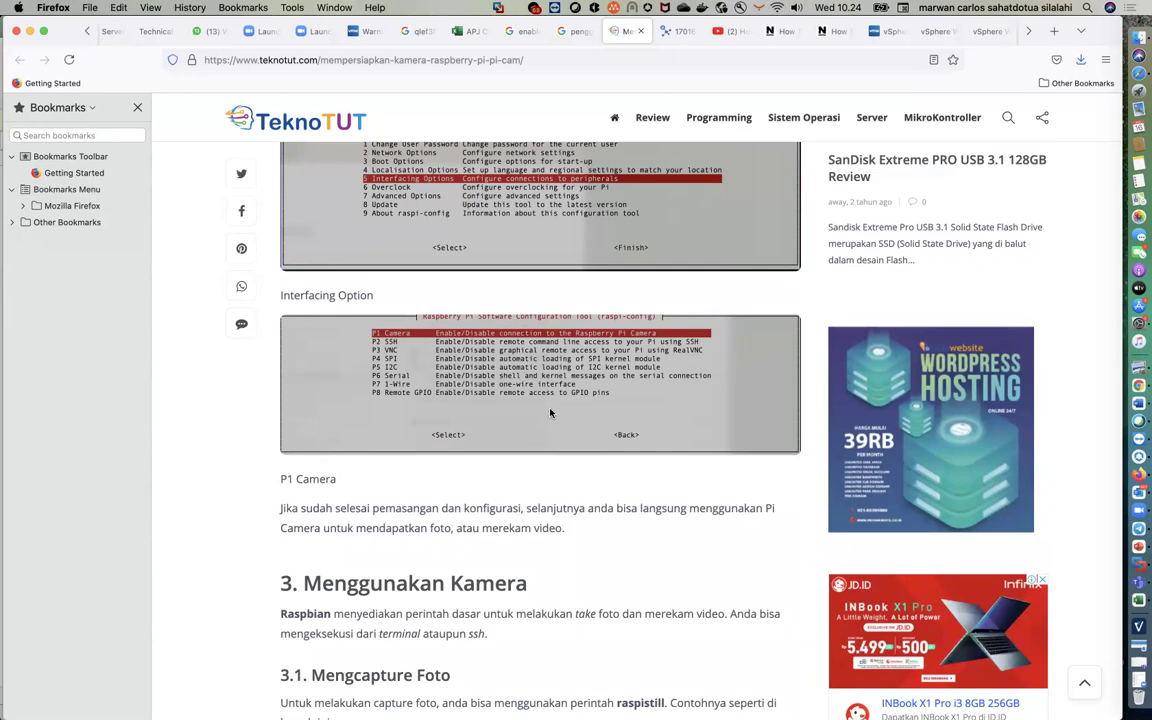
scroll(550, 412, down, 2)
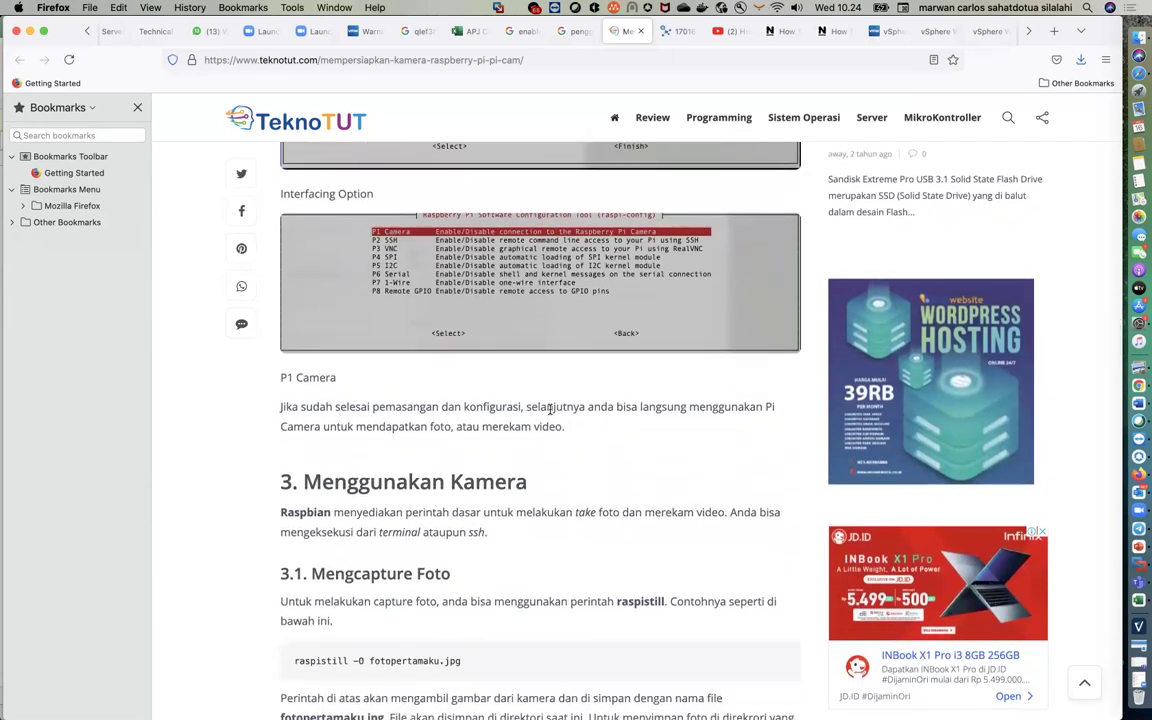
scroll(550, 411, down, 3)
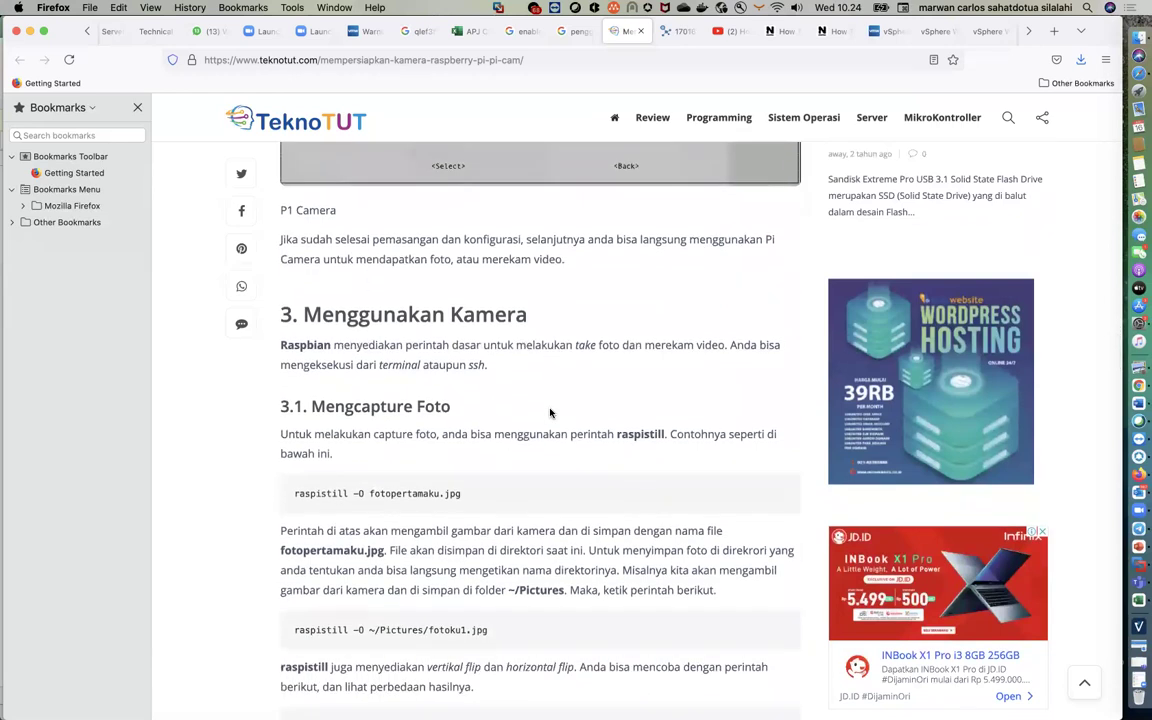
scroll(550, 412, up, 3)
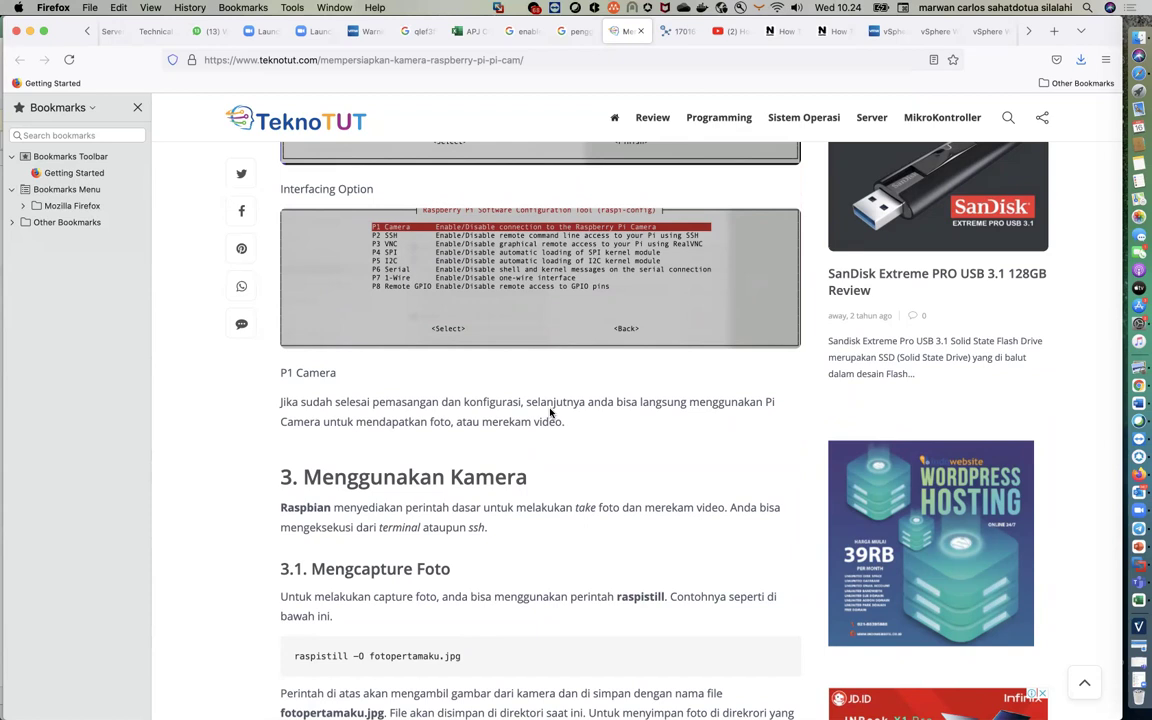
scroll(550, 412, up, 5)
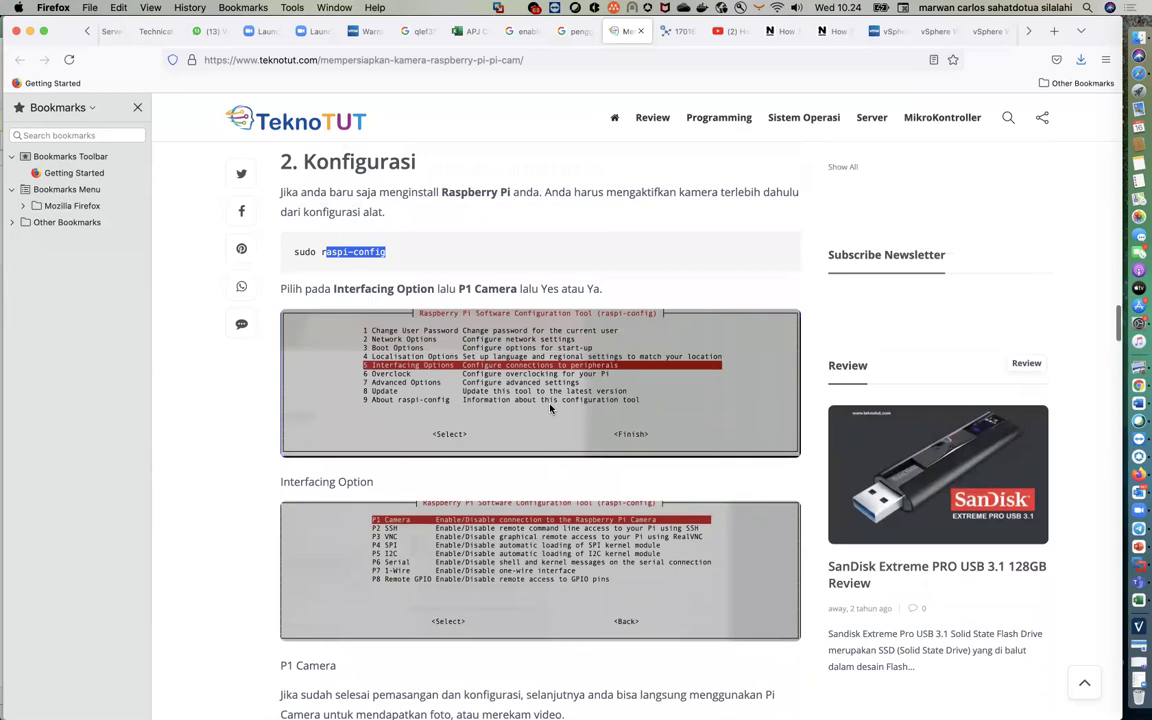
scroll(550, 408, down, 5)
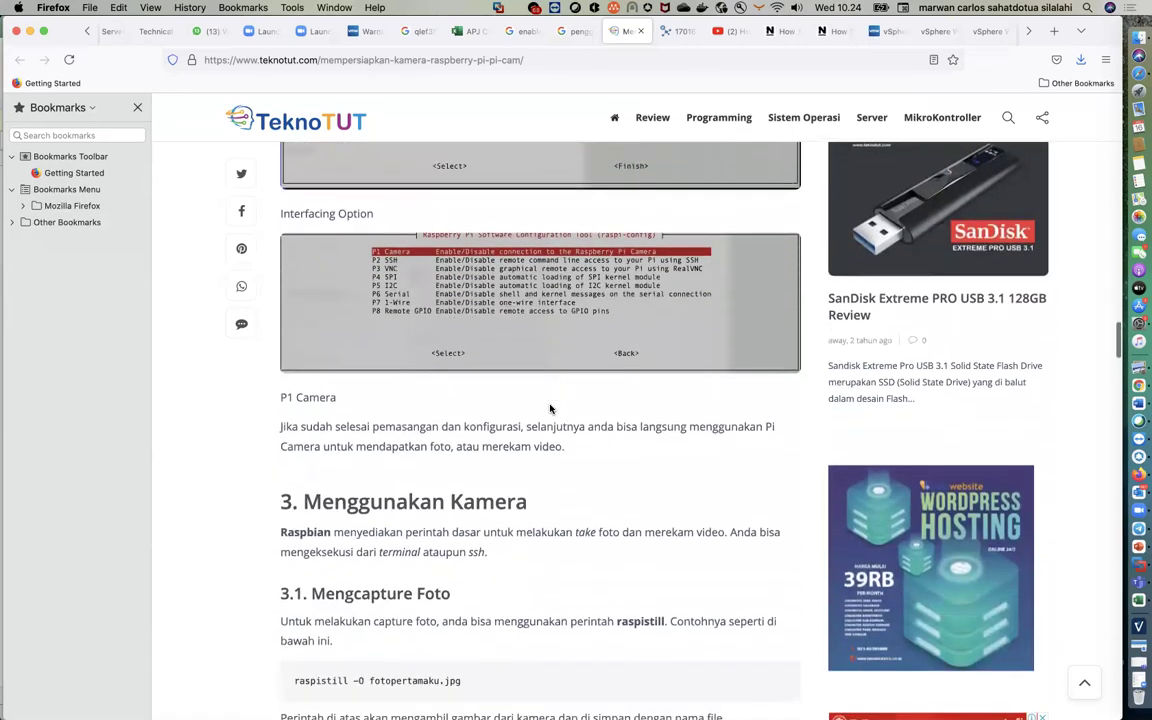
scroll(550, 408, down, 5)
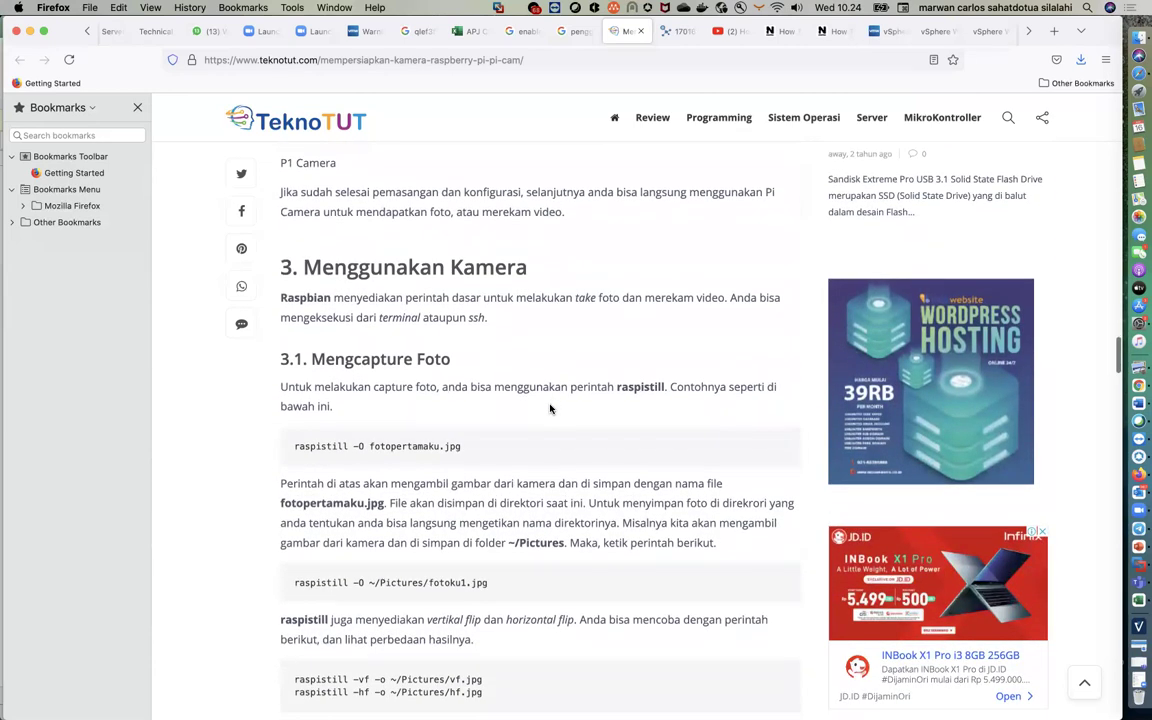
scroll(548, 404, up, 4)
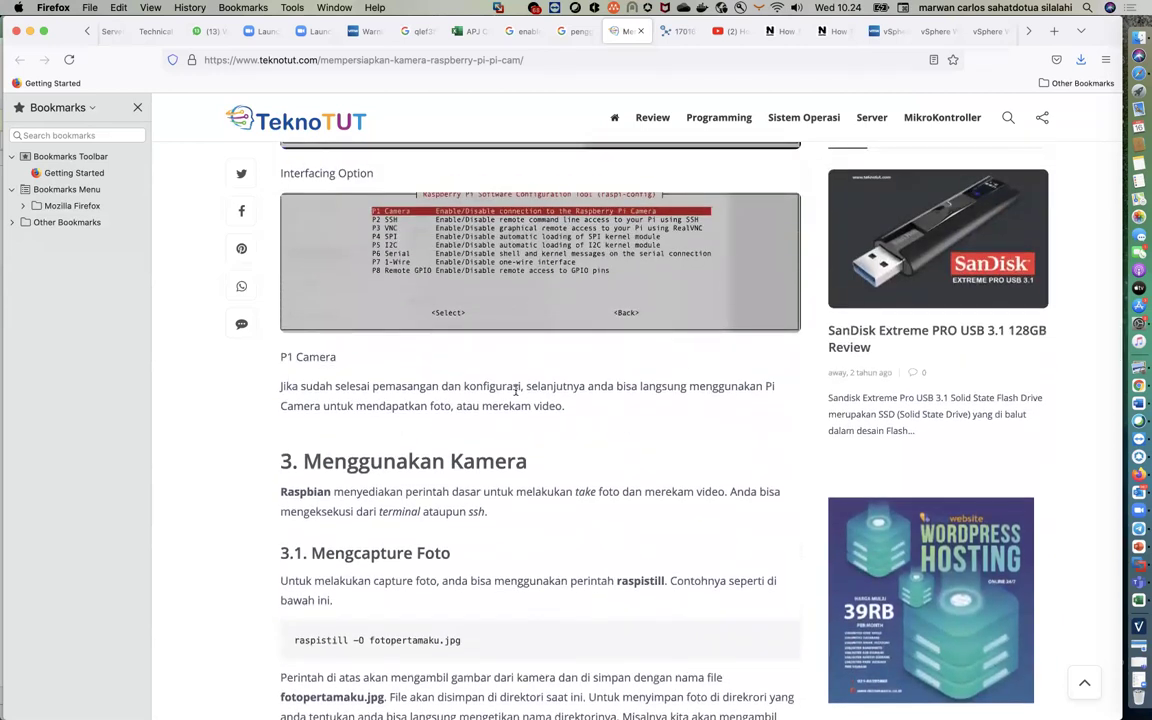
scroll(516, 390, down, 5)
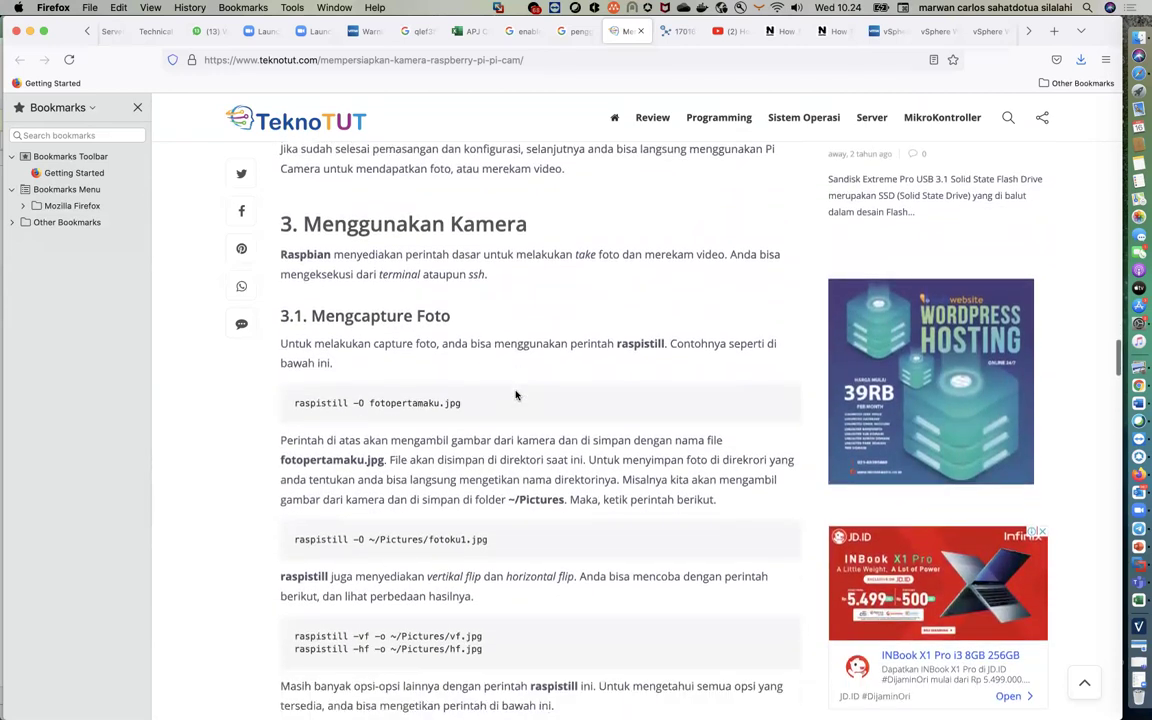
- Highlight the photo capture command raspistill -O fotopertamaku.jpg in section 3.1 and revisit the configuration section above it
mouse_move(468, 406)
mouse_down()
mouse_move(265, 393)
mouse_move(272, 380)
mouse_move(483, 416)
mouse_up()
click(272, 380)
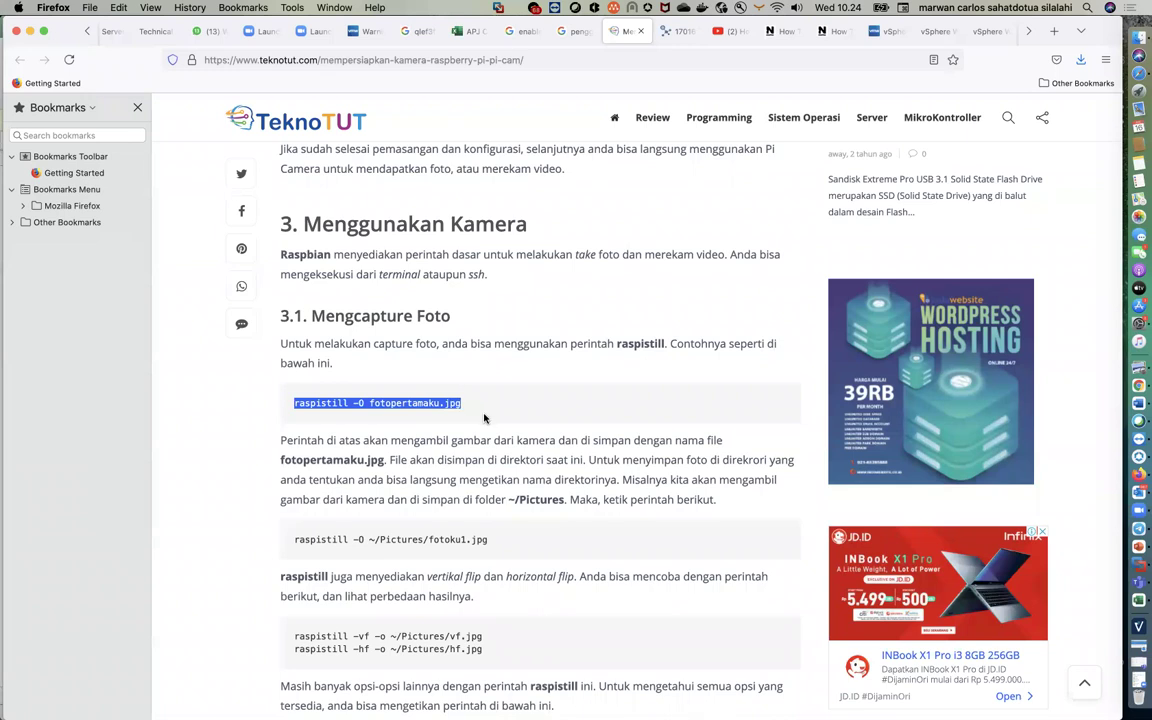
scroll(483, 416, down, 1)
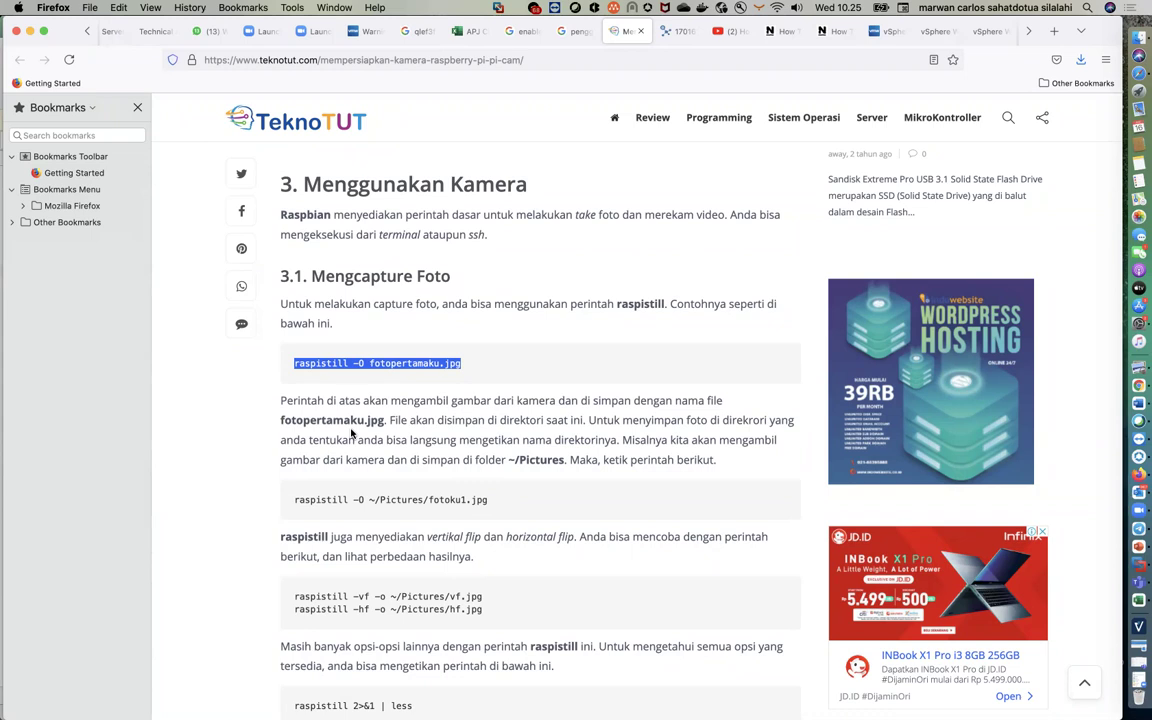
scroll(351, 432, up, 3)
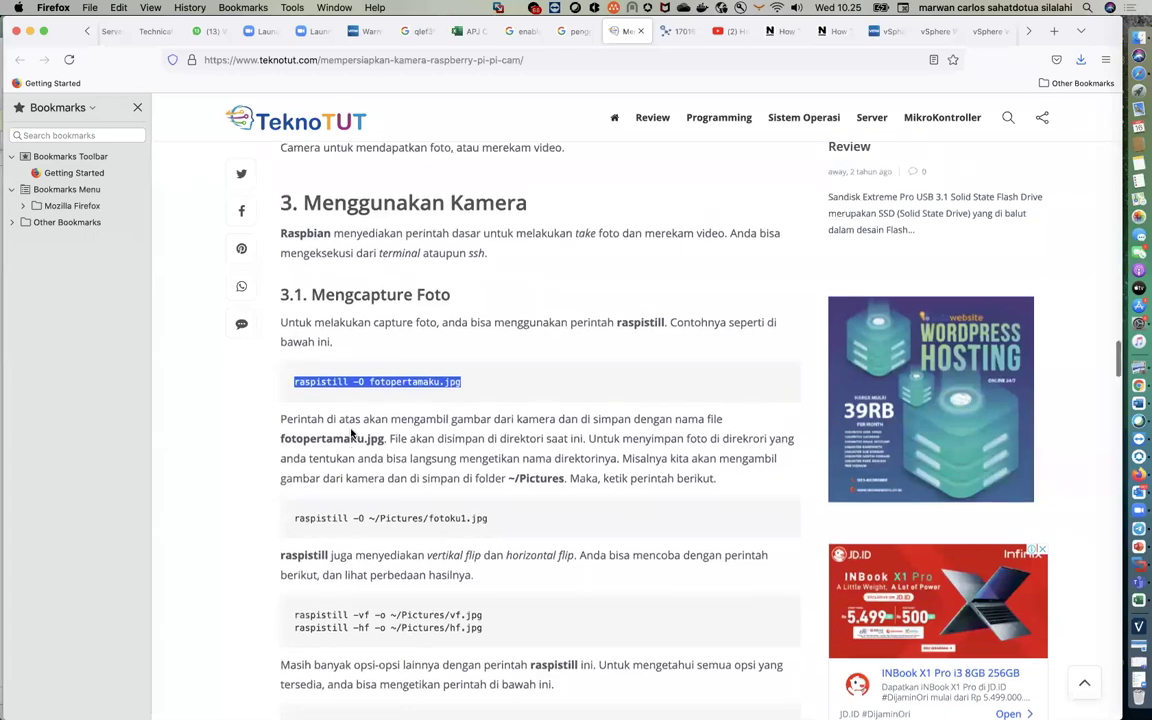
scroll(351, 432, up, 8)
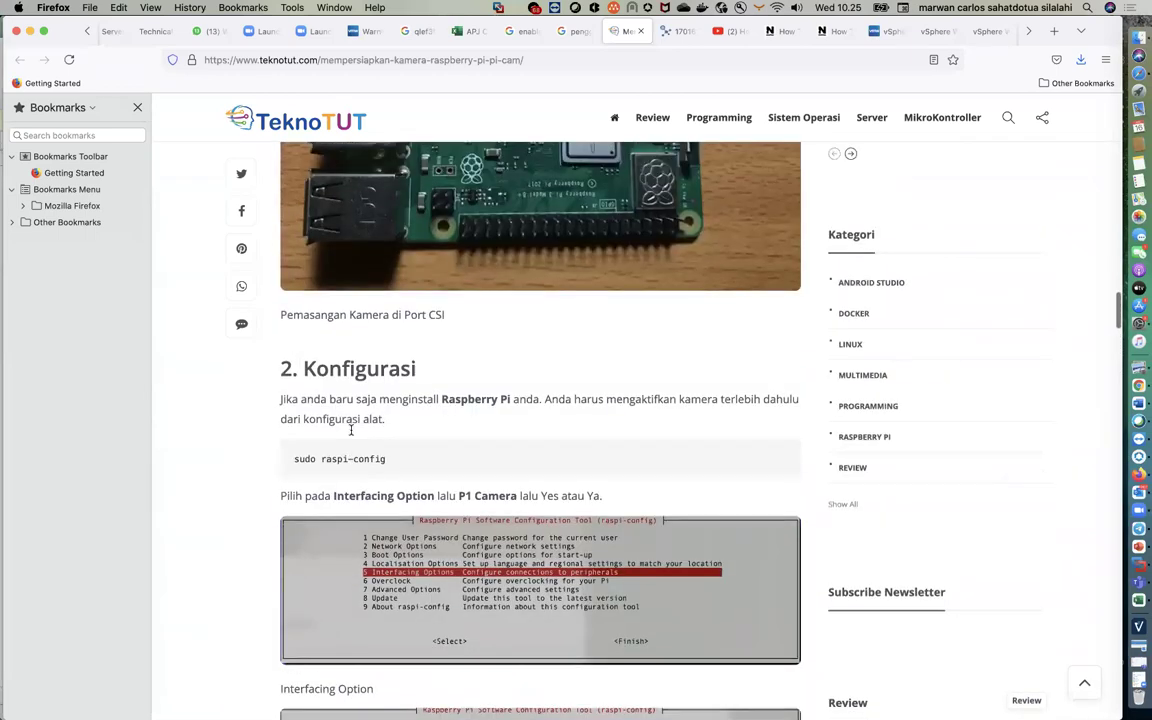
scroll(351, 430, down, 5)
scroll(351, 430, down, 10)
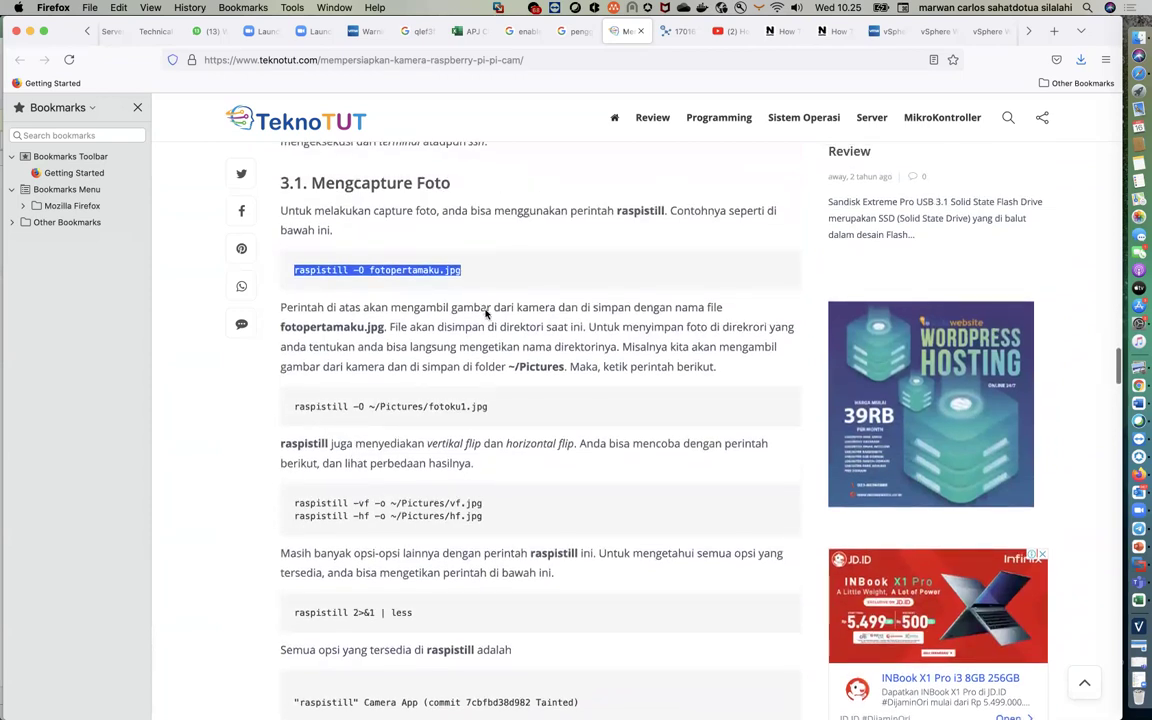
- Clear the highlight on the first raspistill example and highlight the file name part of the command
scroll(488, 312, up, 1)
click(486, 304)
drag(486, 304, 415, 317)
click(294, 294)
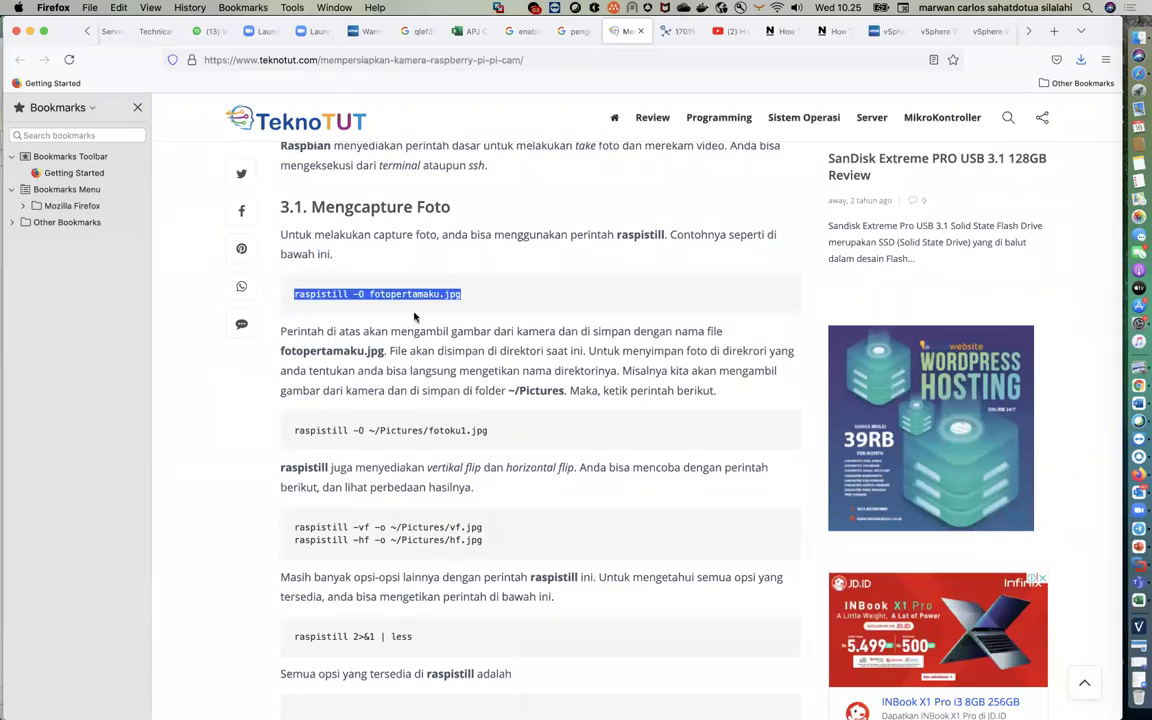
click(415, 317)
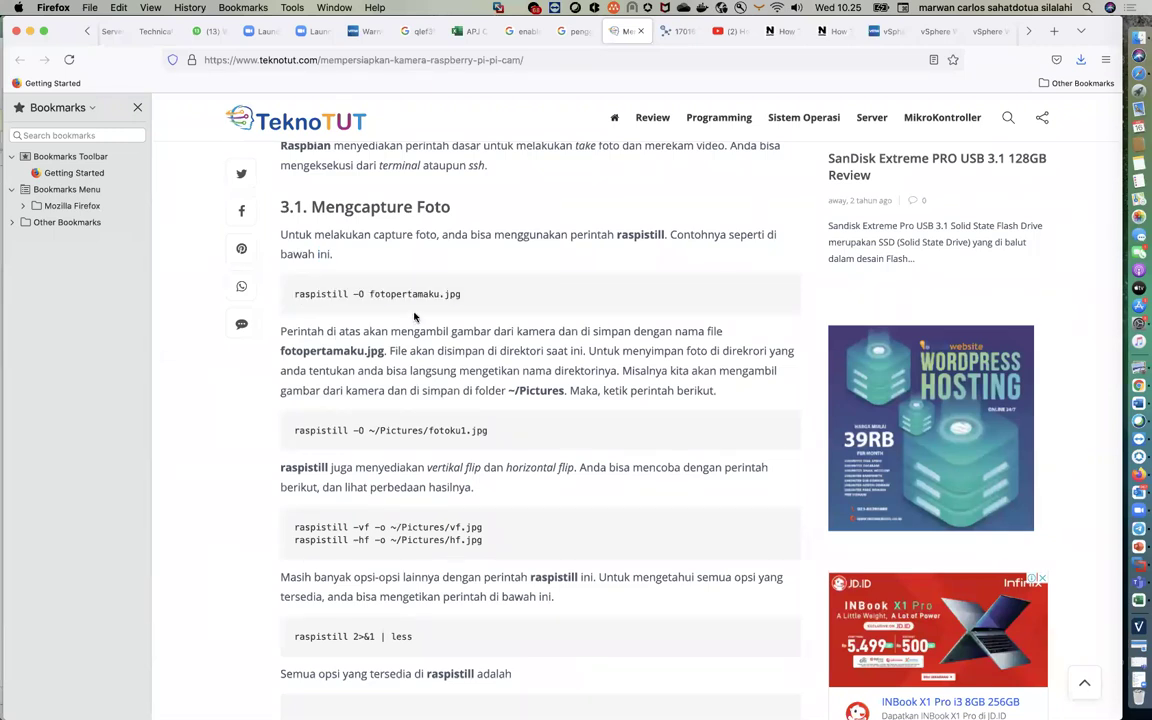
scroll(474, 304, down, 1)
drag(462, 268, 349, 243)
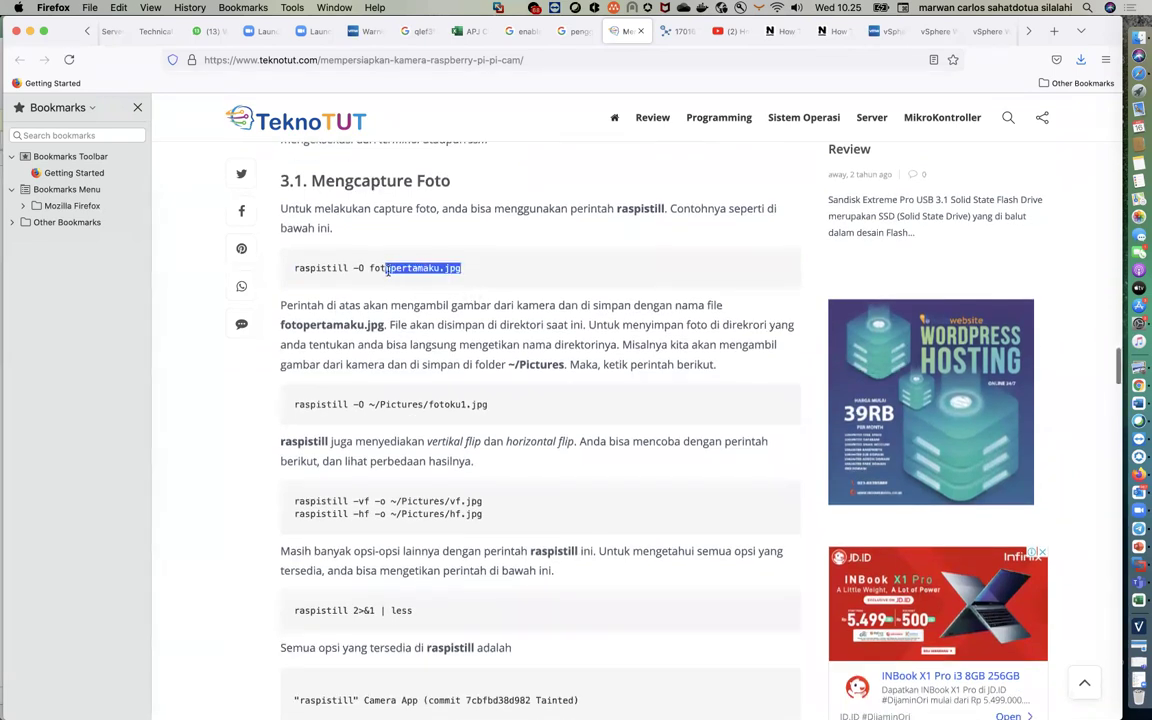
- Review the vertical and horizontal flip examples and highlight the option listing command raspistill 2>&1 | less
scroll(388, 270, down, 5)
scroll(388, 270, down, 1)
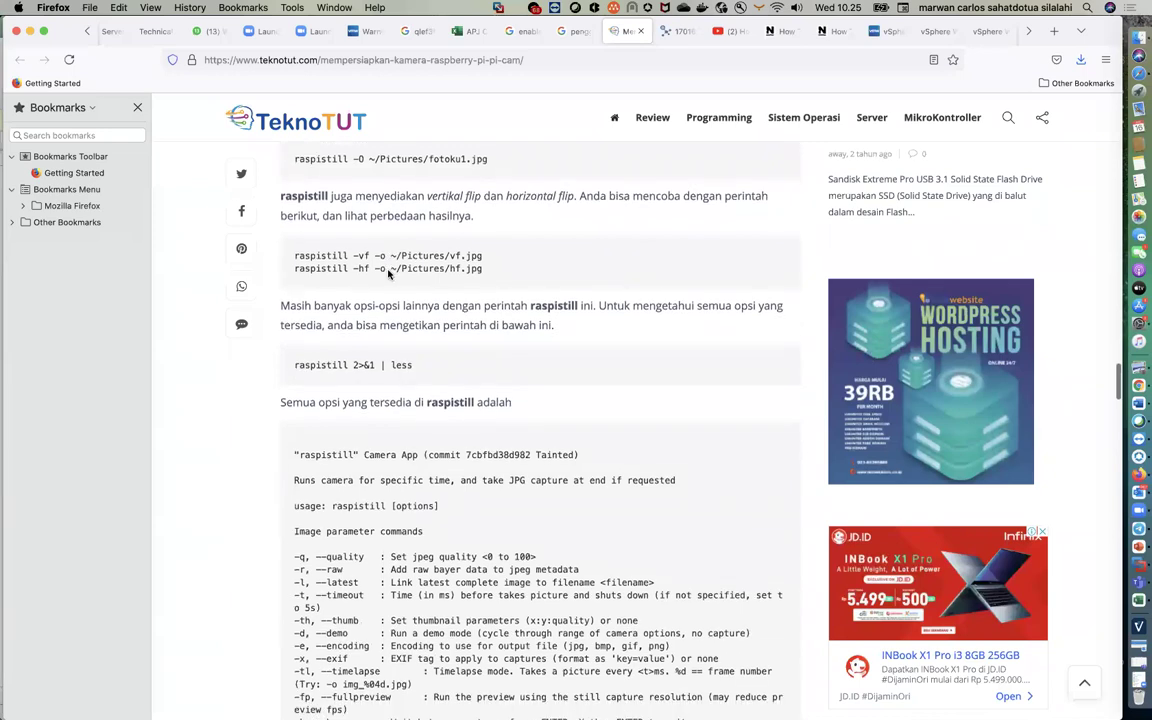
scroll(388, 272, down, 2)
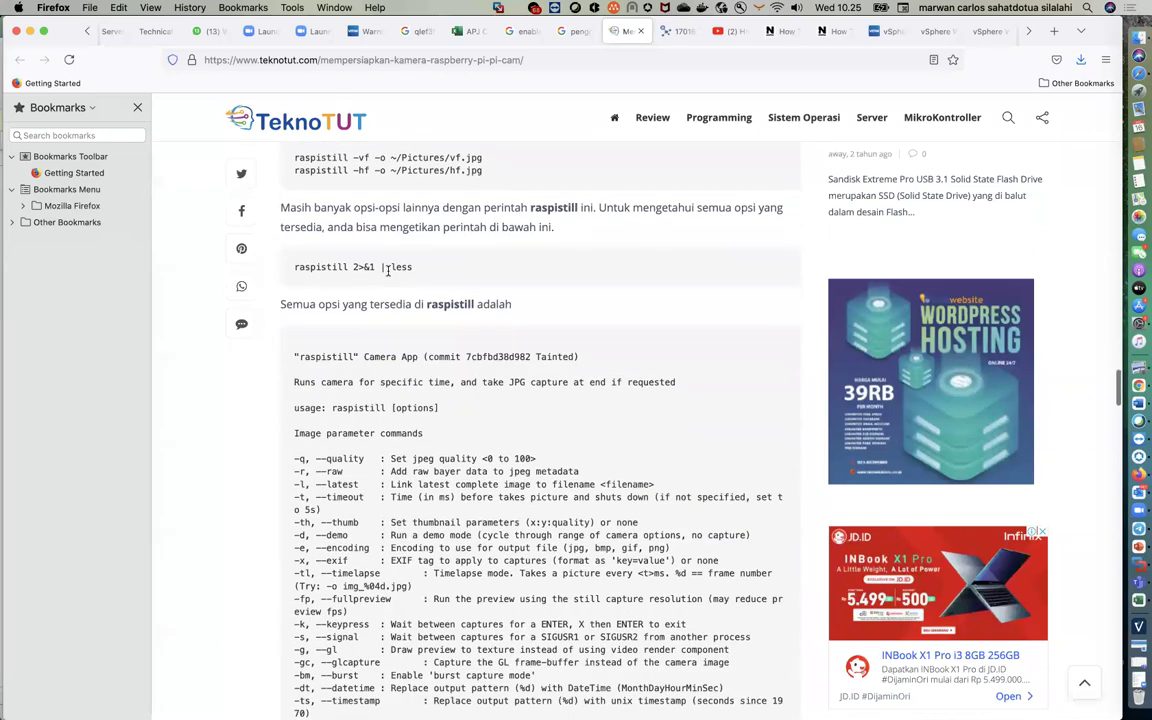
scroll(388, 270, down, 2)
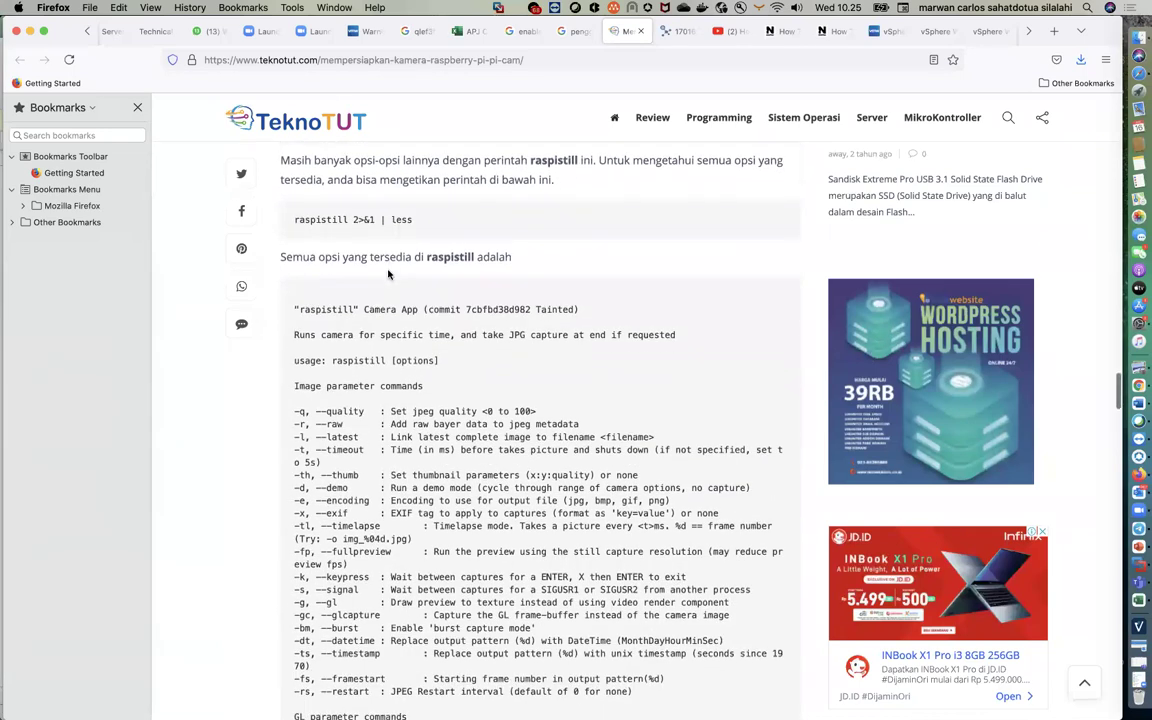
scroll(388, 274, down, 1)
drag(413, 200, 311, 200)
scroll(311, 200, up, 2)
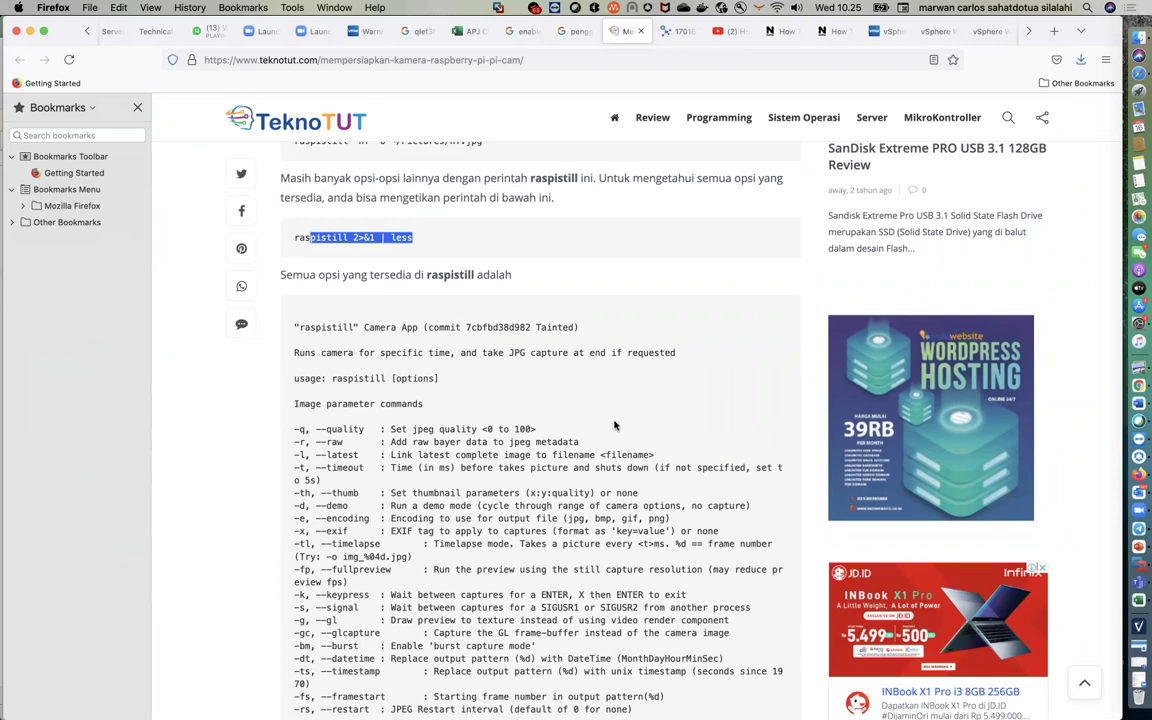
- Highlight the 0 to 100 range of the JPEG quality option in the raspistill image parameter list
click(507, 429)
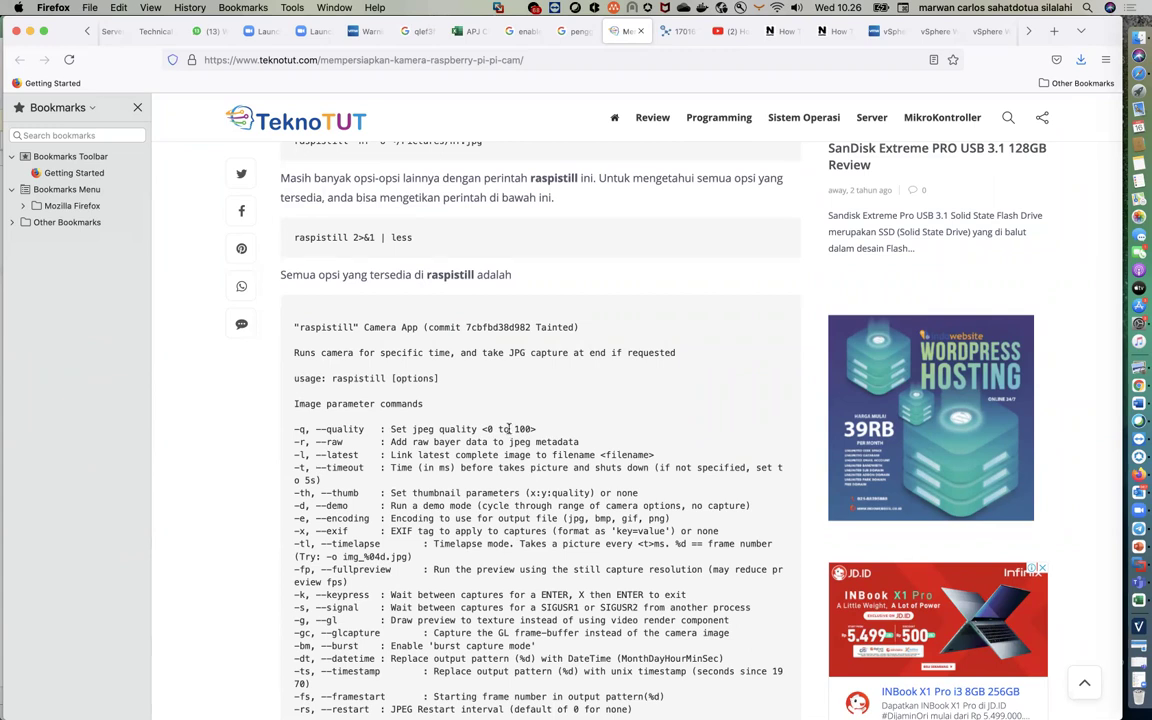
scroll(508, 428, down, 1)
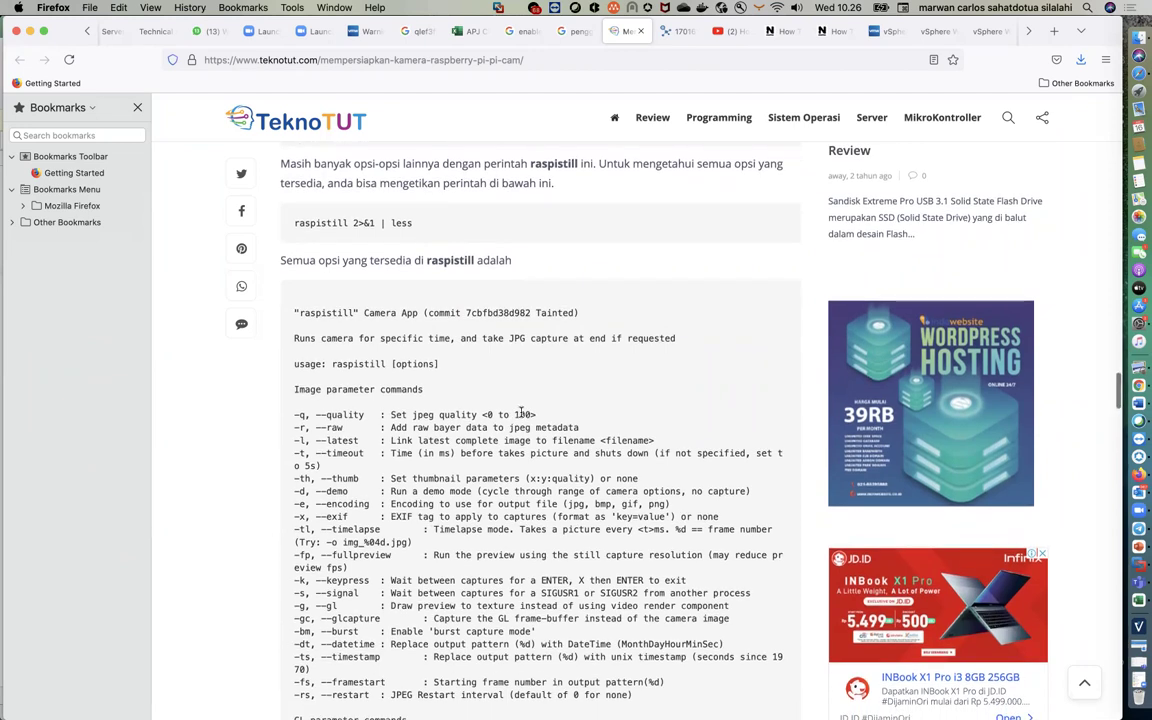
drag(487, 414, 535, 416)
click(534, 414)
mouse_move(534, 414)
mouse_down()
mouse_move(496, 414)
mouse_move(524, 414)
mouse_up()
triple_click(492, 414)
click(492, 410)
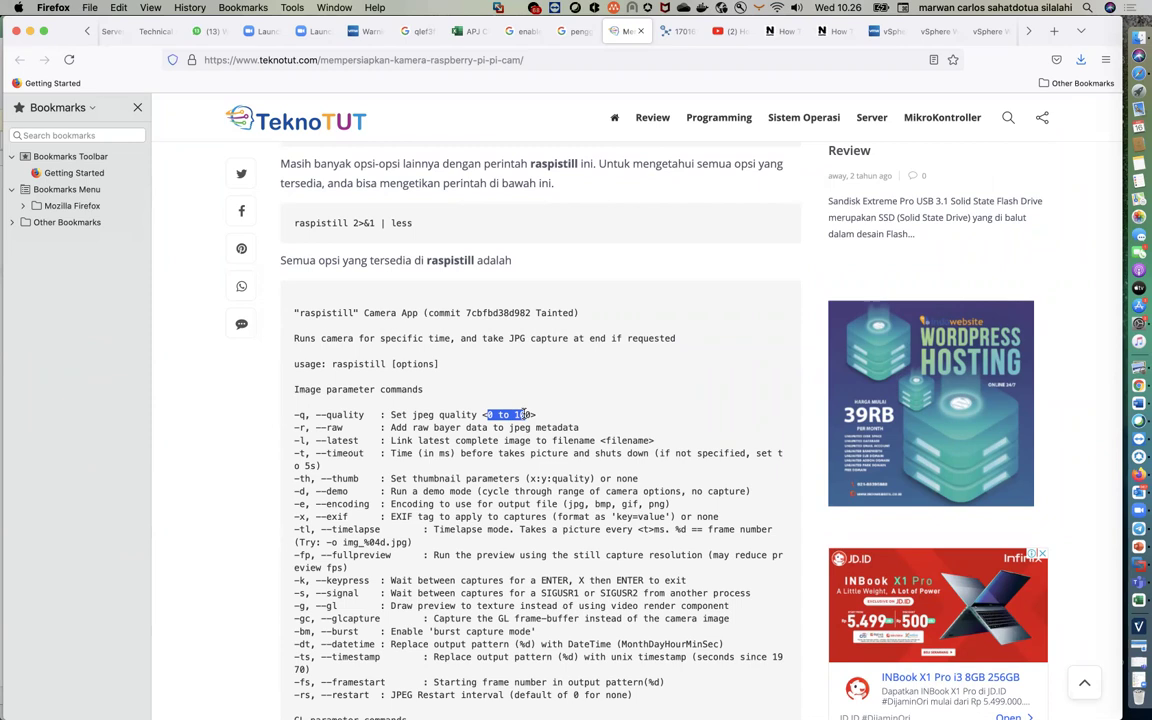
- Highlight the raspistill image parameter options and examine the remaining options through the notes on exposure, AWB and image effect modes
scroll(528, 420, down, 3)
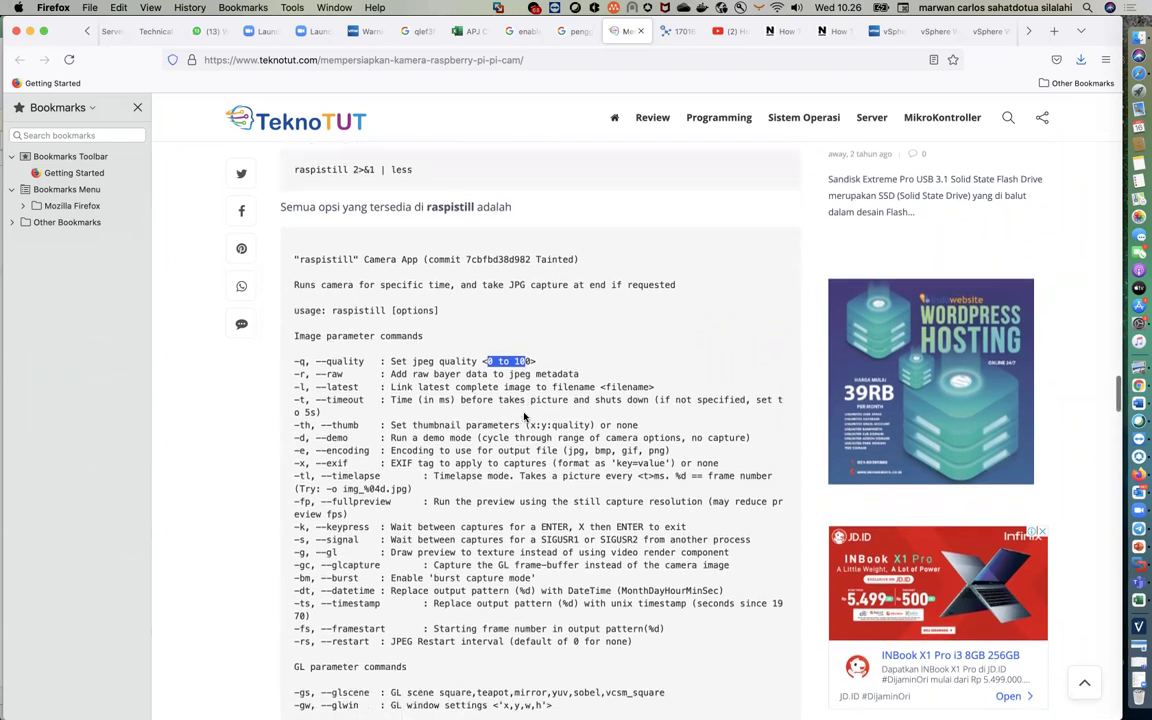
drag(633, 589, 503, 457)
scroll(503, 457, down, 2)
scroll(503, 457, down, 5)
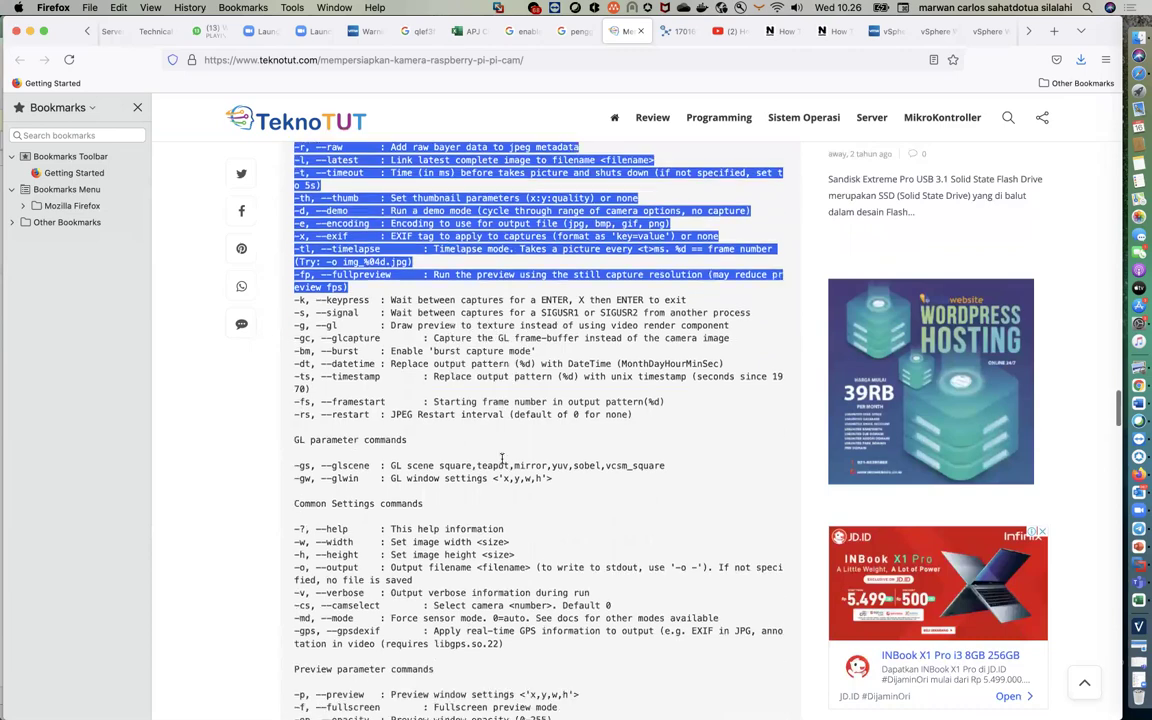
scroll(503, 457, down, 12)
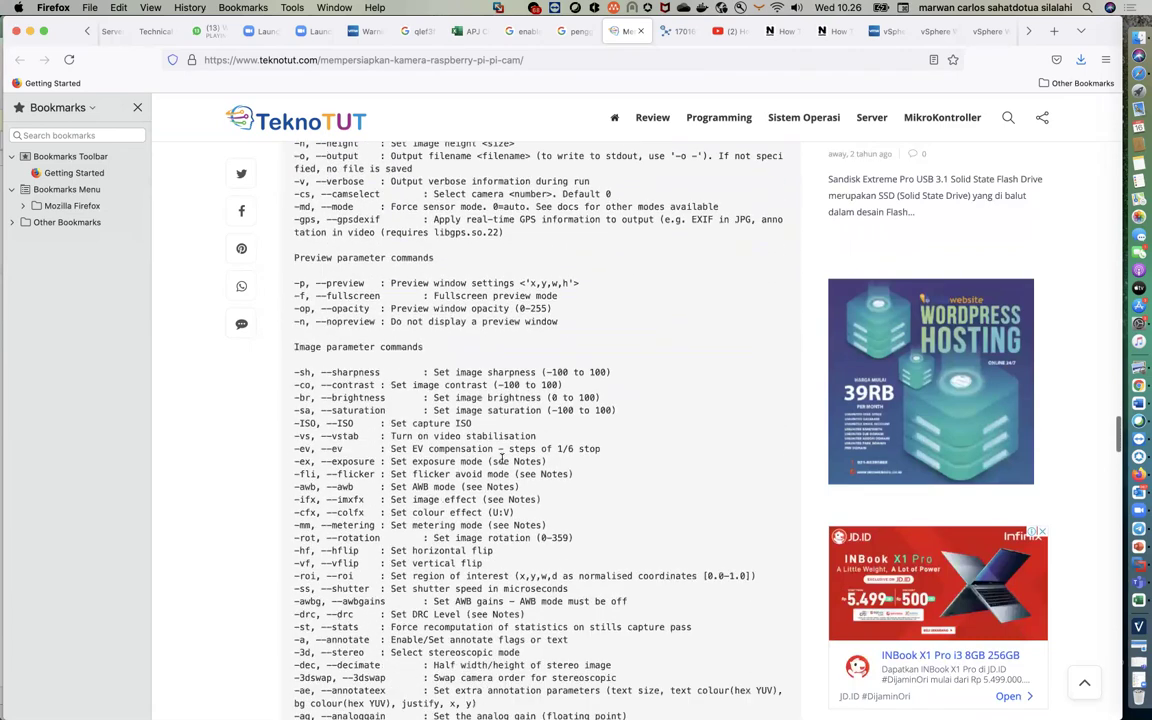
scroll(503, 463, down, 4)
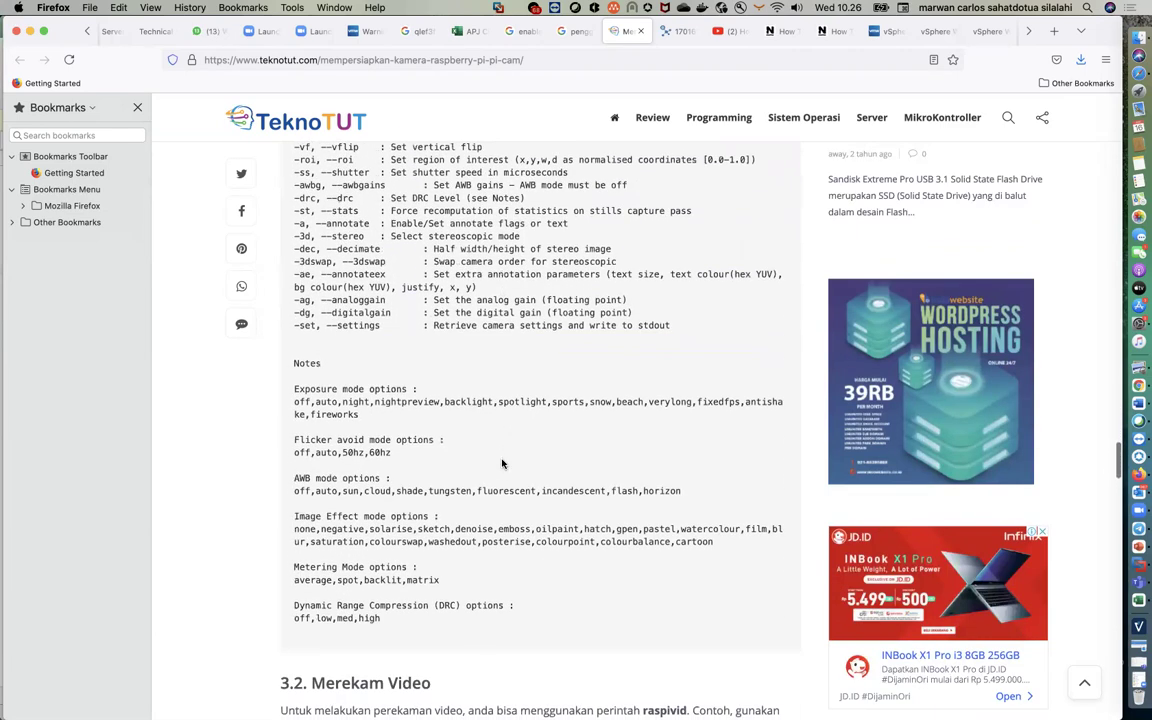
- Examine section 3.2, Merekam Video, covering the raspivid recording examples and the list of available raspivid options
scroll(503, 463, down, 7)
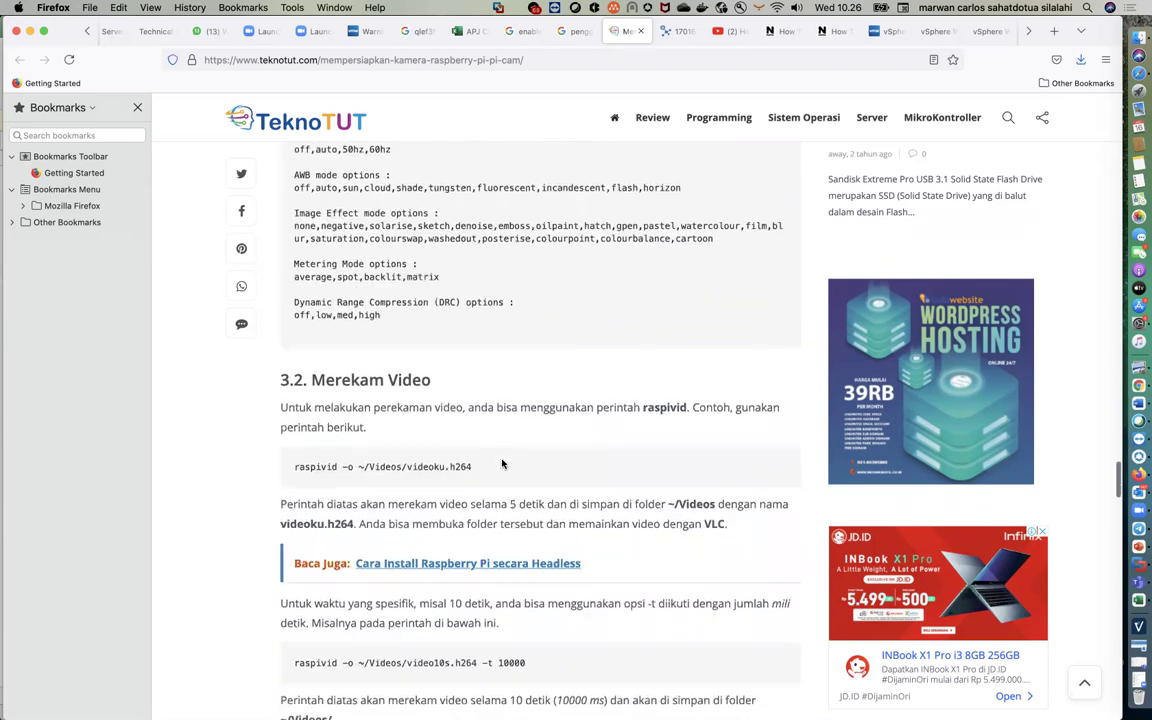
scroll(503, 463, down, 4)
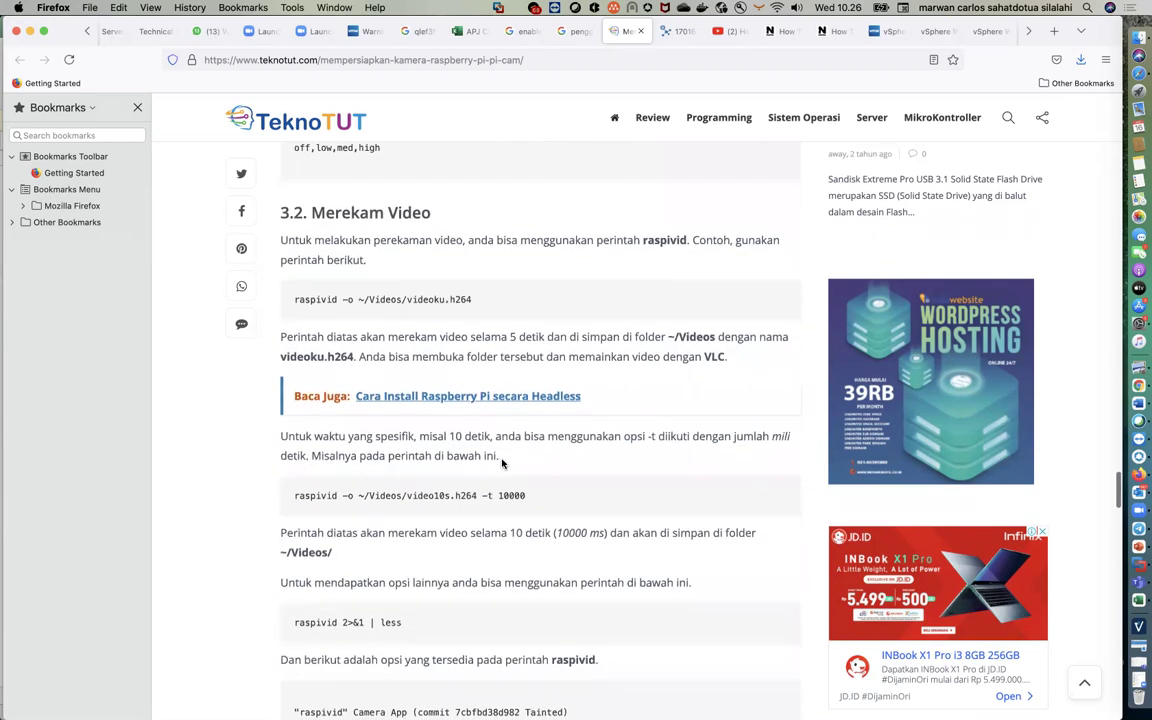
scroll(503, 463, down, 3)
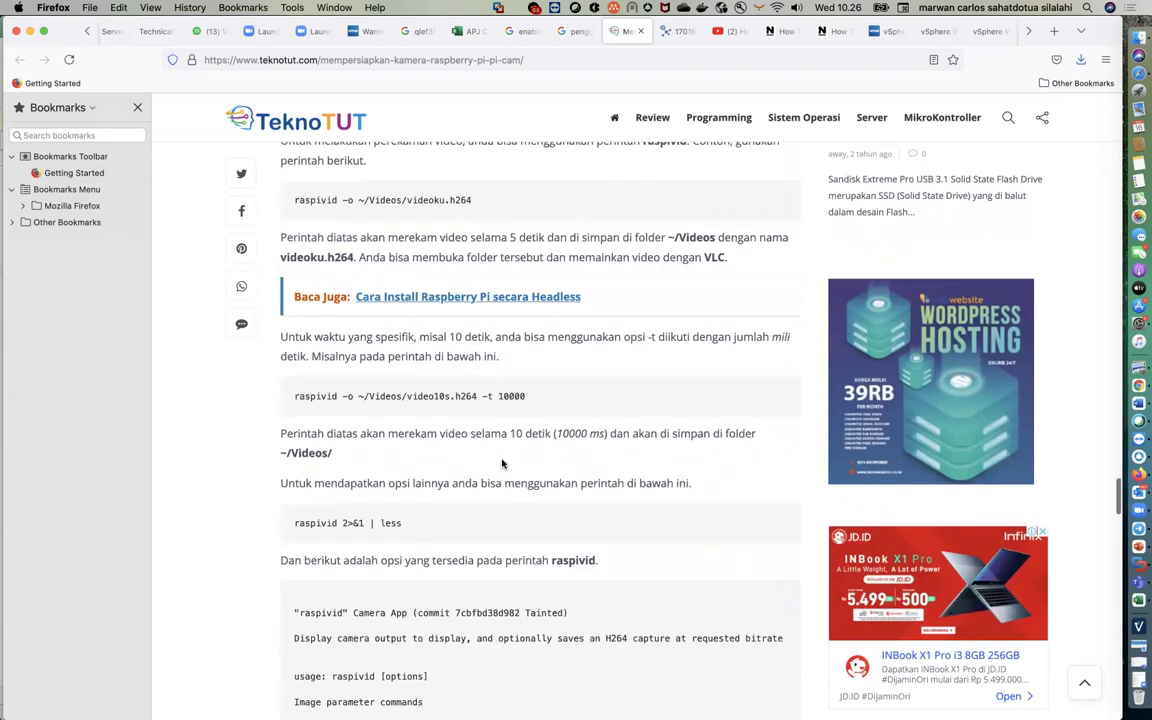
scroll(503, 463, down, 2)
scroll(502, 463, down, 1)
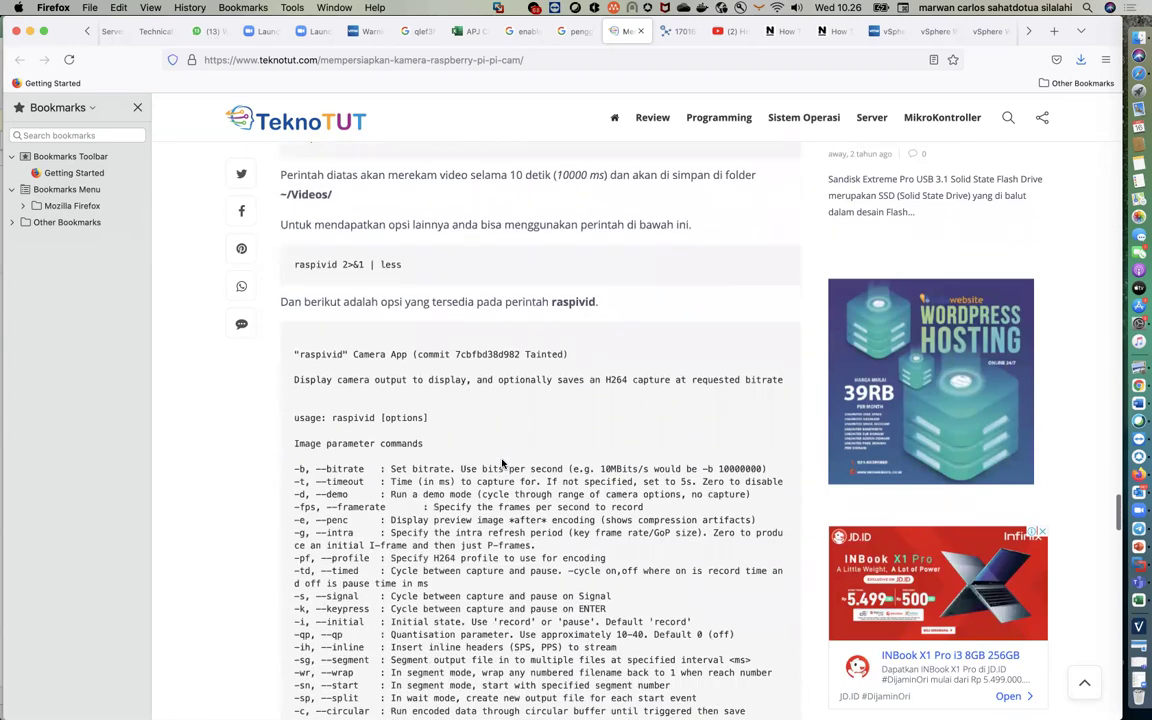
scroll(502, 463, down, 10)
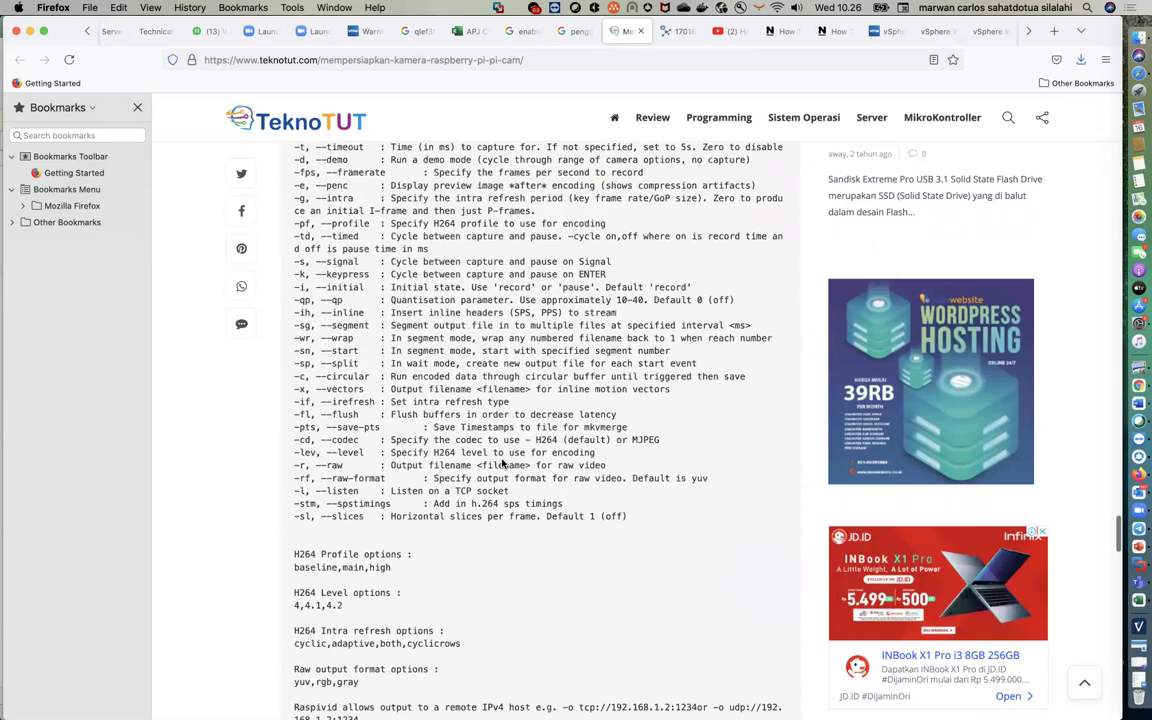
- Examine the rest of the raspivid option list, from the H264 settings and image parameters through section 4, Kesimpulan
scroll(502, 463, down, 4)
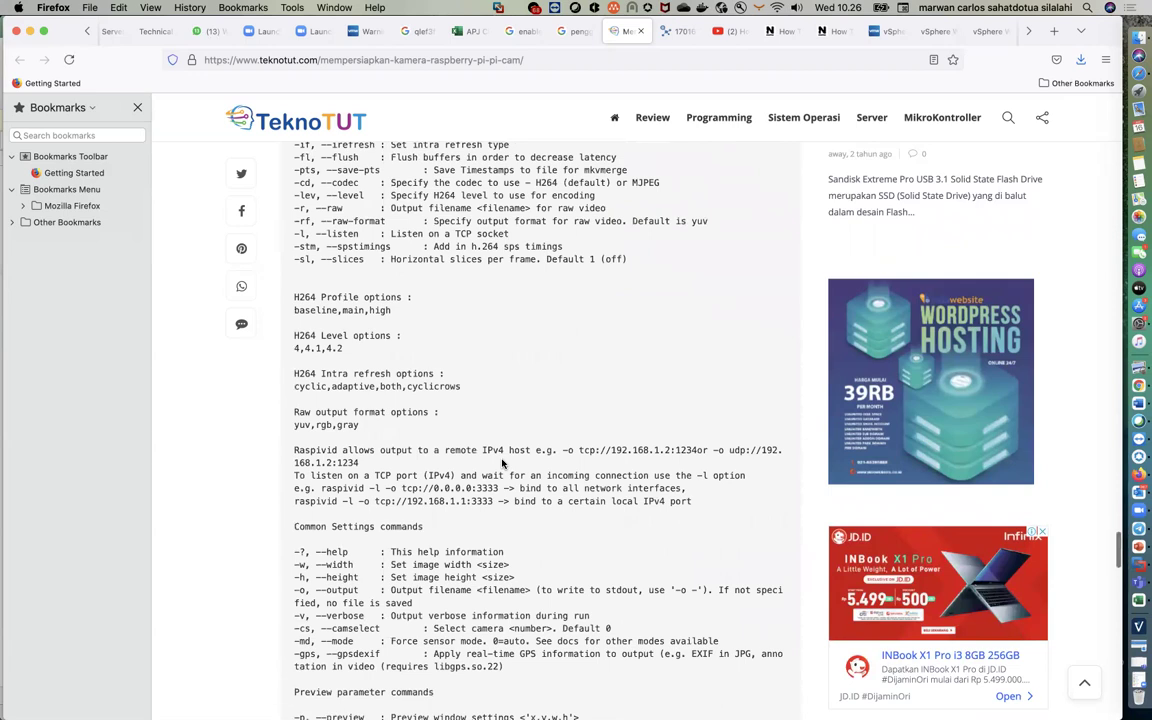
scroll(502, 463, down, 5)
scroll(502, 463, up, 1)
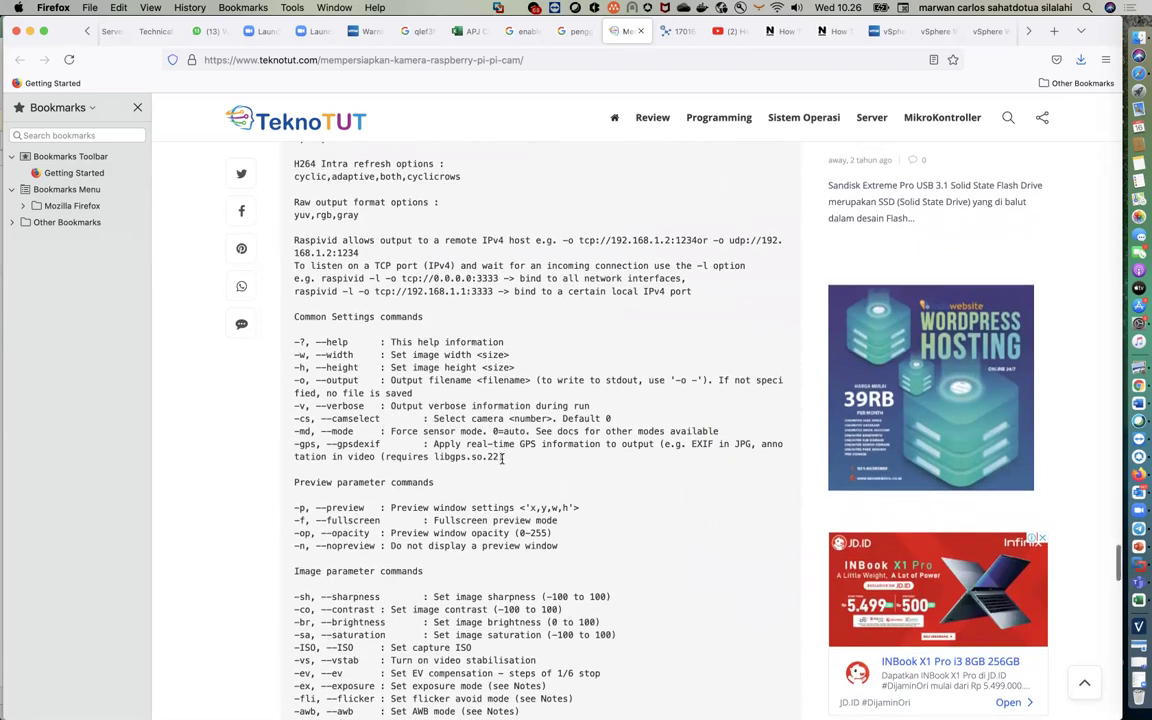
scroll(502, 458, down, 1)
scroll(502, 463, down, 12)
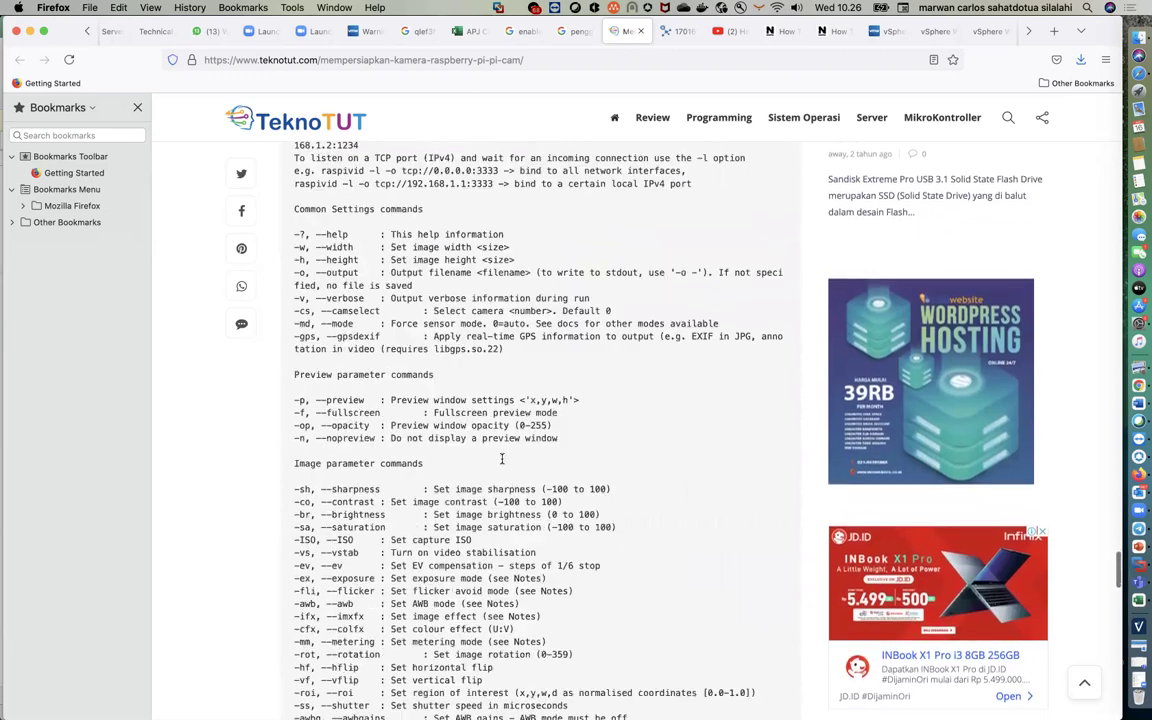
scroll(502, 463, down, 10)
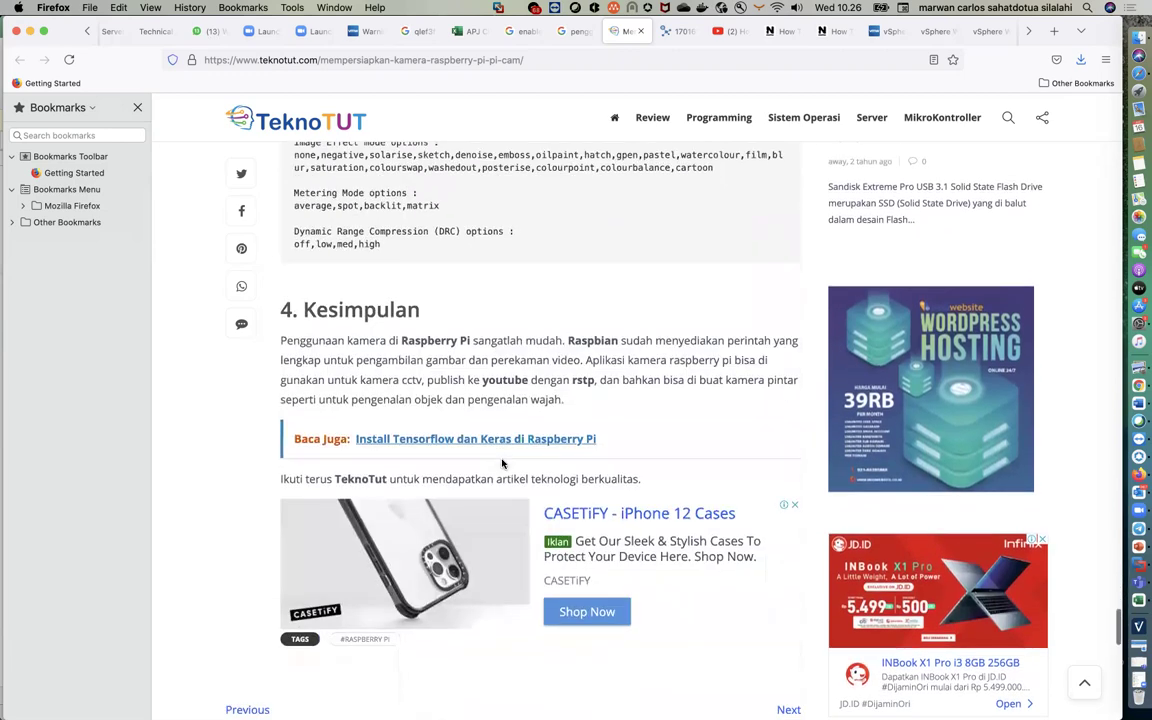
- Return to the raspivid recording examples and highlight the 10-second command raspivid -o ~/Videos/video10s.h264 -t 10000
scroll(502, 463, up, 20)
scroll(502, 458, up, 15)
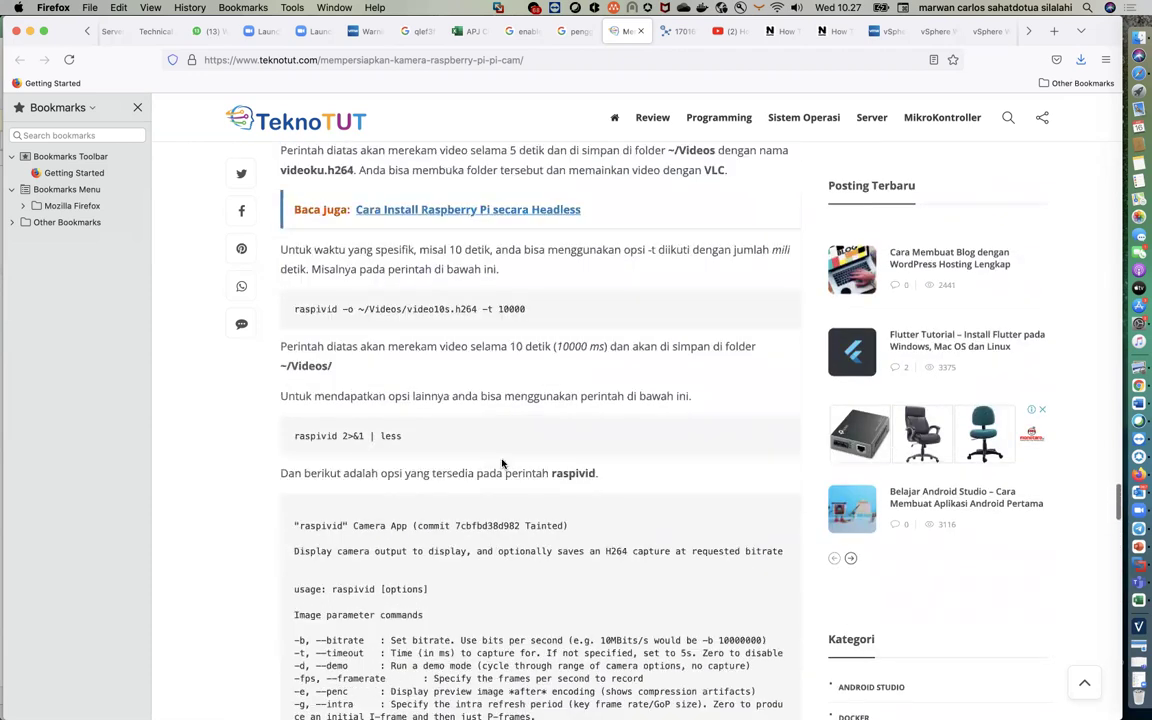
drag(481, 327, 288, 312)
click(284, 322)
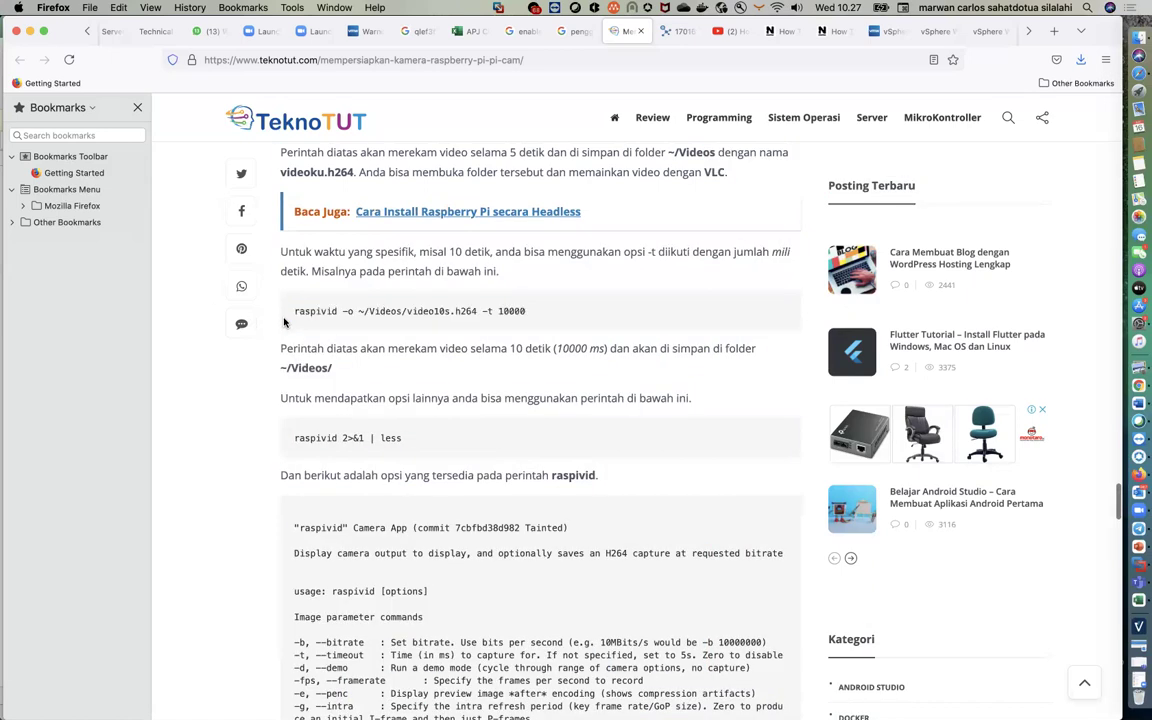
triple_click(658, 323)
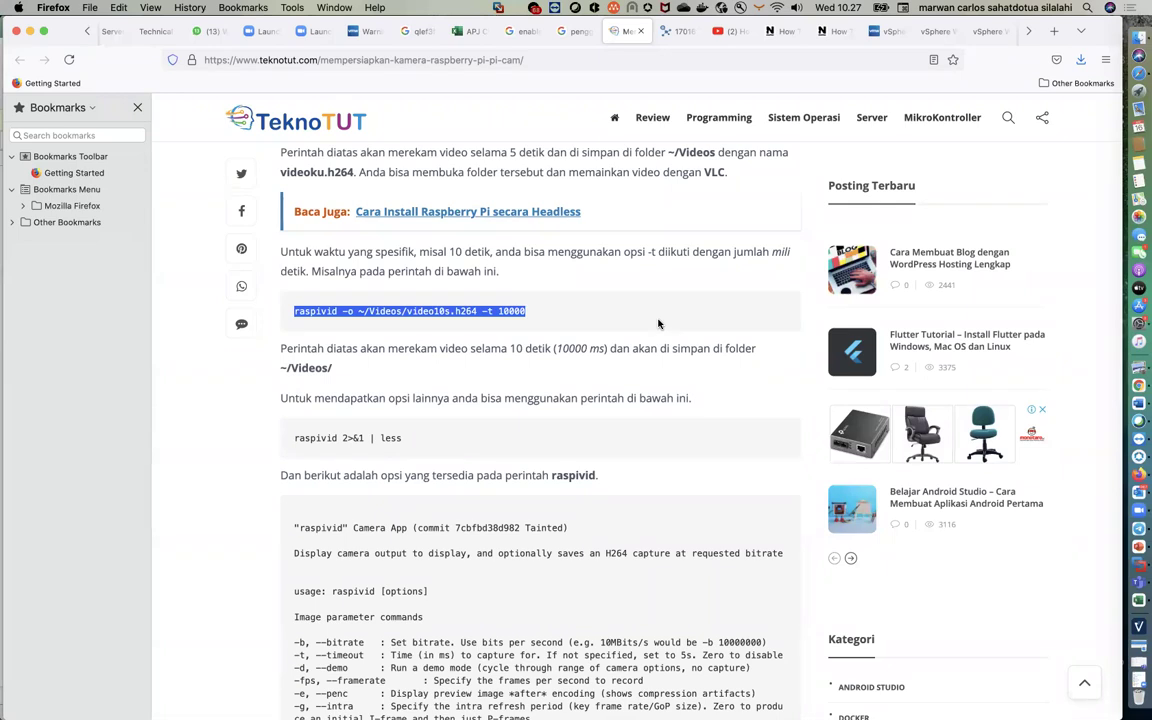
- Highlight the basic recording command raspivid -o ~/Videos/videoku.h264 in section 3.2, Merekam Video
scroll(658, 323, up, 3)
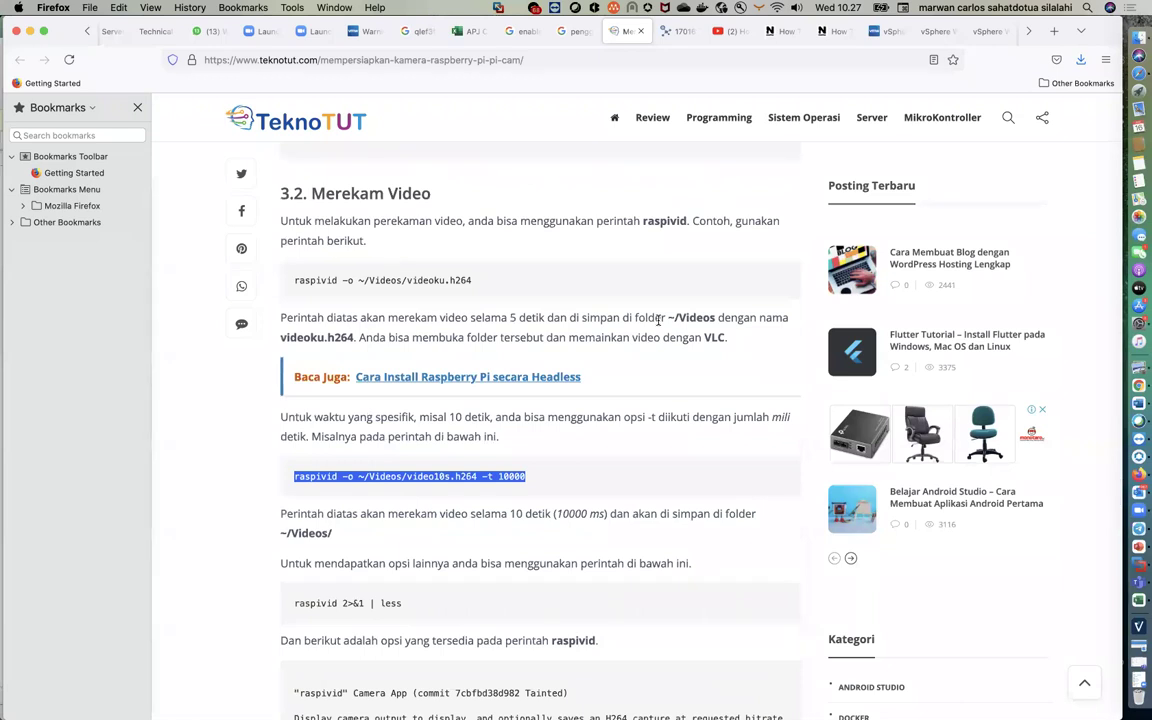
scroll(658, 323, up, 1)
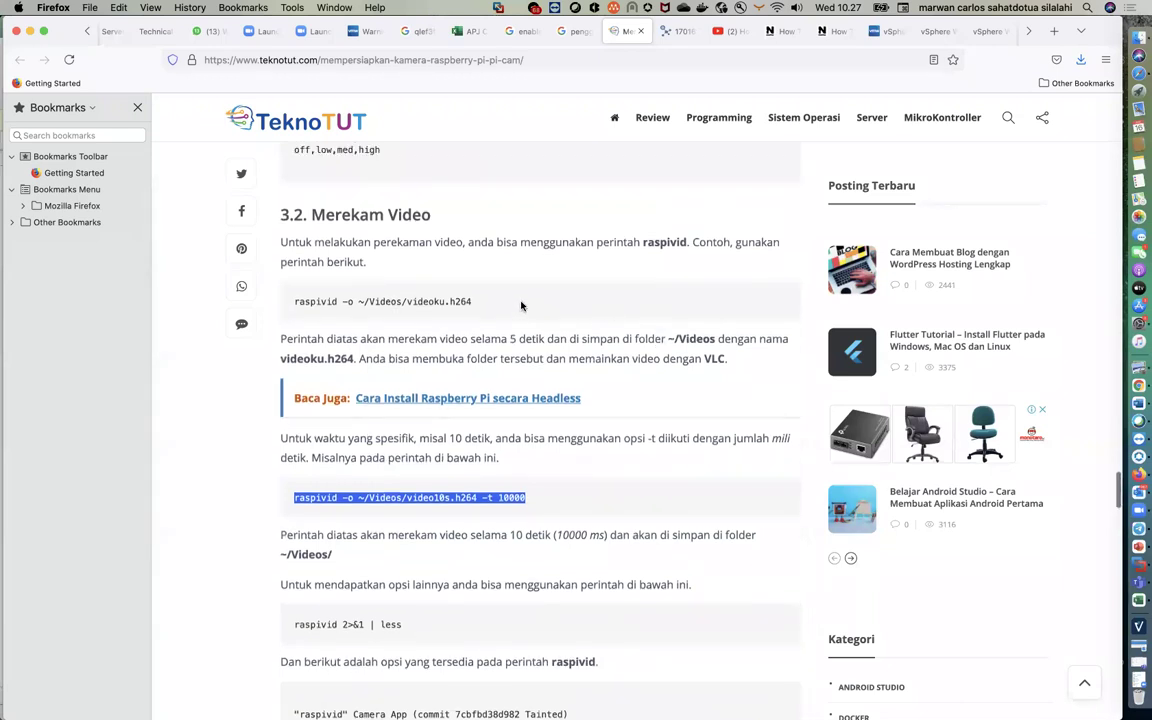
click(383, 296)
triple_click(383, 296)
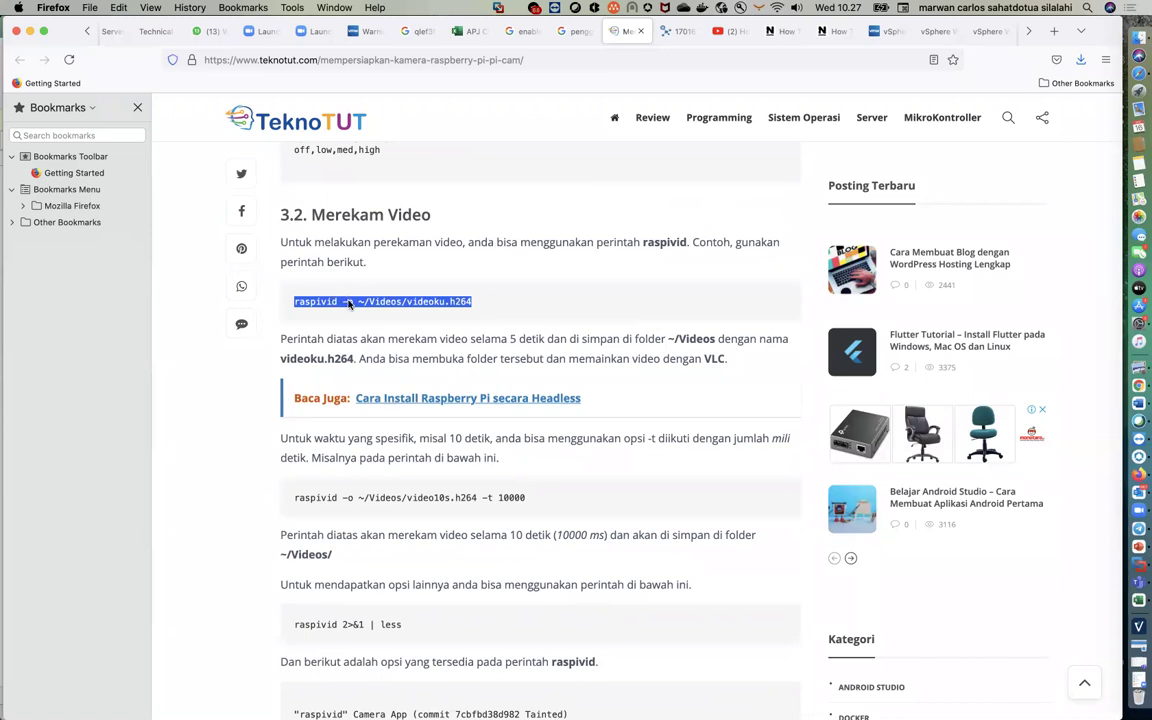
- Review the raspistill mode notes, the recording examples and the full raspivid option list through its exposure, AWB and image effect notes
scroll(627, 295, up, 4)
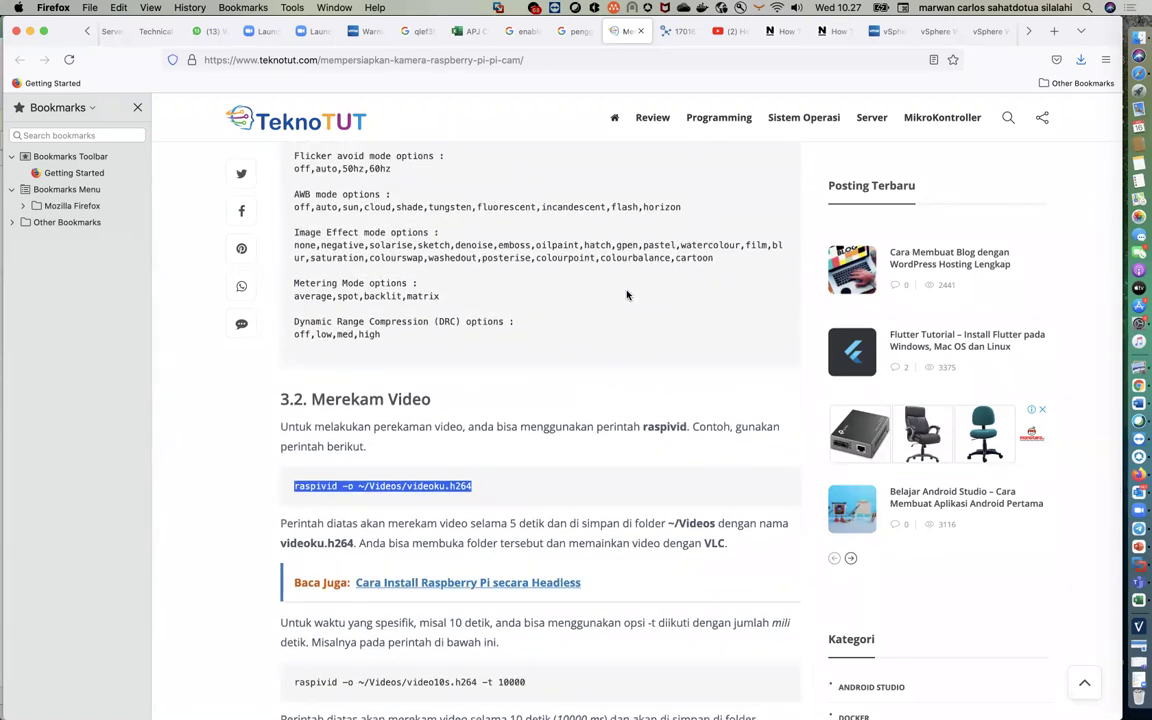
scroll(627, 295, down, 1)
scroll(627, 295, up, 3)
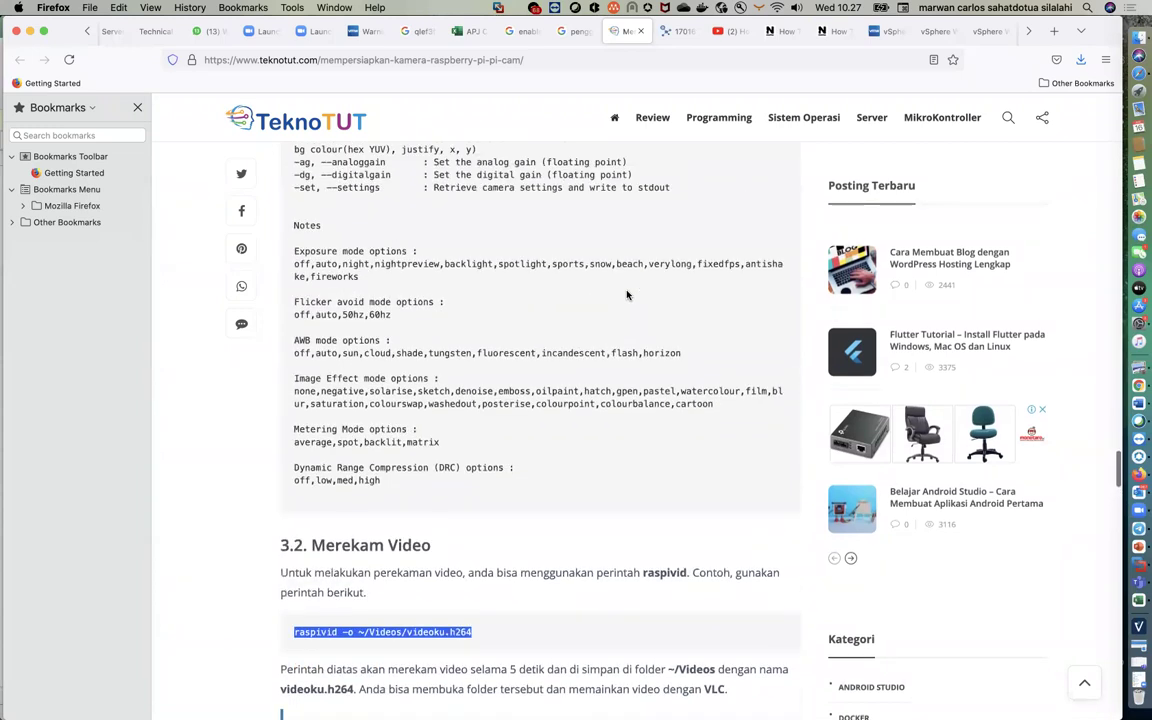
scroll(627, 295, down, 3)
scroll(627, 295, down, 1)
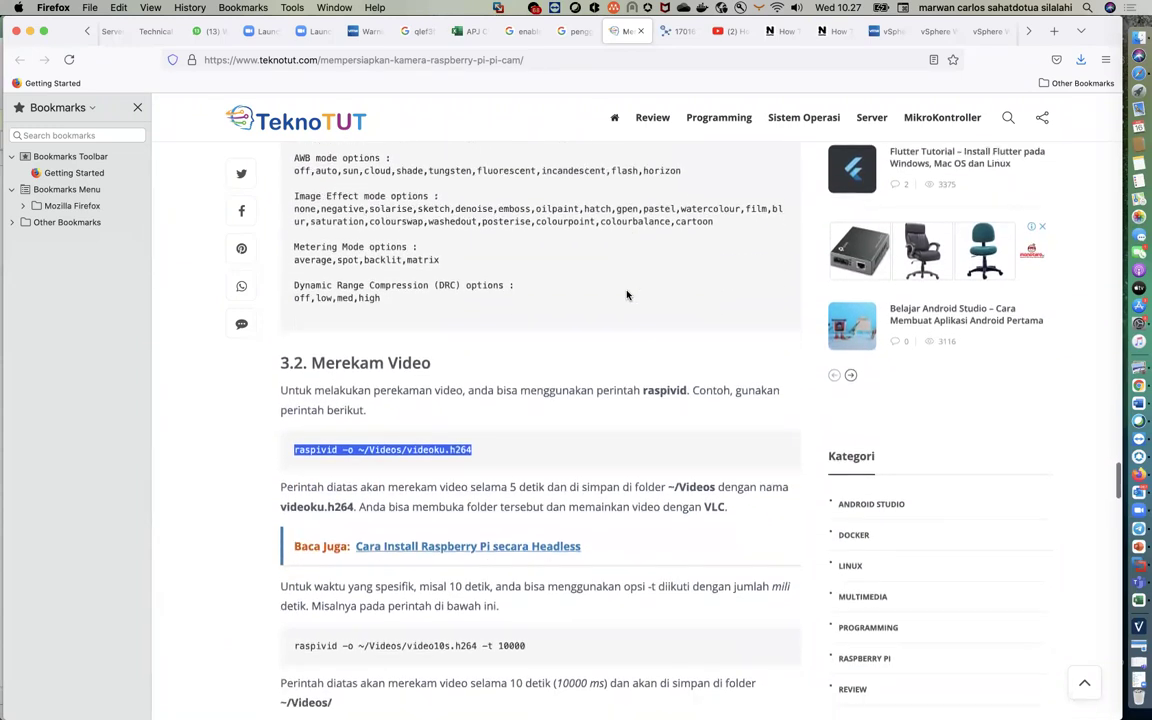
scroll(627, 295, down, 4)
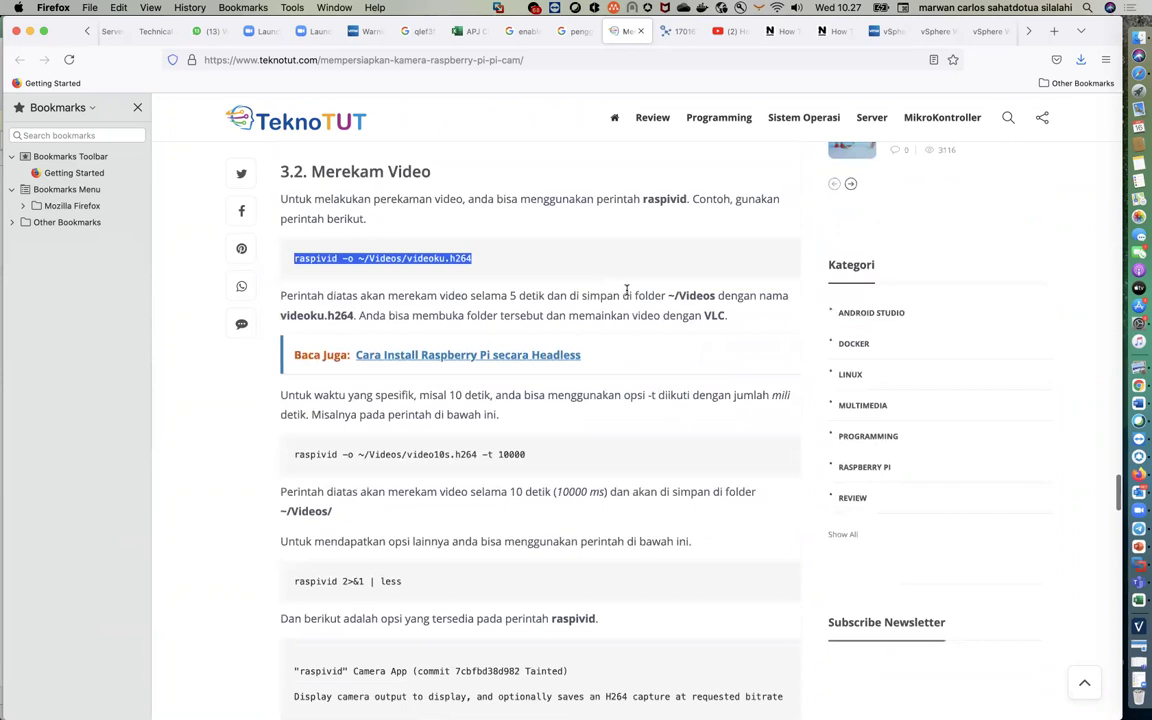
scroll(627, 290, down, 8)
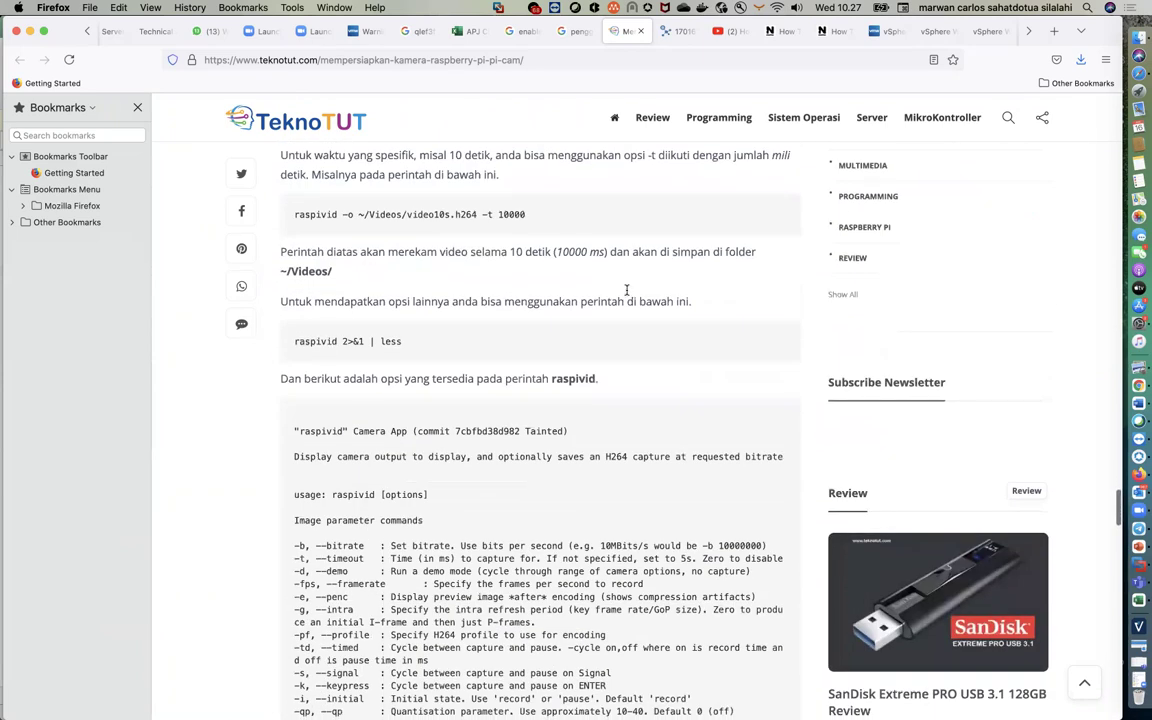
scroll(627, 290, down, 3)
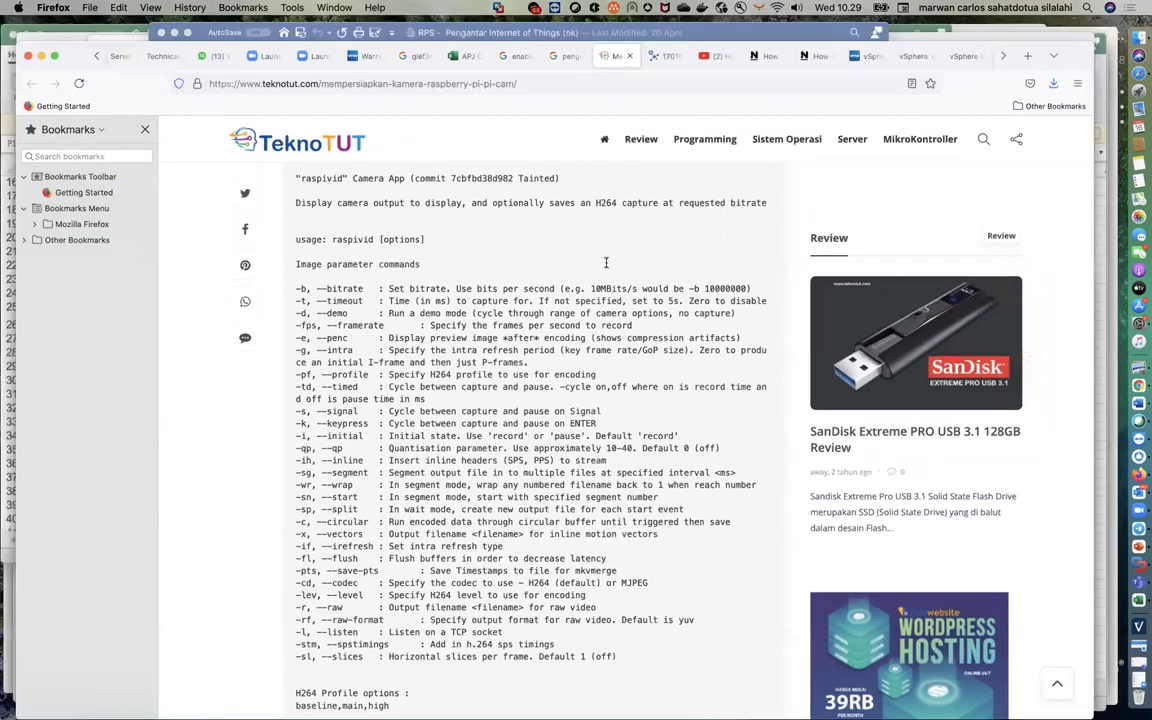
scroll(519, 319, down, 5)
scroll(519, 319, down, 4)
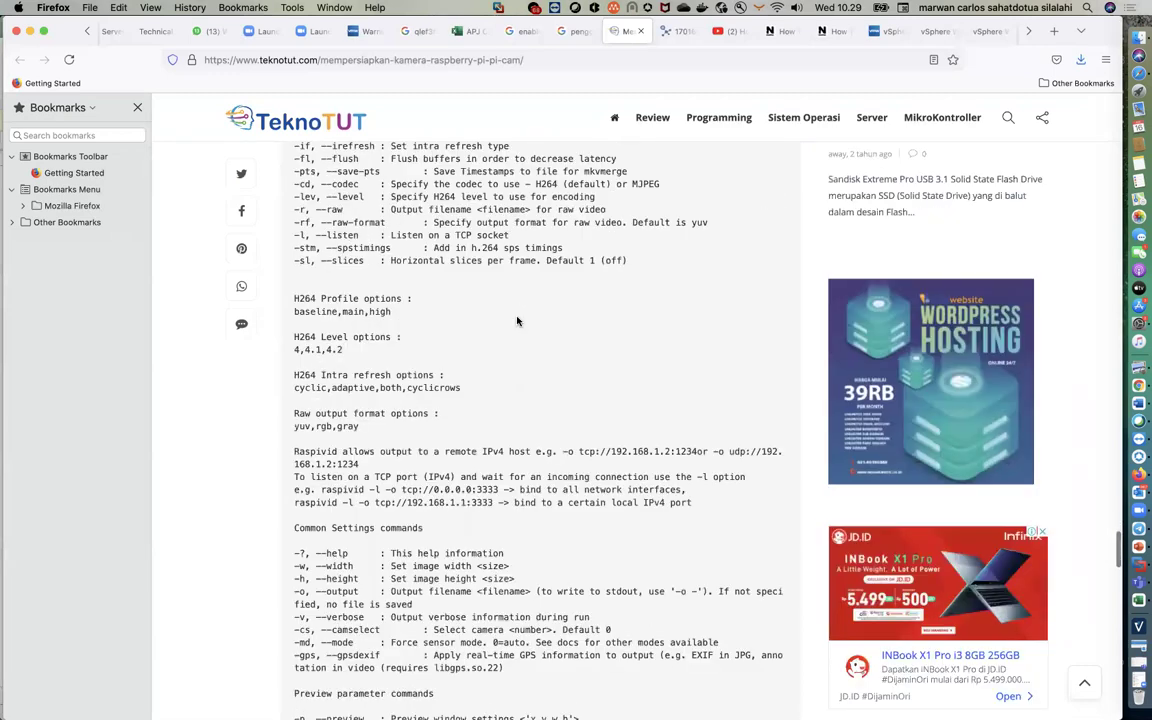
scroll(517, 318, down, 5)
scroll(517, 318, down, 8)
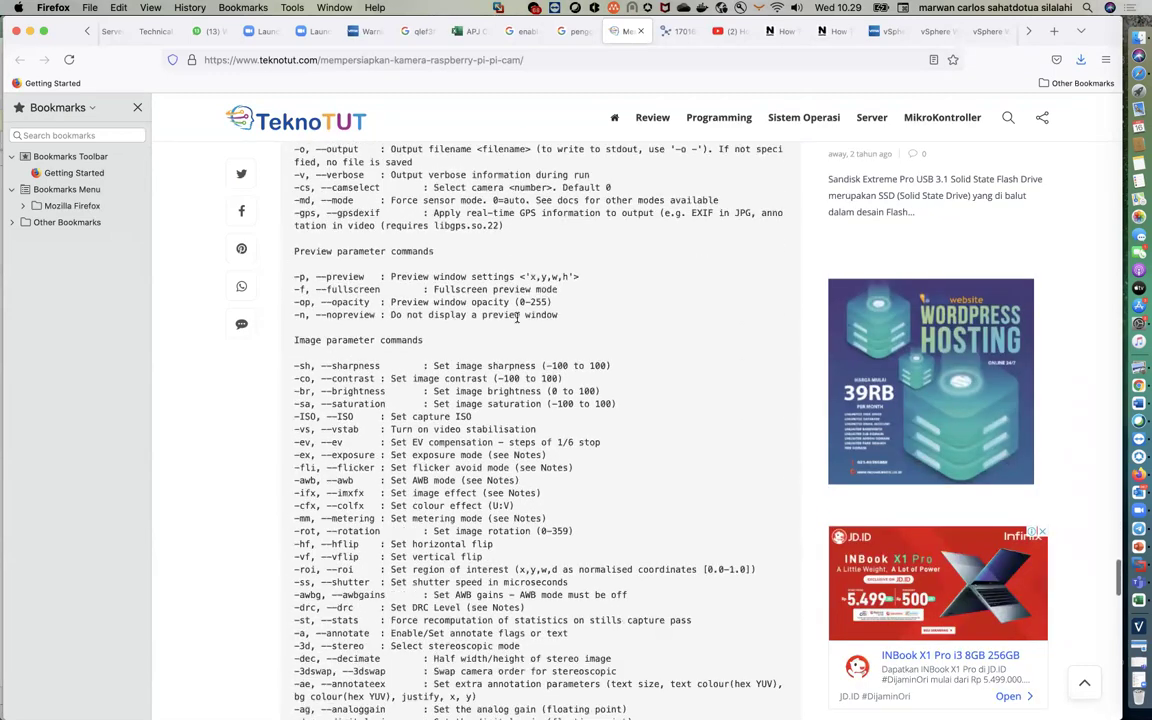
scroll(519, 321, down, 3)
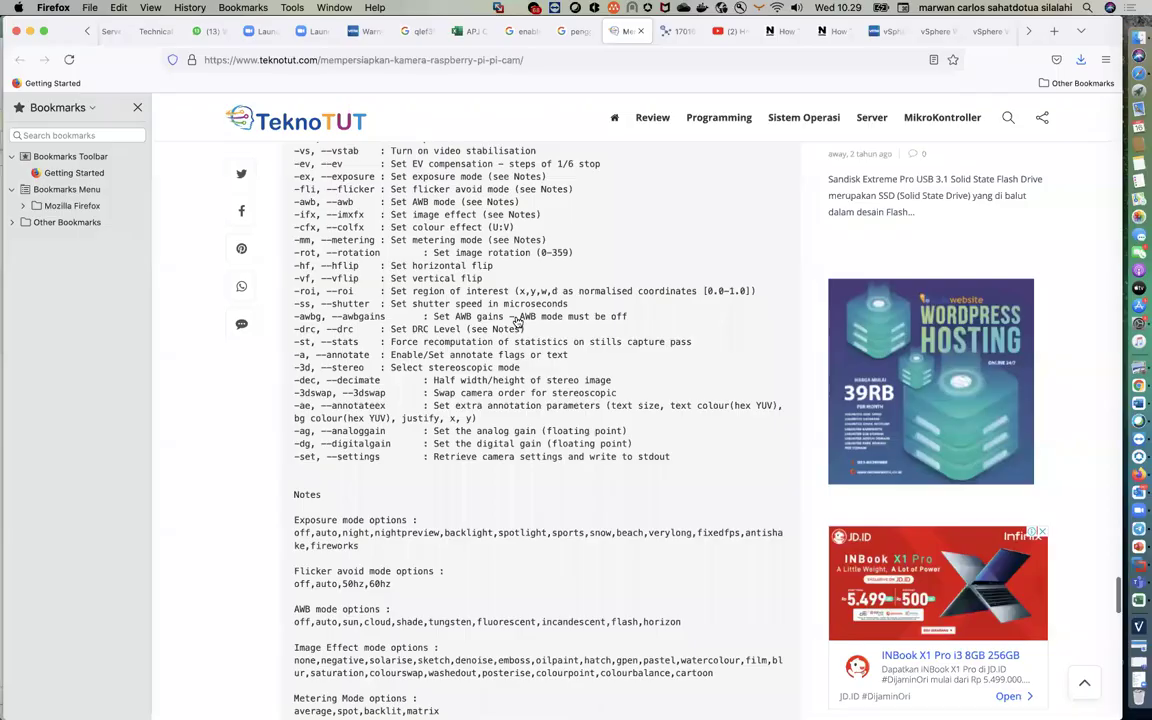
- Switch to the pertemuan ke 10 presentation in PowerPoint and highlight the YouTube link on slide 3
key(super+Tab)
key(super+Tab)
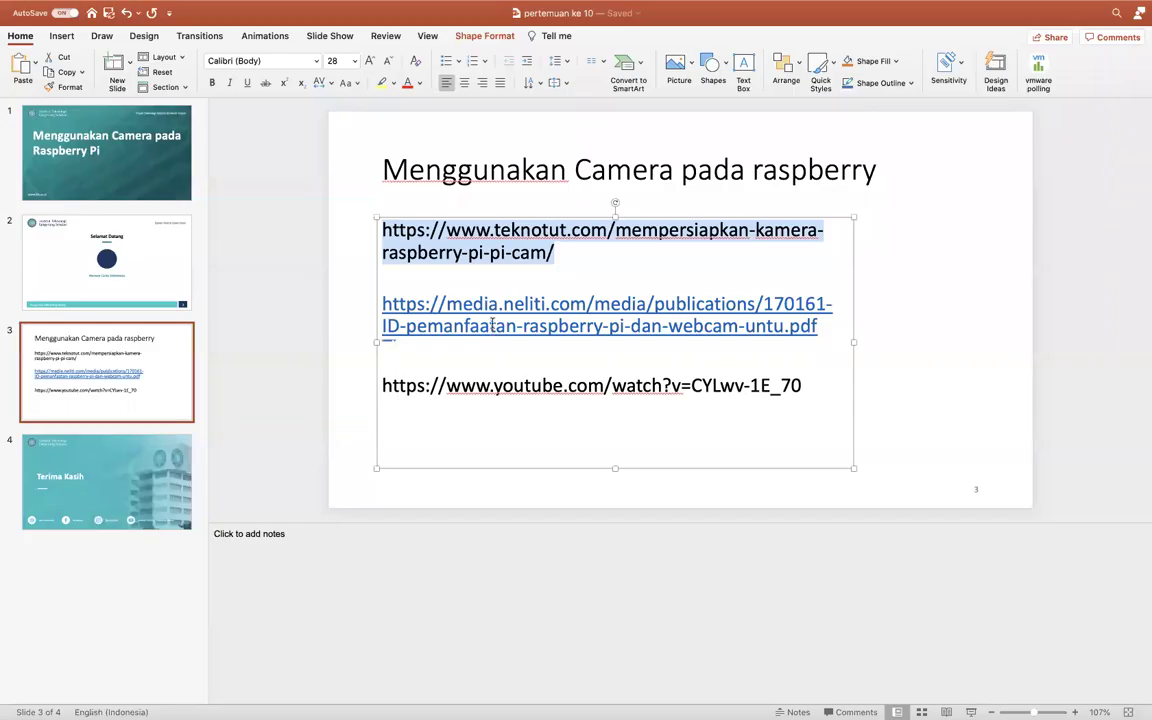
drag(803, 385, 382, 390)
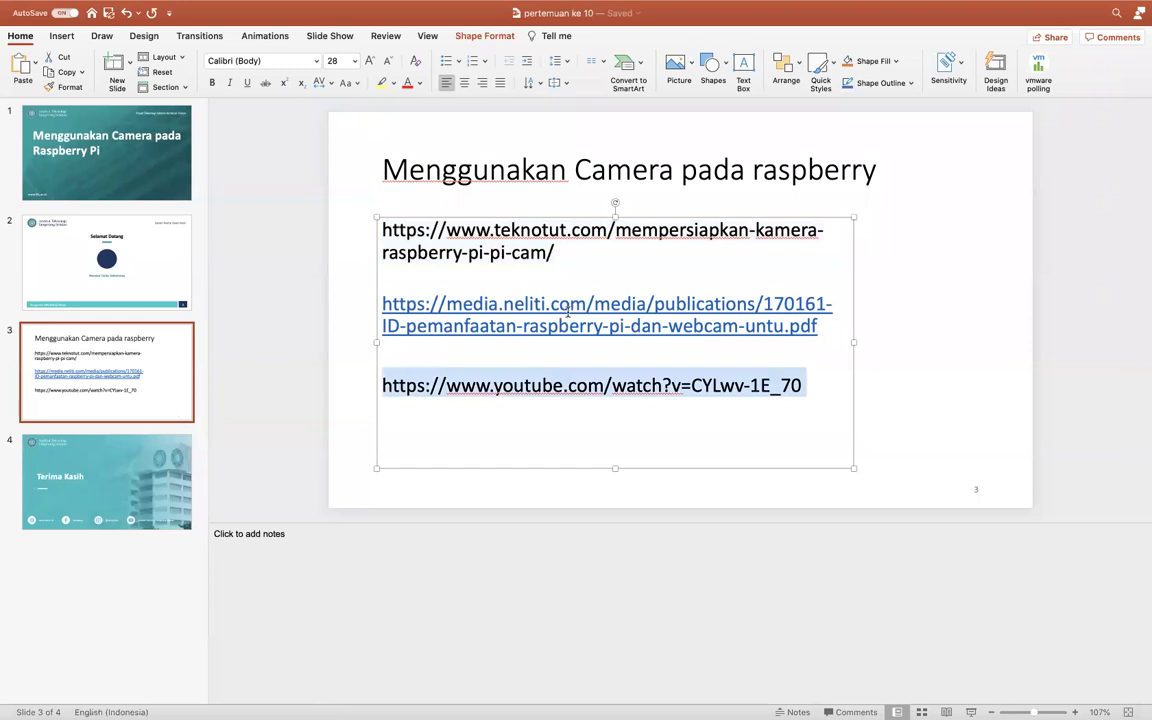
- Highlight the media.neliti.com PDF link on slide 3, followed by the YouTube link below it
key(Up)
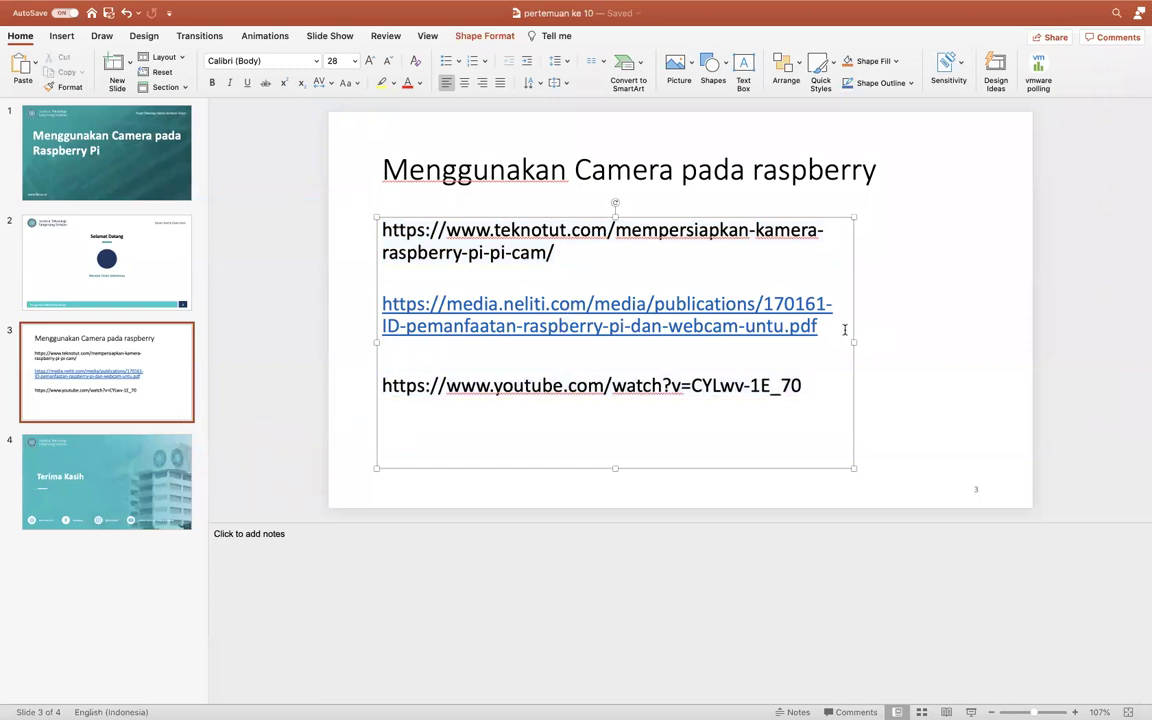
shift+click(757, 297)
shift+click(410, 305)
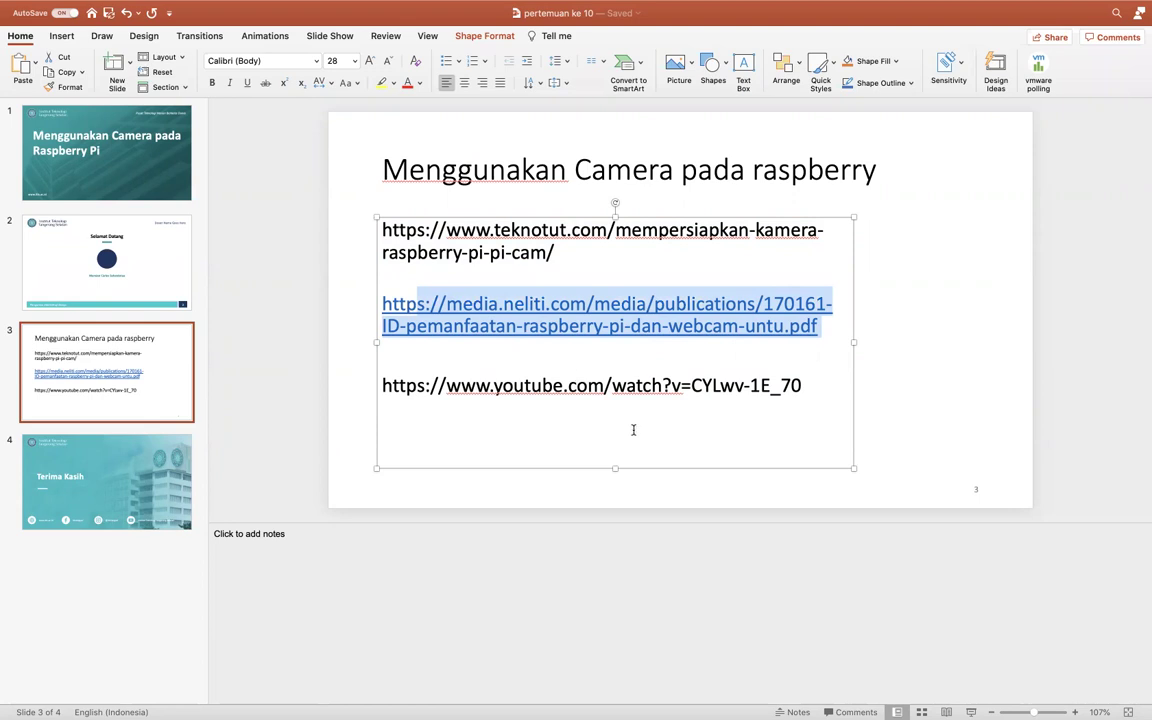
click(784, 386)
drag(430, 409, 357, 393)
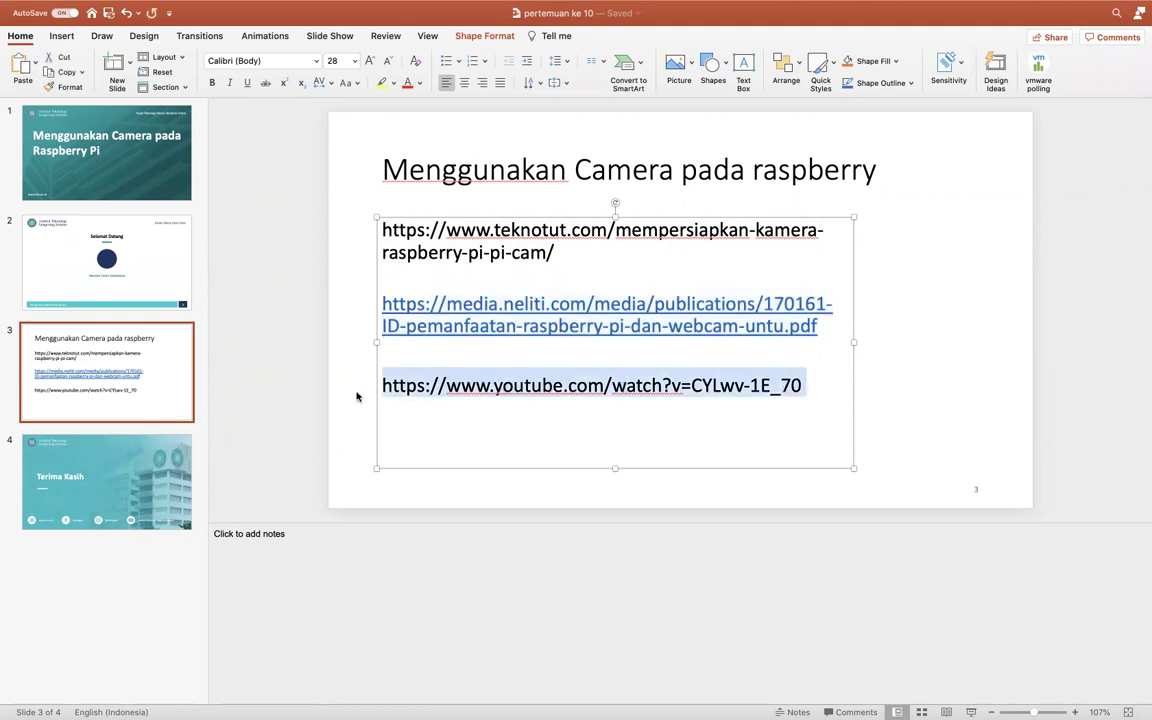